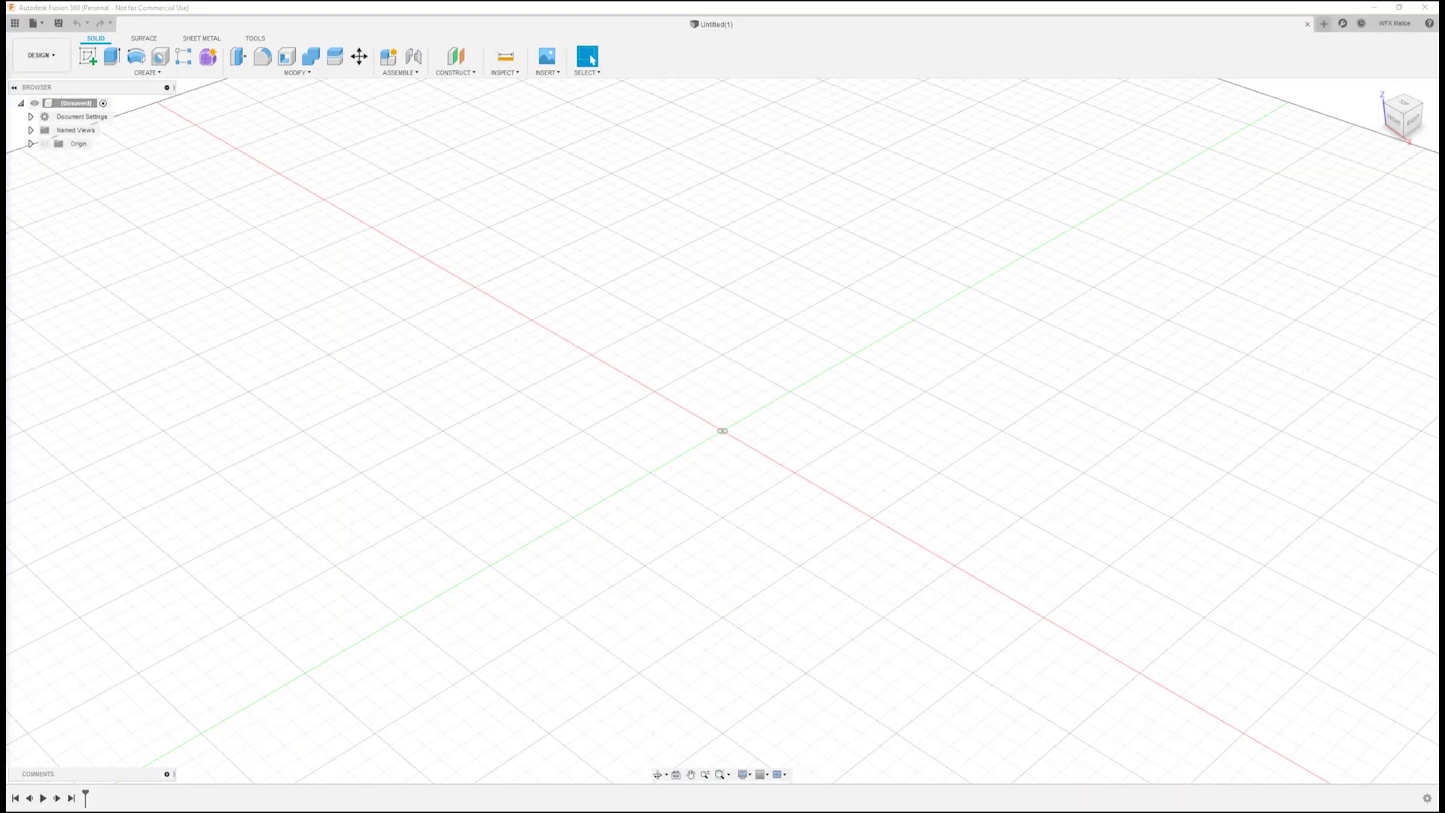
Create a new component in the root assembly and start a sketch on the horizontal XY plane
right_click(101, 121)
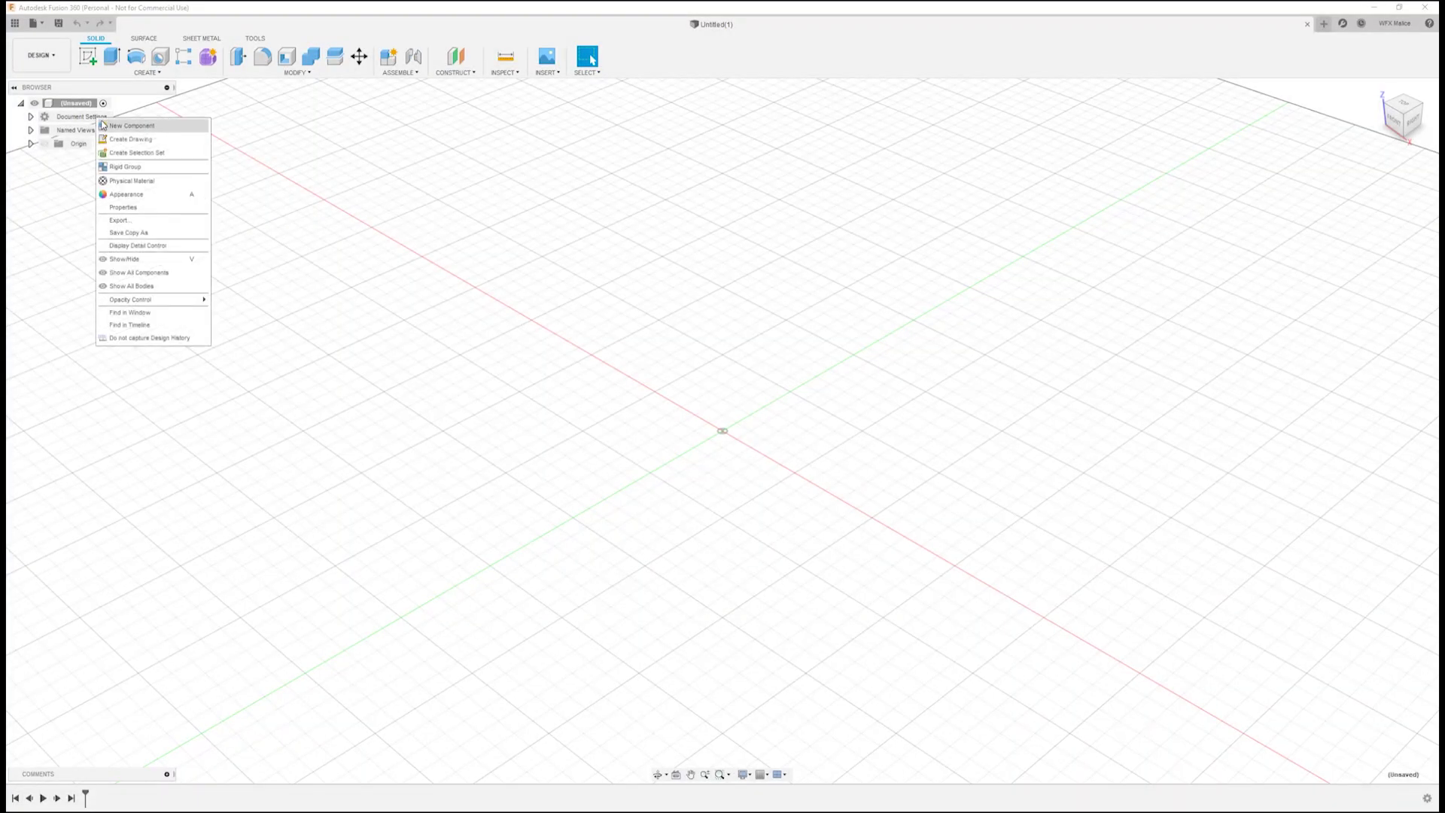
click(148, 126)
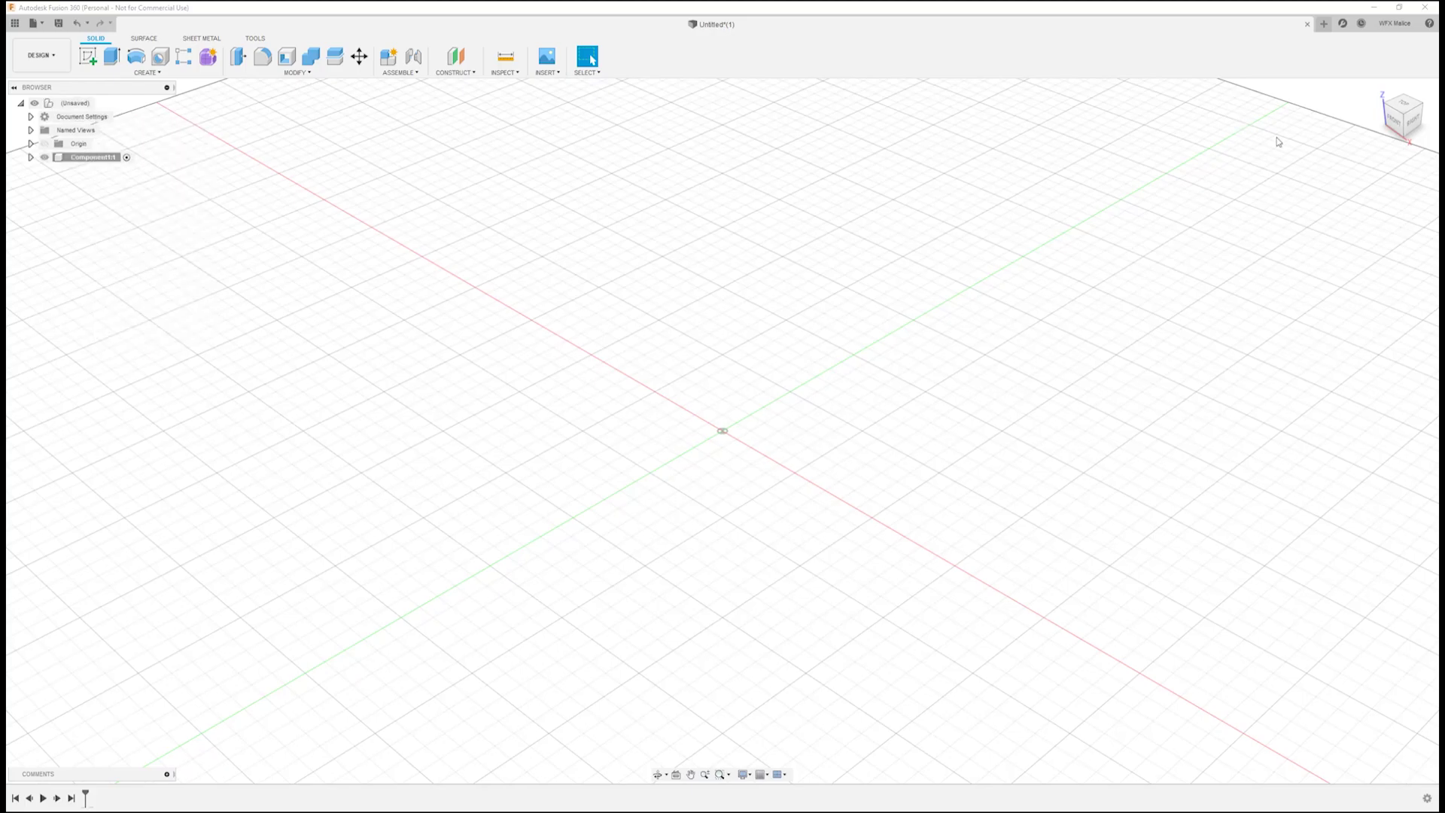
click(1401, 106)
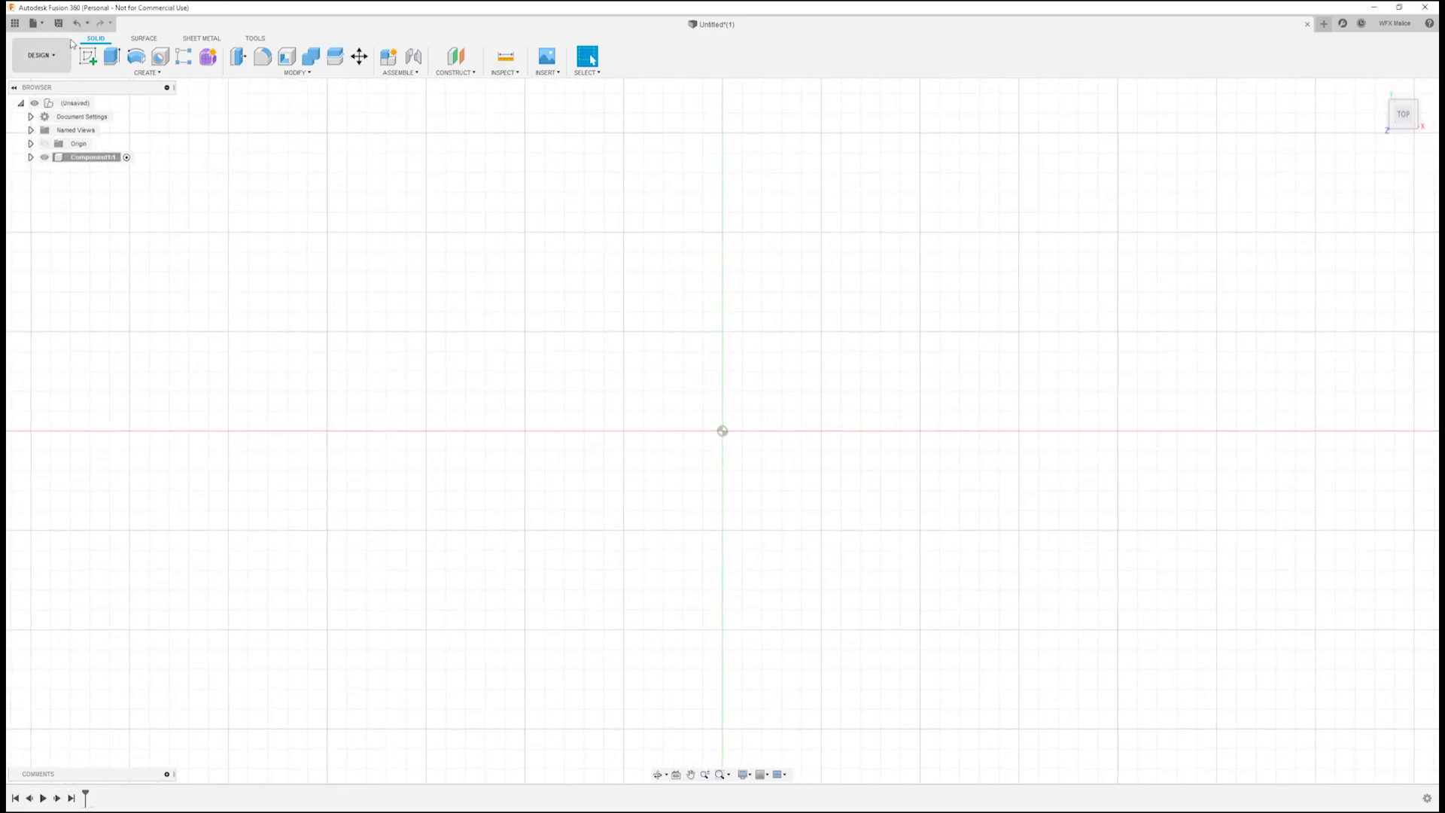
click(88, 55)
click(753, 399)
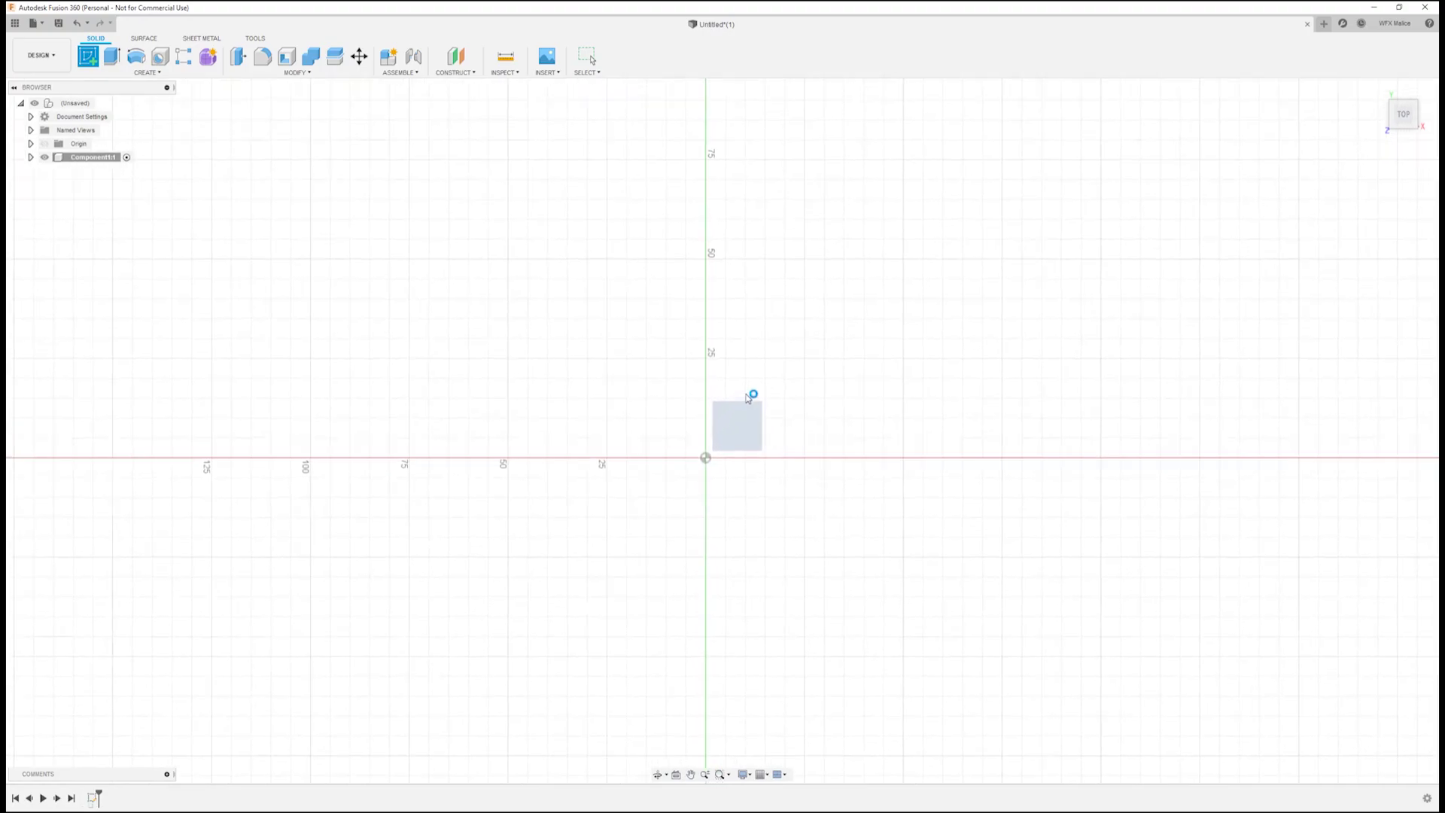
Sketch a rectangle with one corner at the origin, 12 mm along X and 30 mm along Y
click(115, 58)
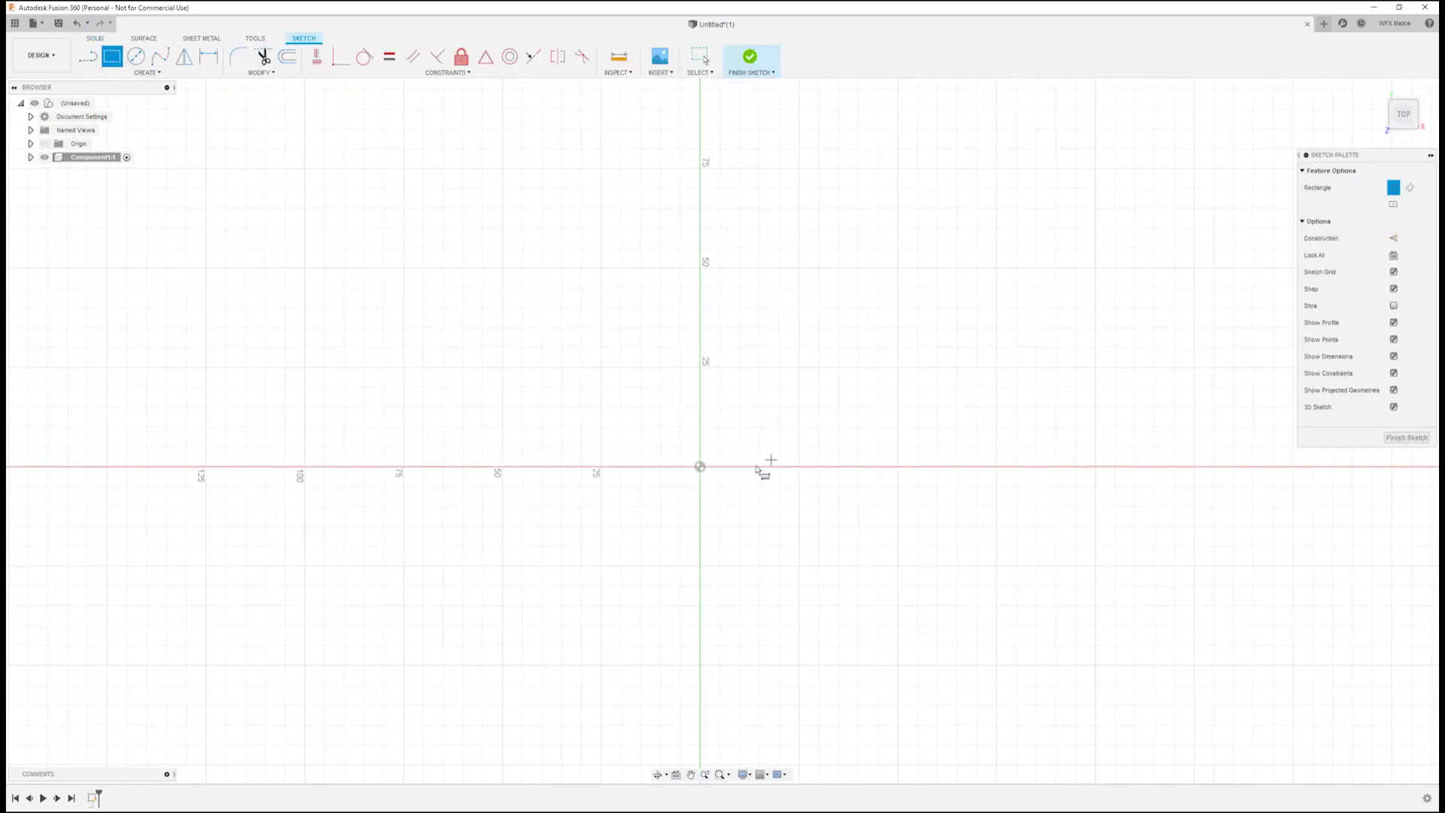
click(700, 466)
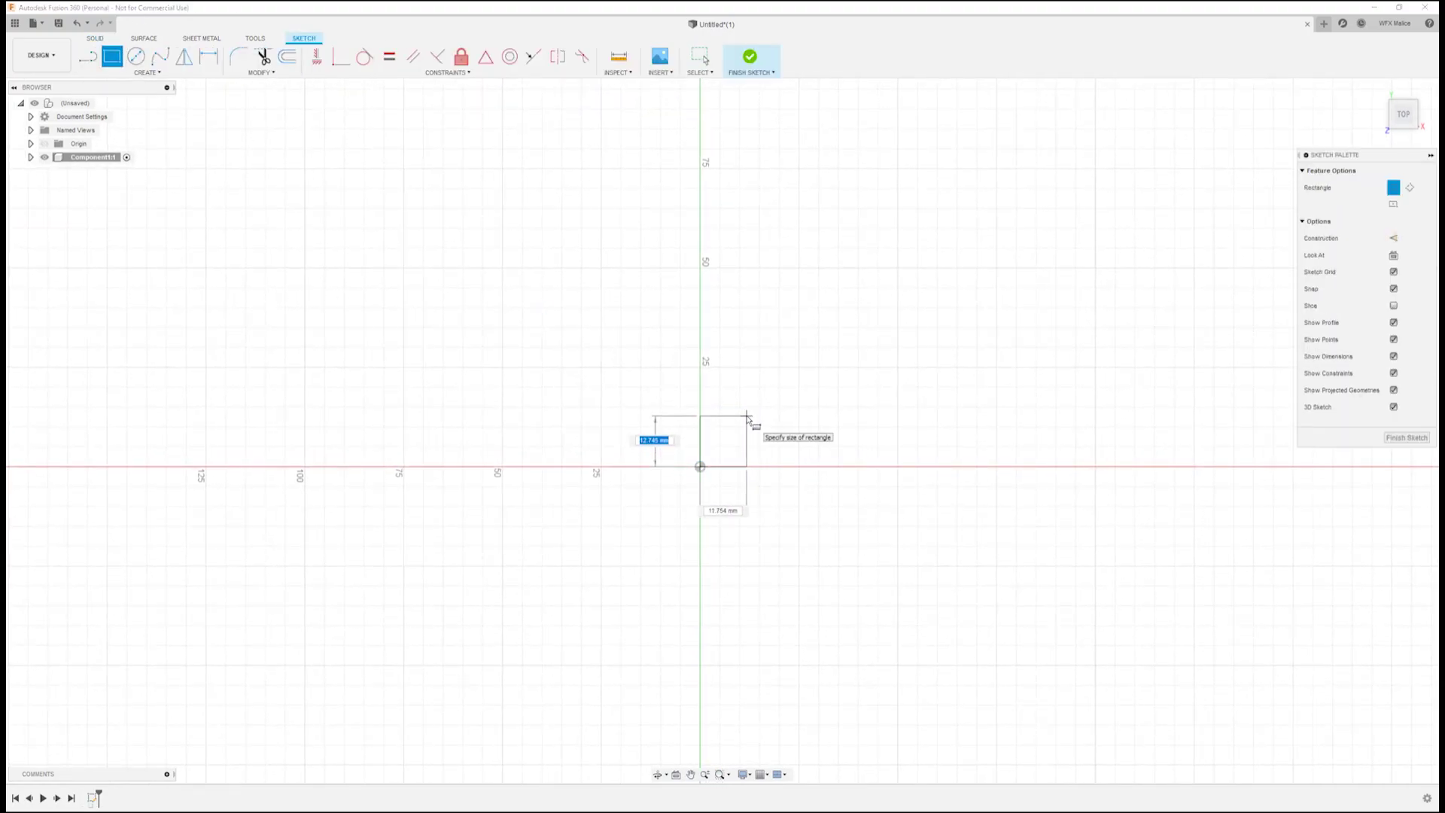
text(30)
key(Tab)
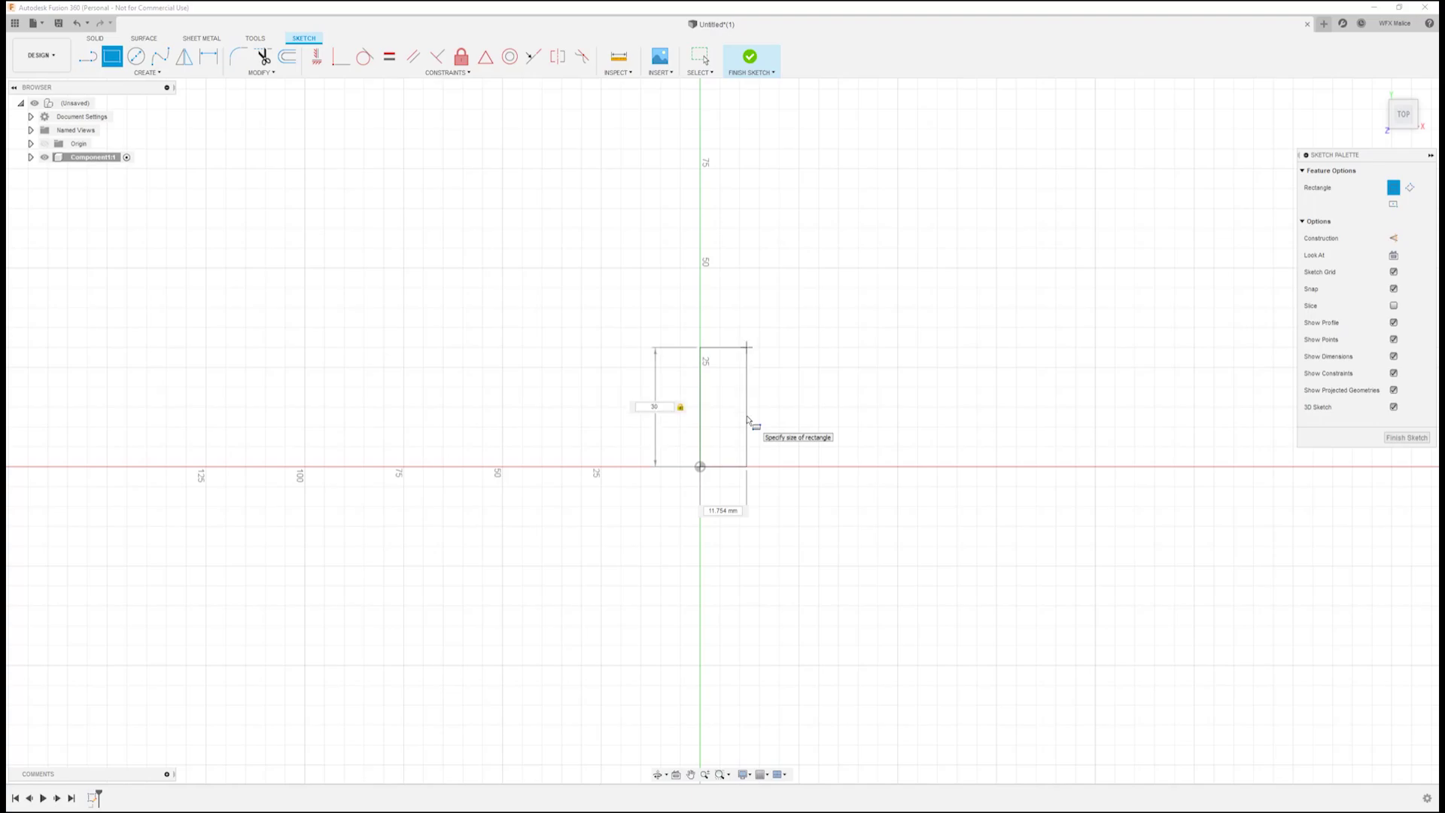
text(12)
key(Tab)
key(Return)
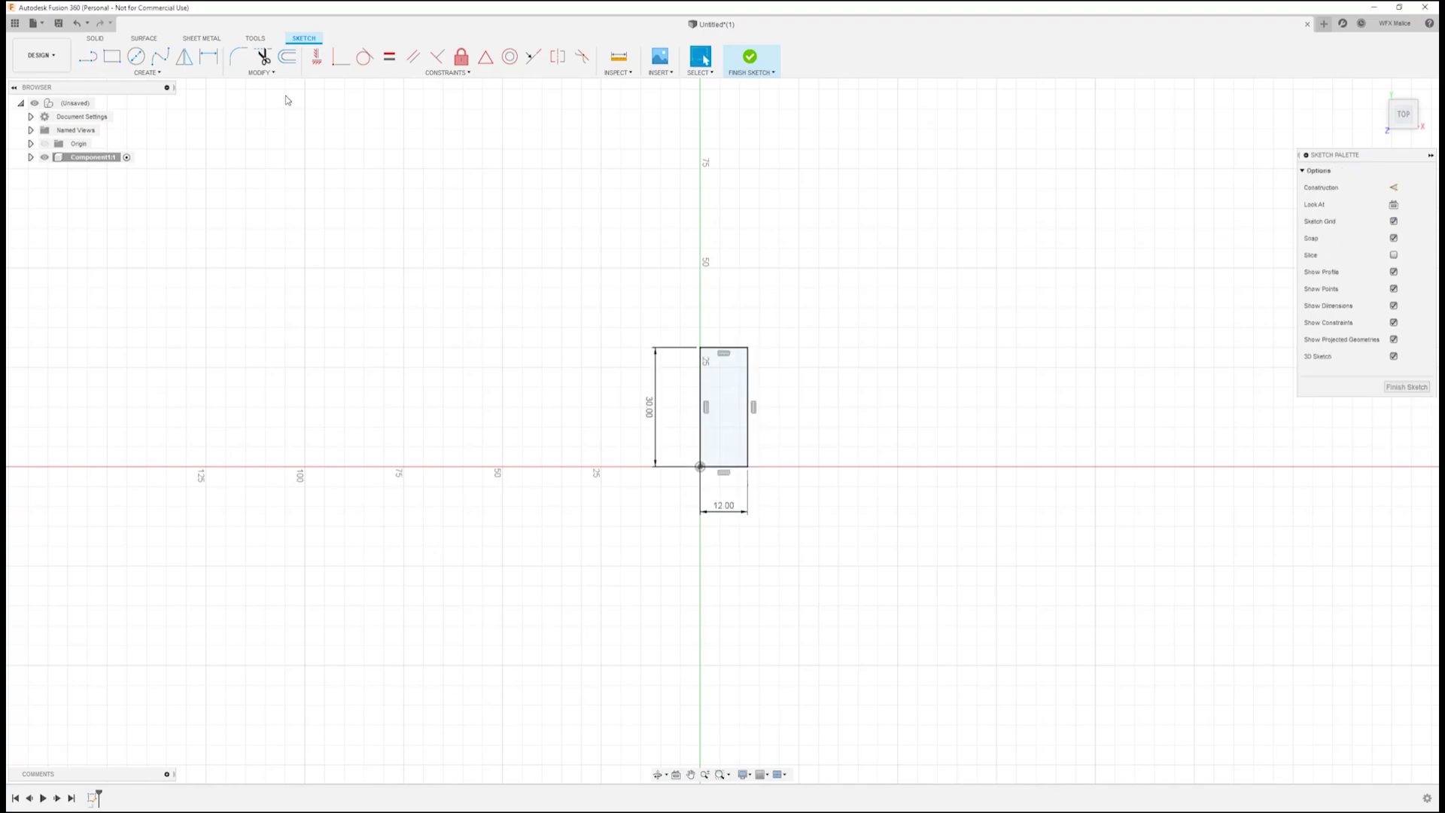
Sketch a 5 mm diameter circle centred on the midpoint of the rectangle's right edge
click(136, 55)
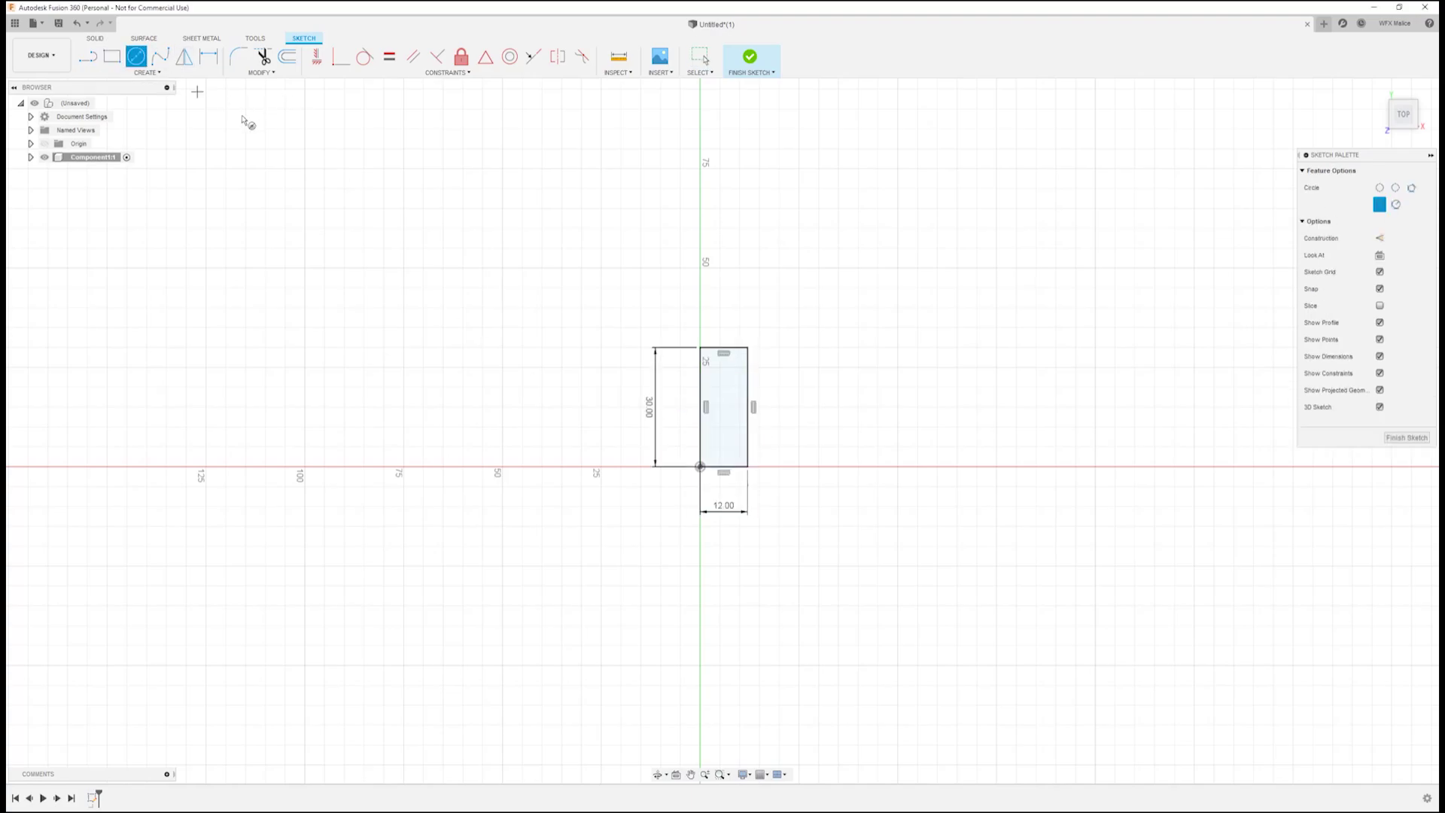
click(748, 407)
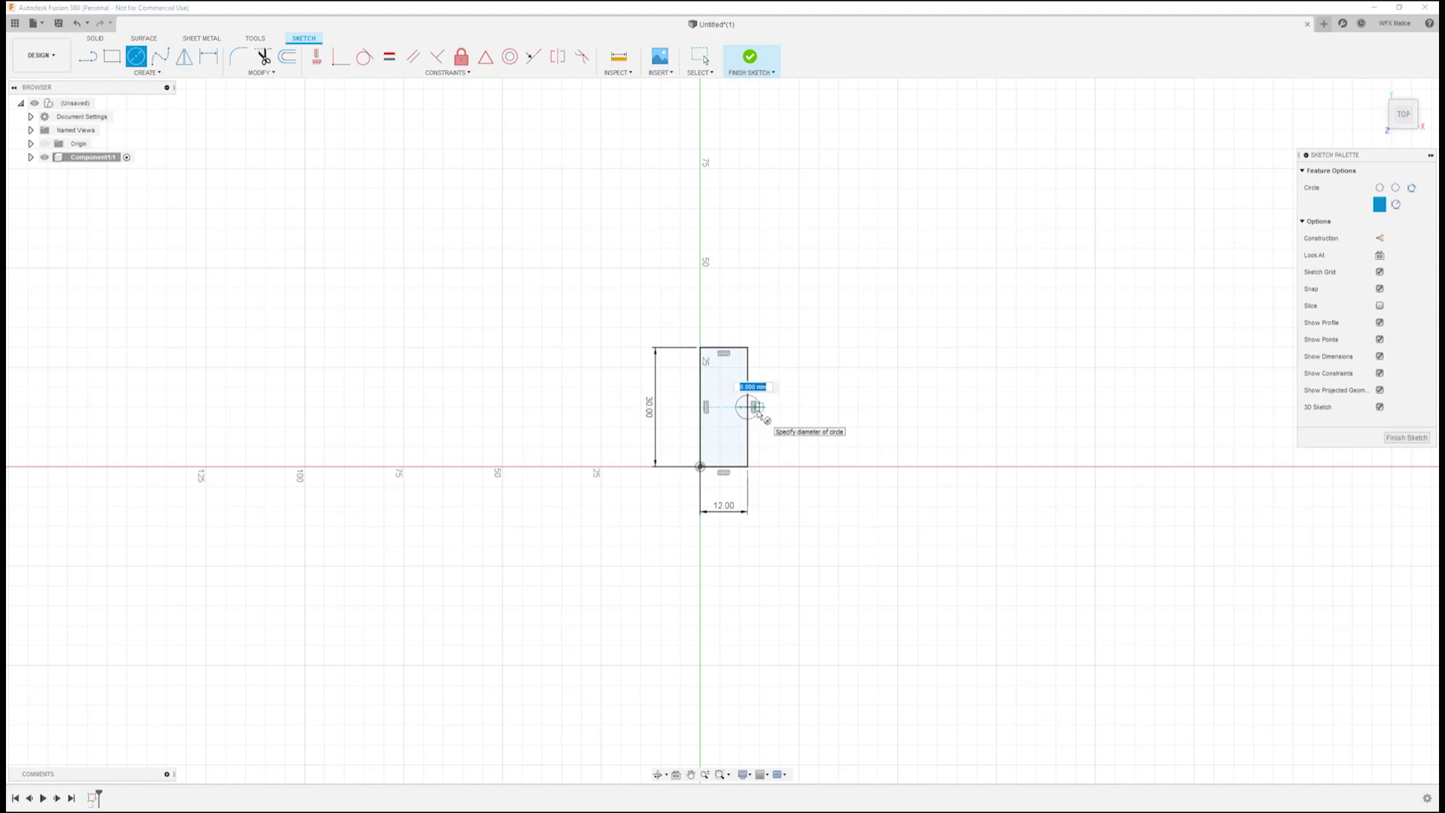
text(5)
key(Return)
key(Escape)
Add a 14 mm diameter circle concentric with the 5 mm circle on the rectangle's right edge
key(c)
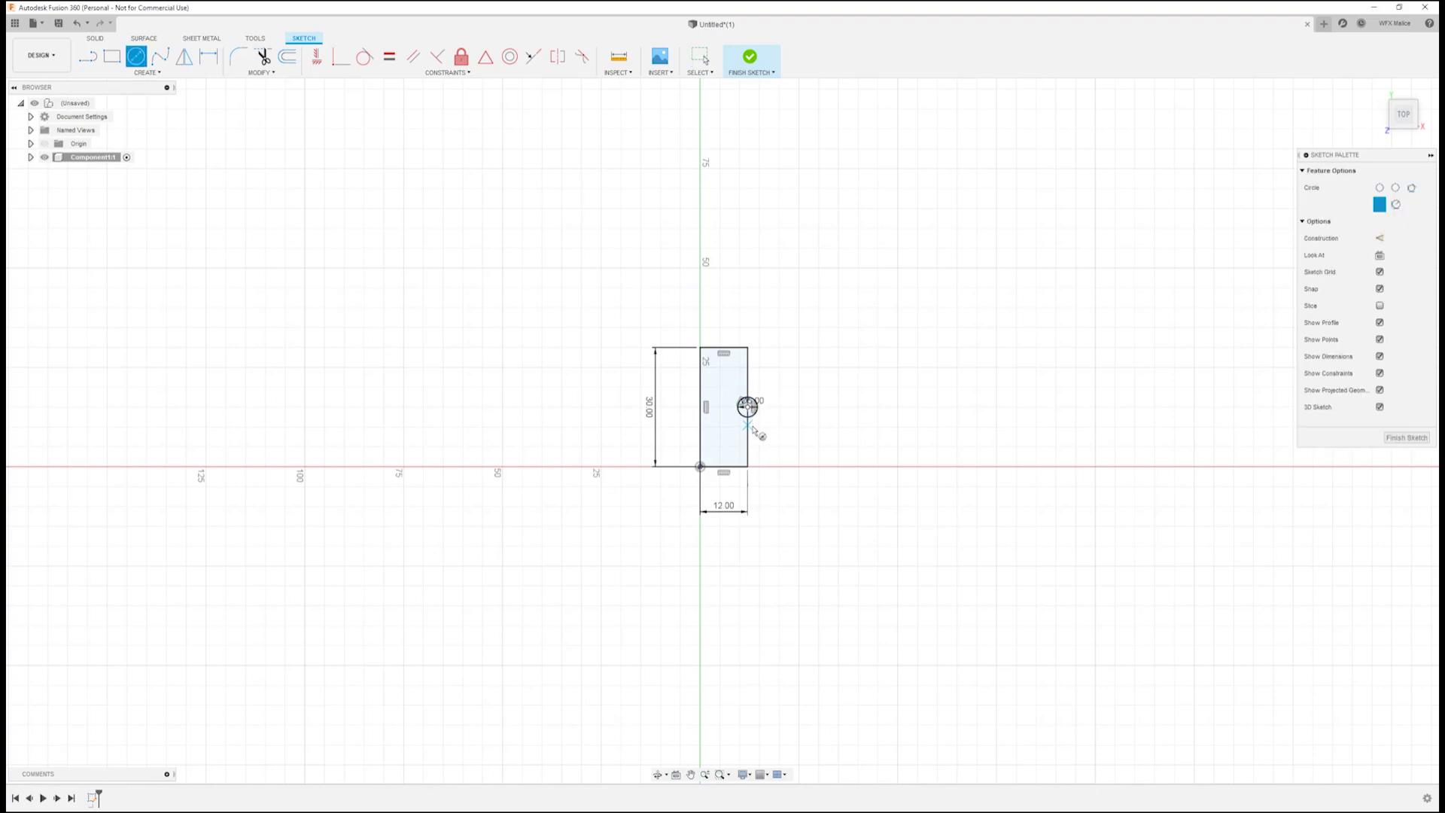
click(747, 408)
text(14)
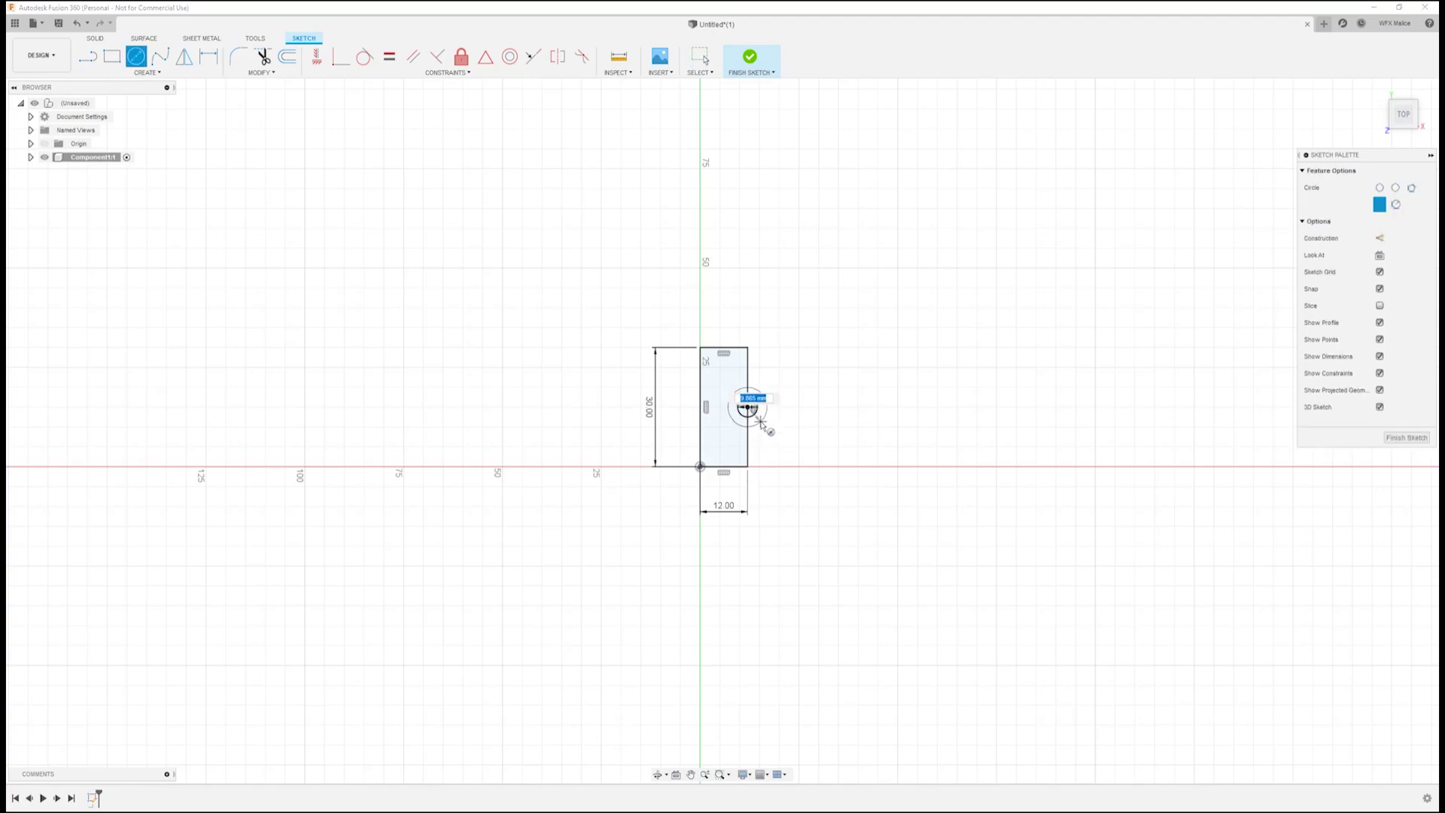
key(Return)
key(Escape)
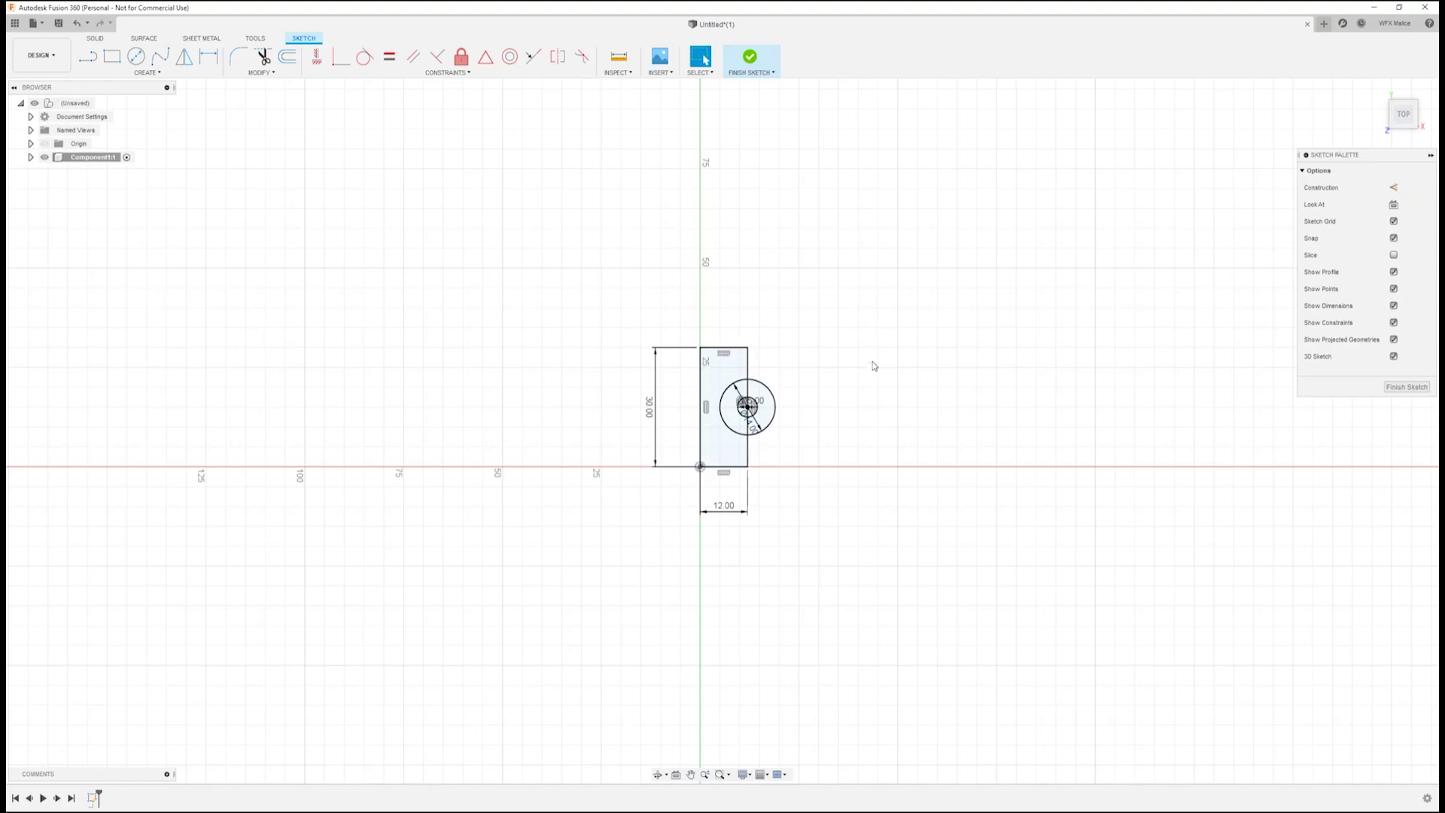
Sketch a second rectangle 12 mm wide and 30 mm high on the X axis, spaced to the right of the first
click(111, 56)
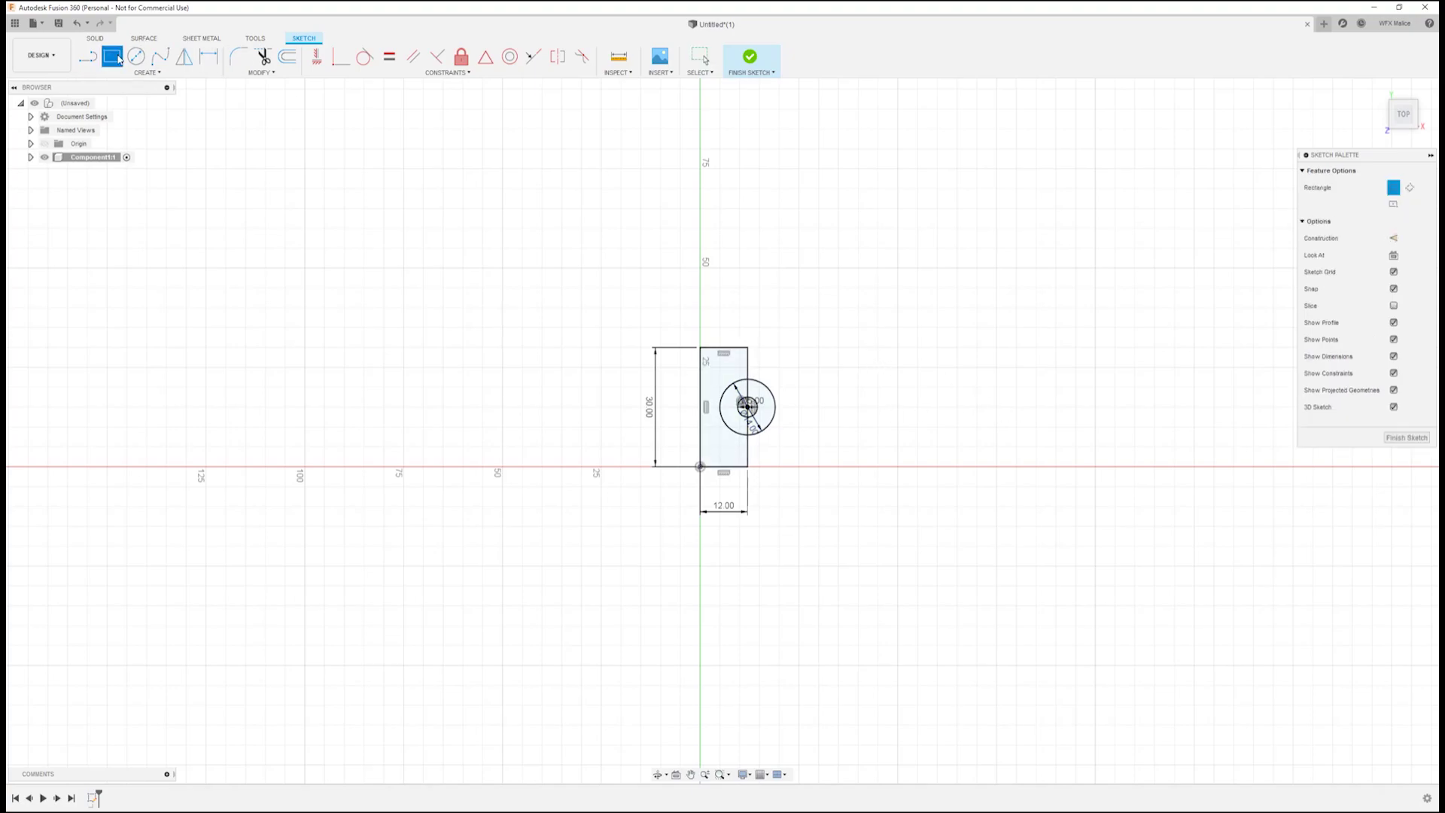
click(864, 466)
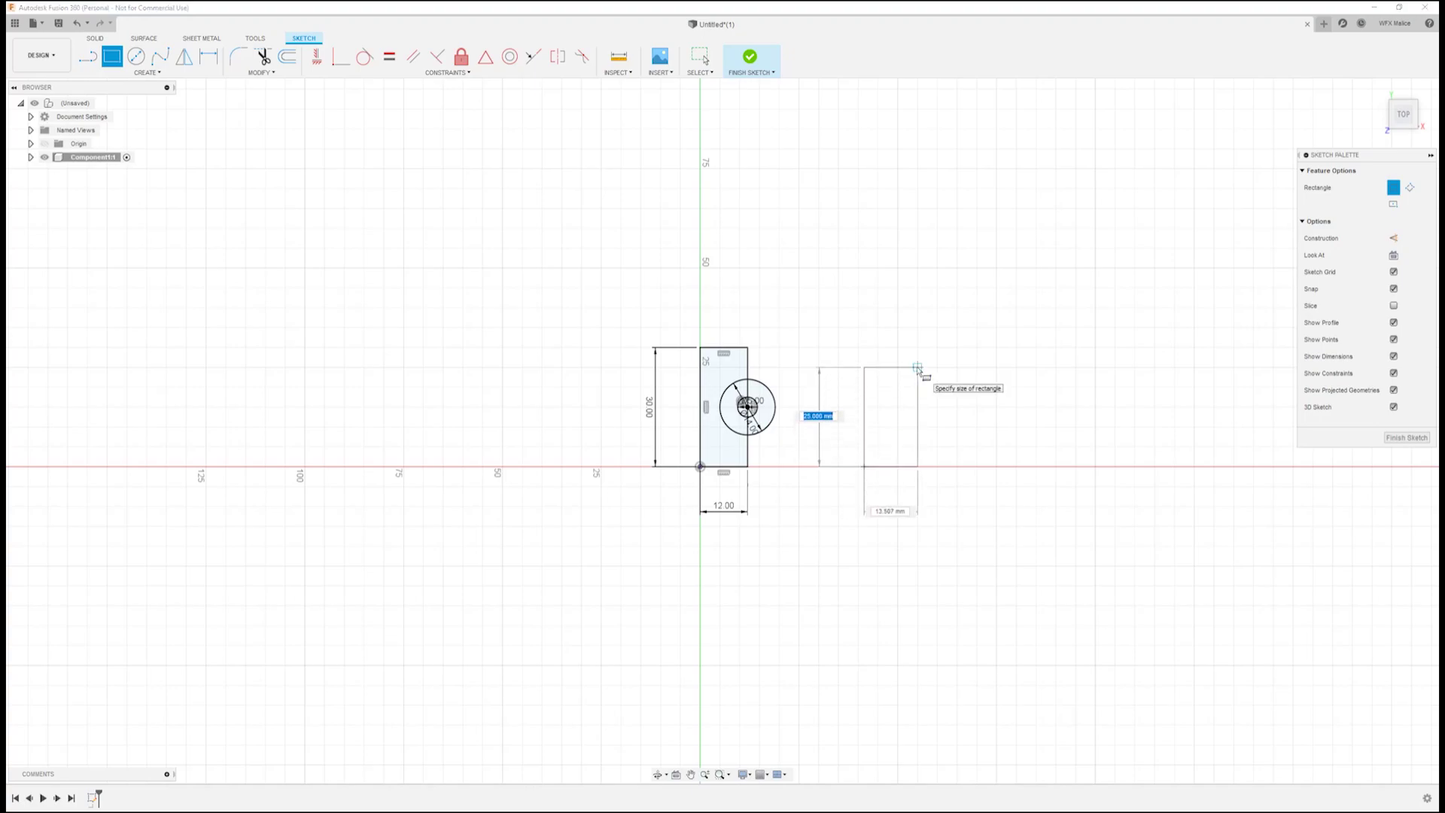
text(30)
key(Tab)
text(12)
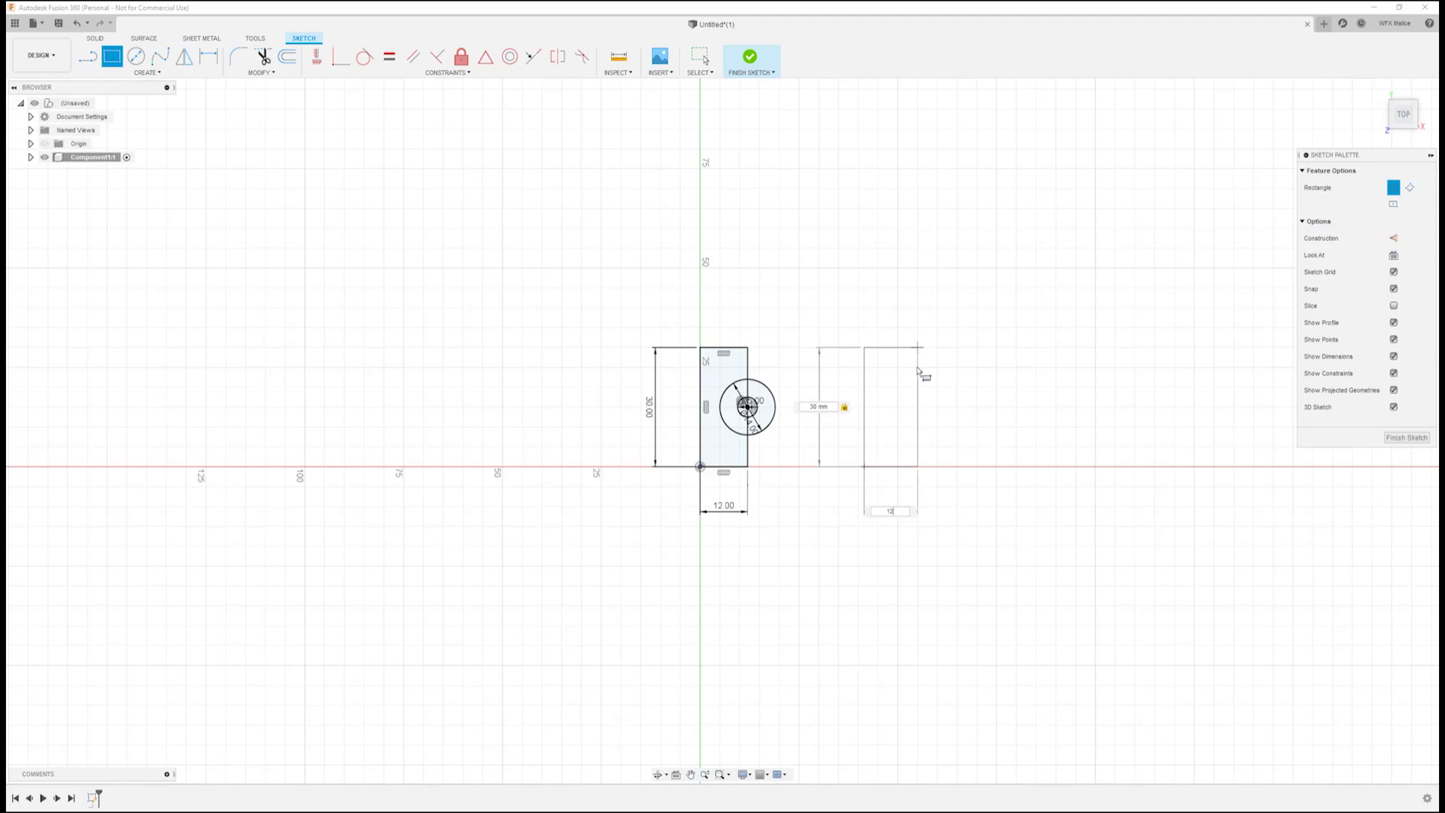
key(Return)
key(Escape)
Sketch concentric 5 mm and 13 mm diameter circles centred on the midpoint of the second rectangle's left edge
click(136, 56)
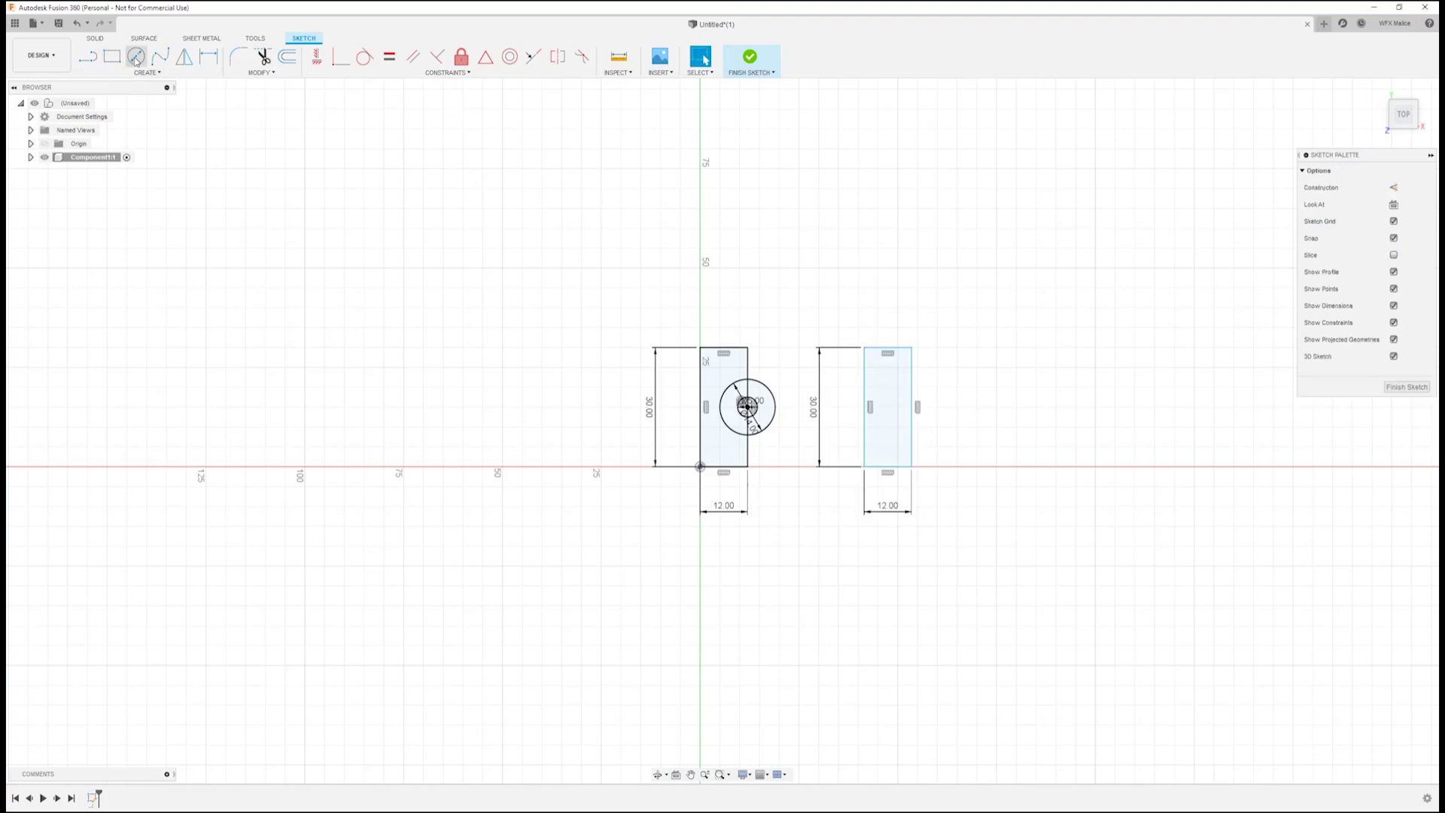
click(863, 406)
text(5)
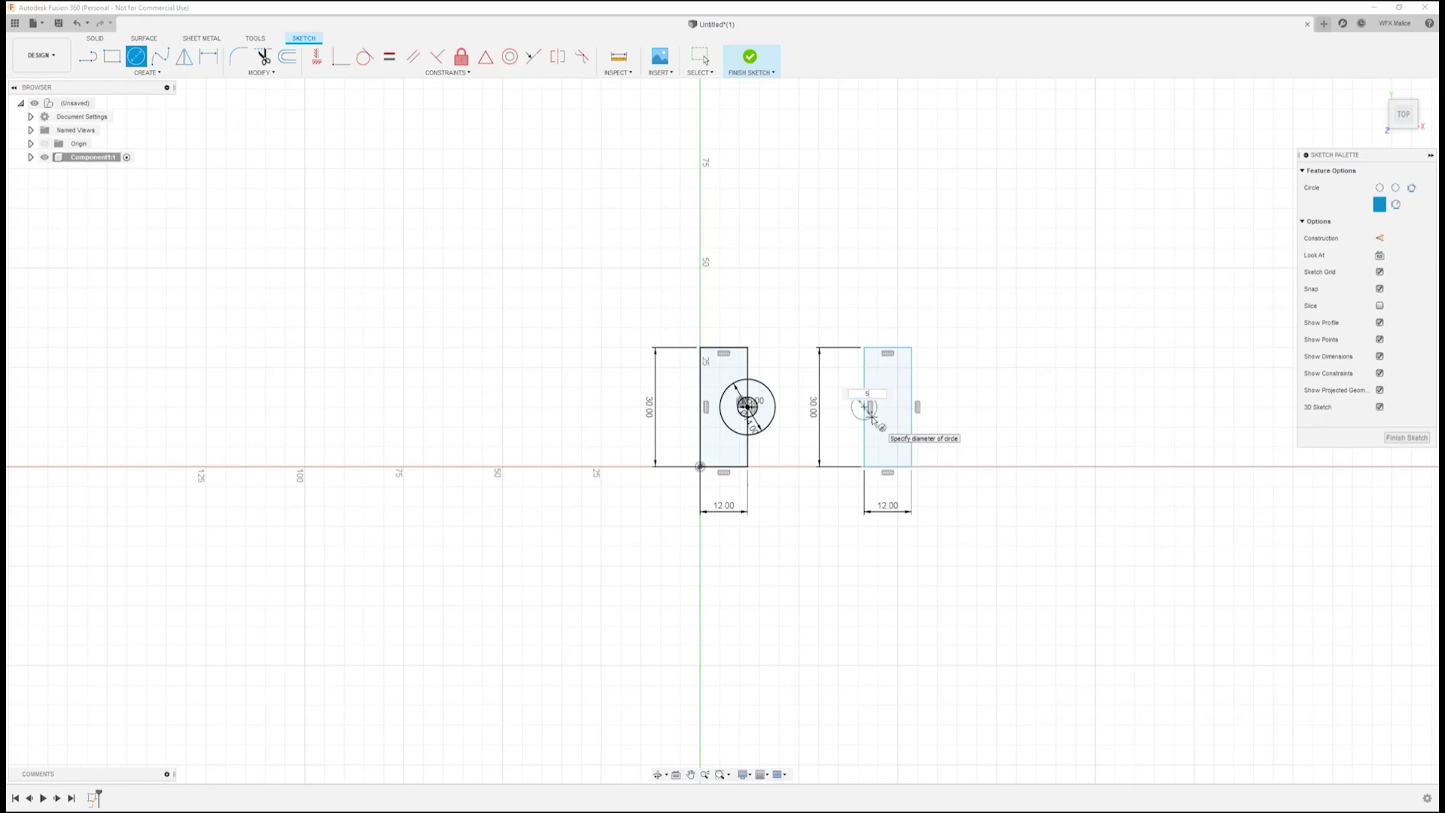
key(Return)
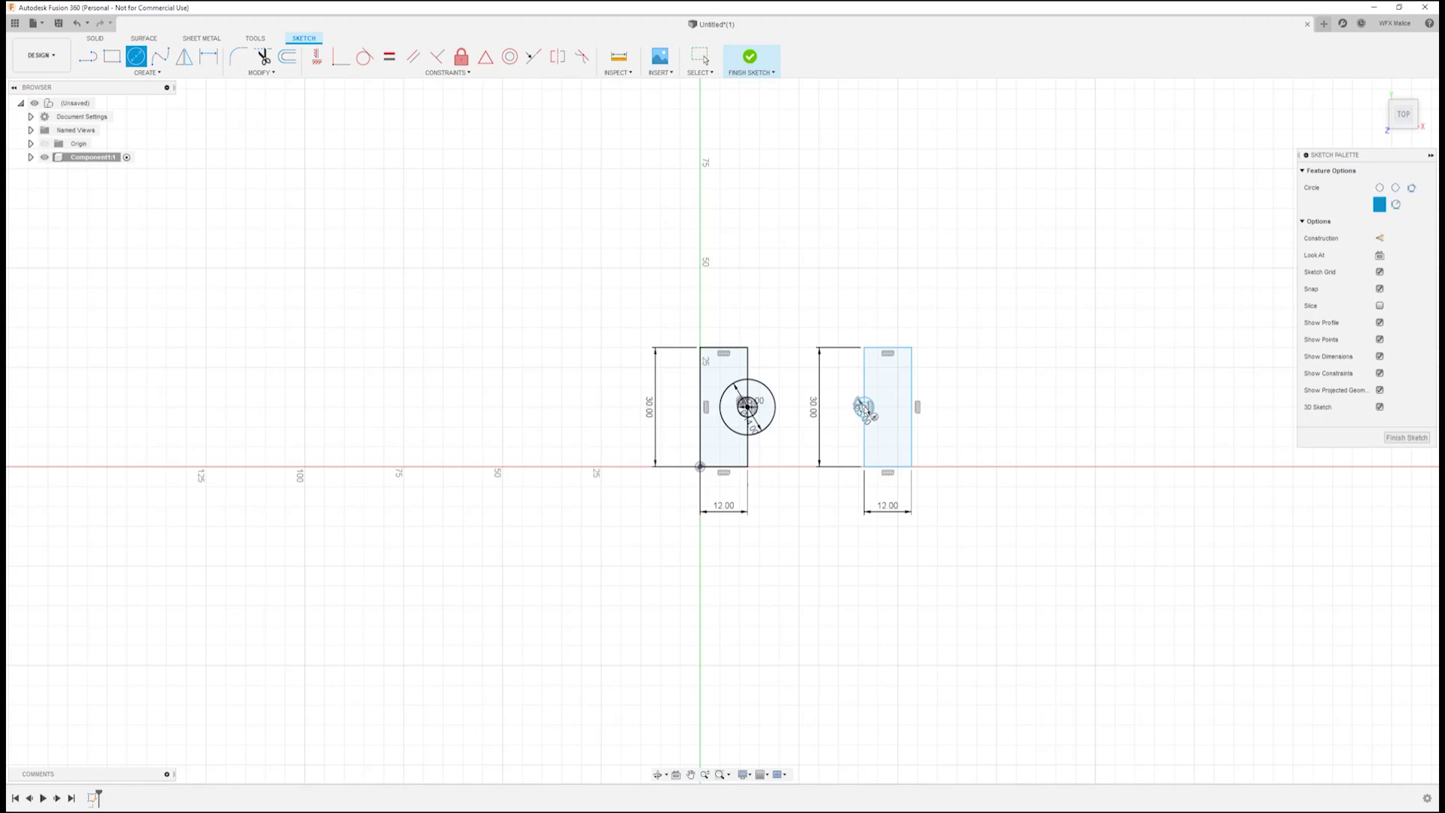
click(864, 407)
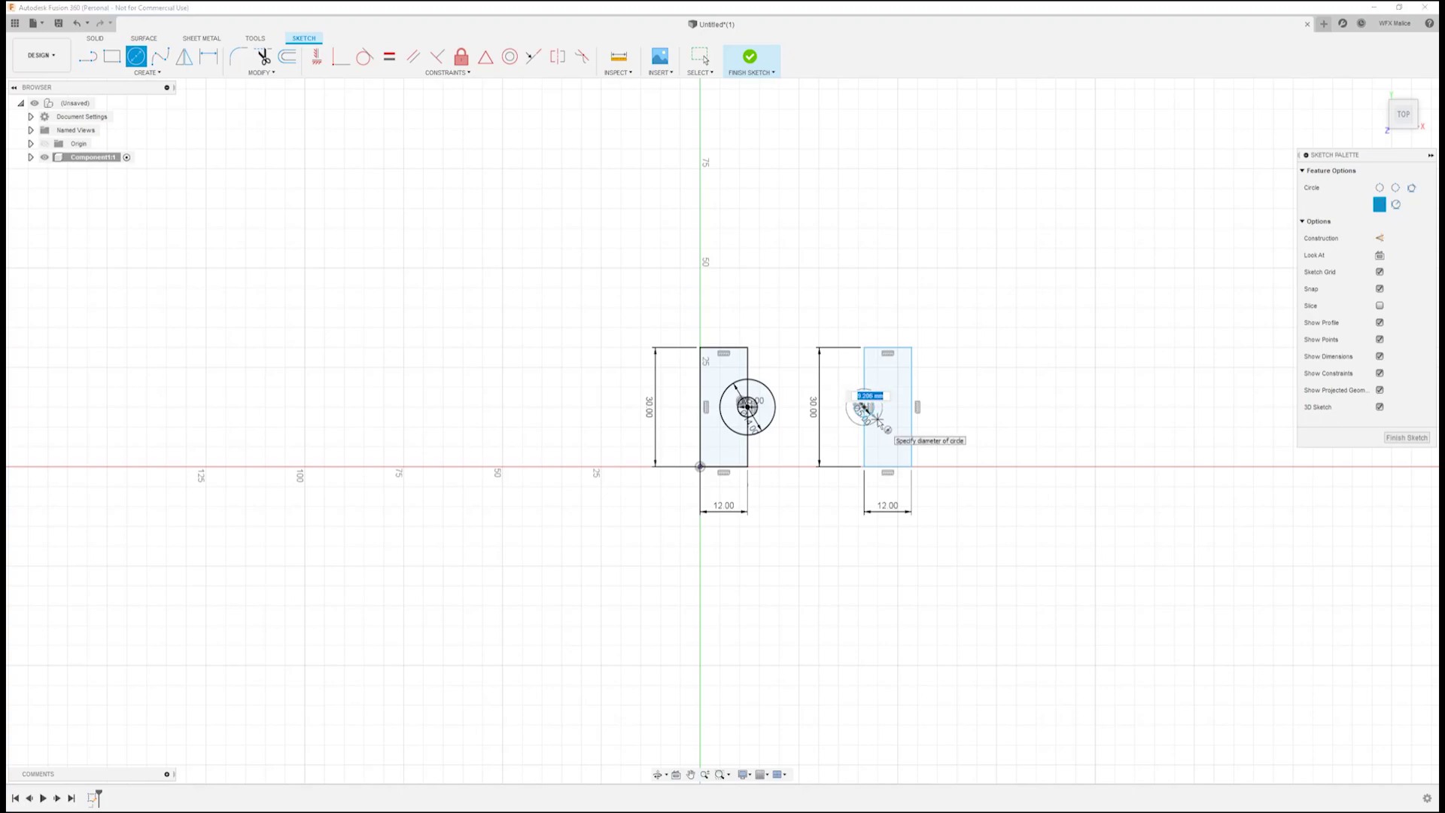
text(13)
key(Return)
click(701, 58)
Add a 15 mm diameter circle concentric with the circles on the second rectangle's left edge
key(c)
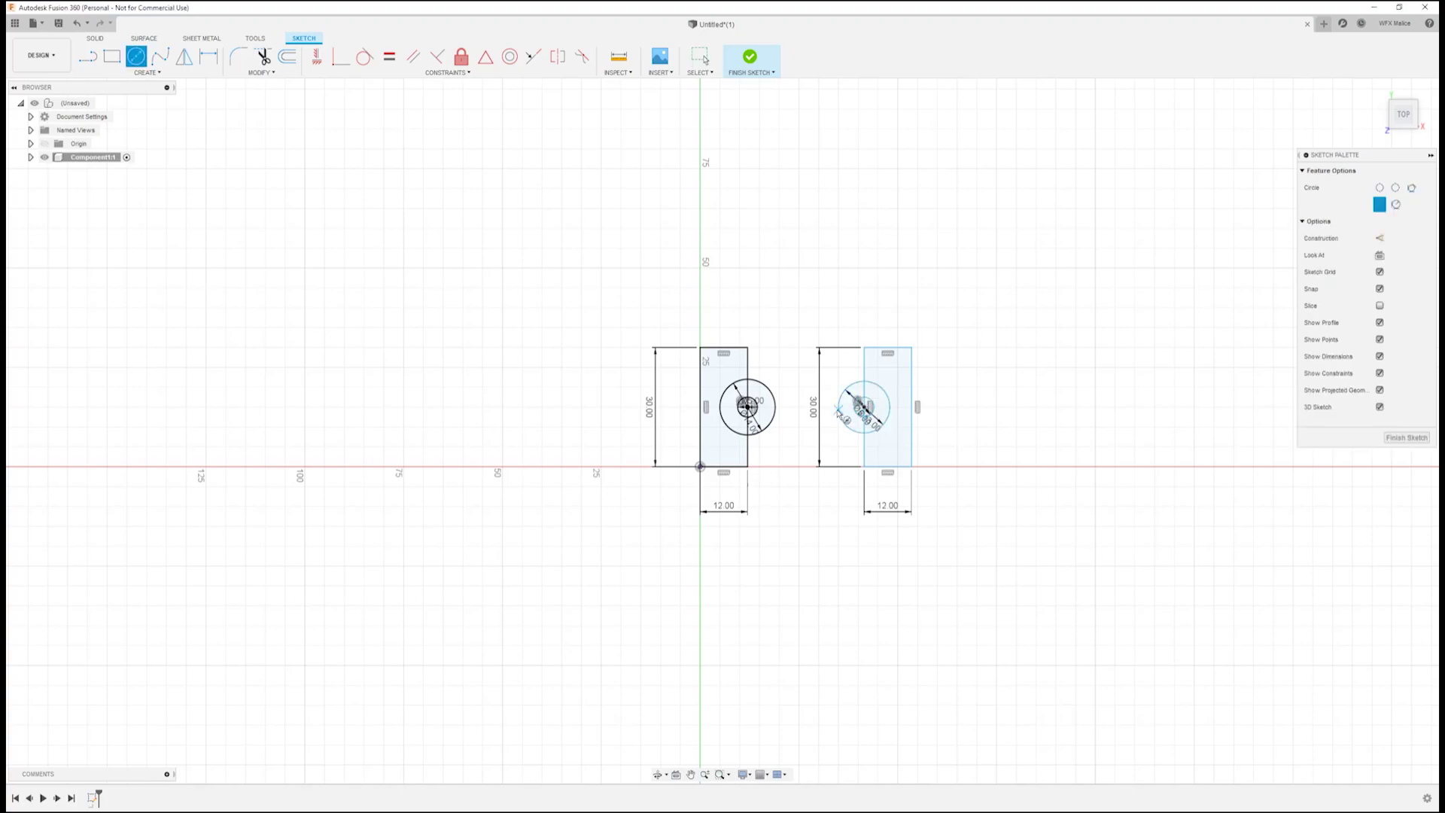
click(863, 407)
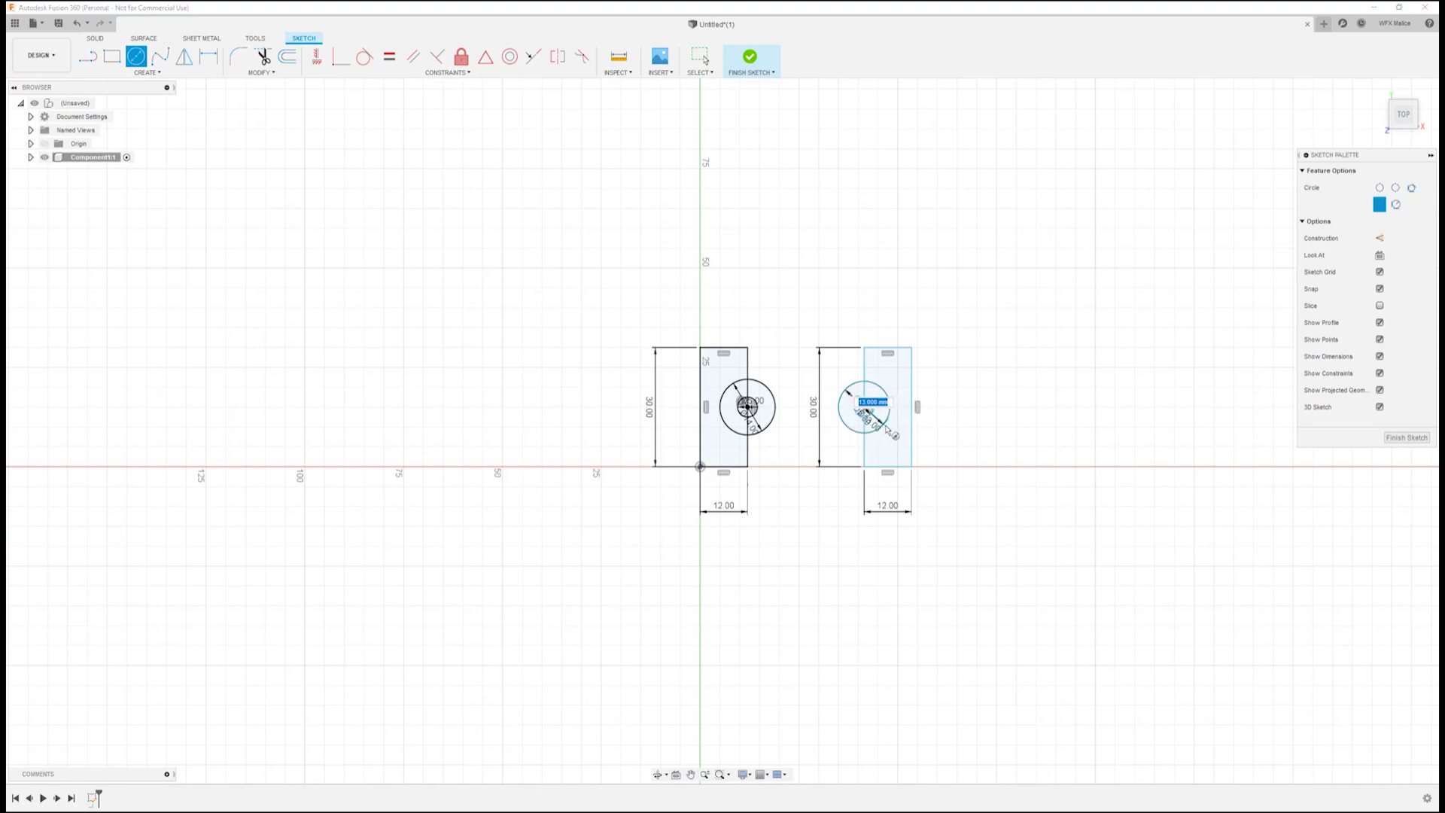
text(15)
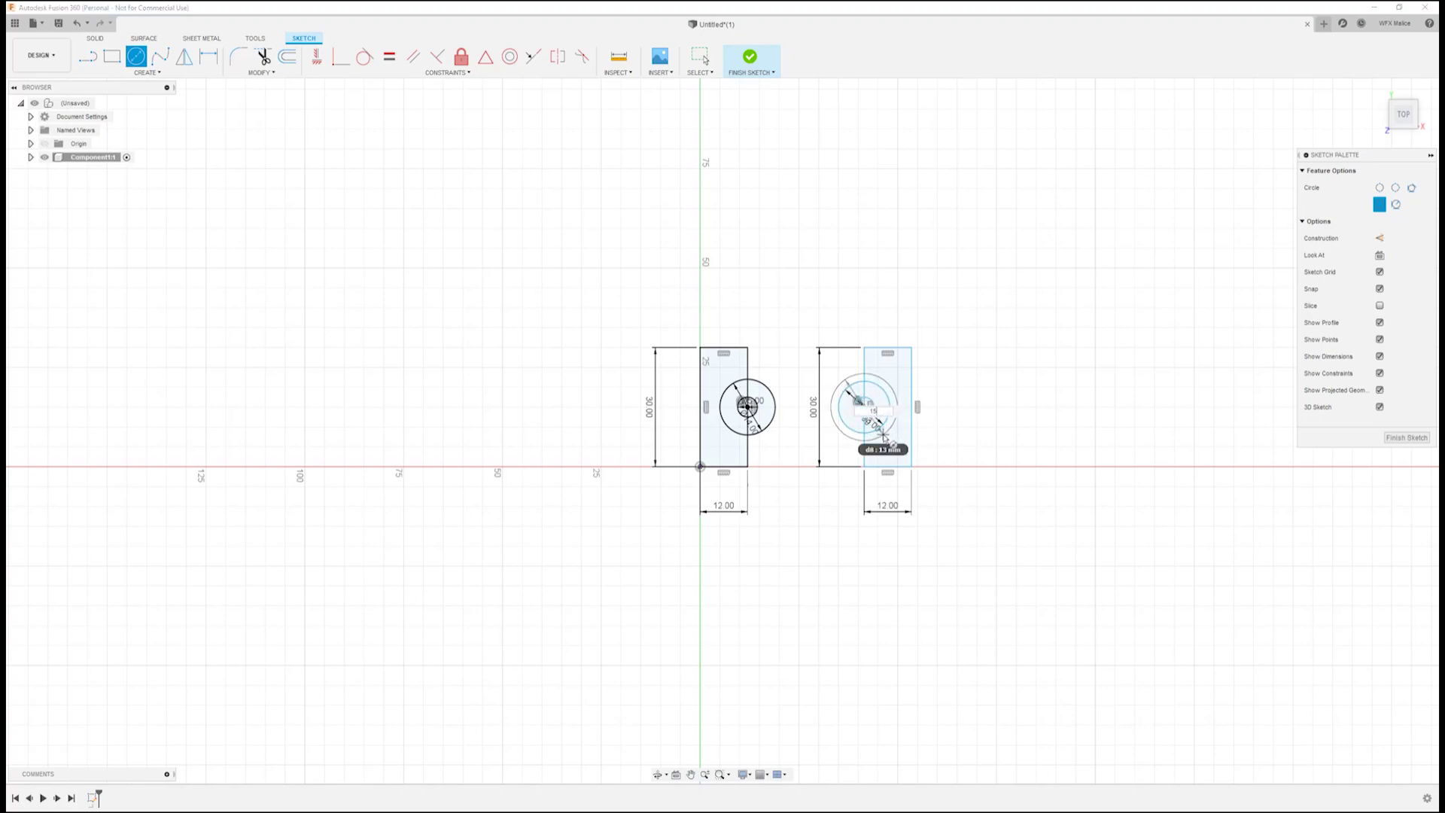
key(Return)
key(Escape)
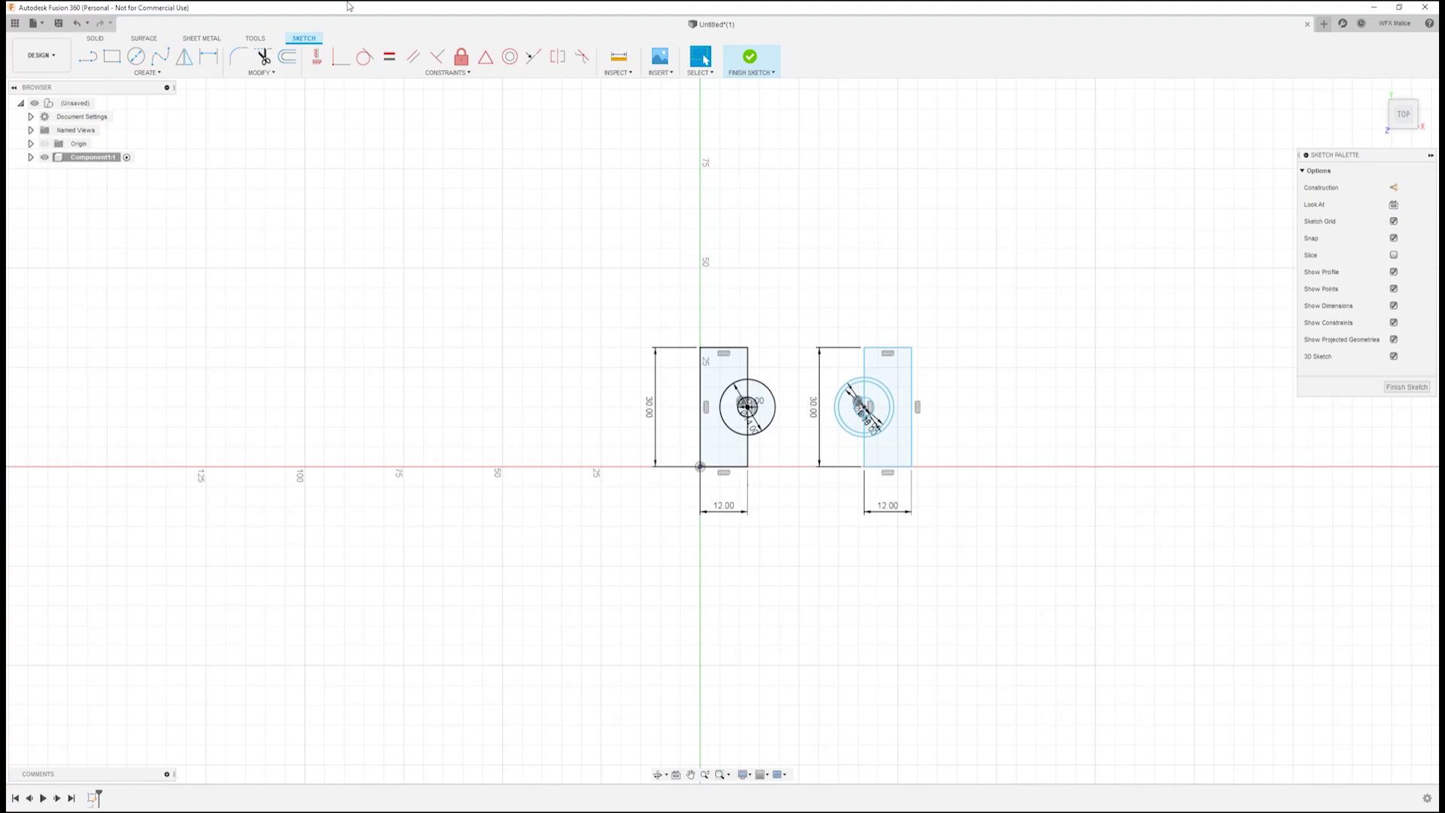
Sketch a separate 7 mm diameter circle in the free space above and between the two rectangles
click(136, 56)
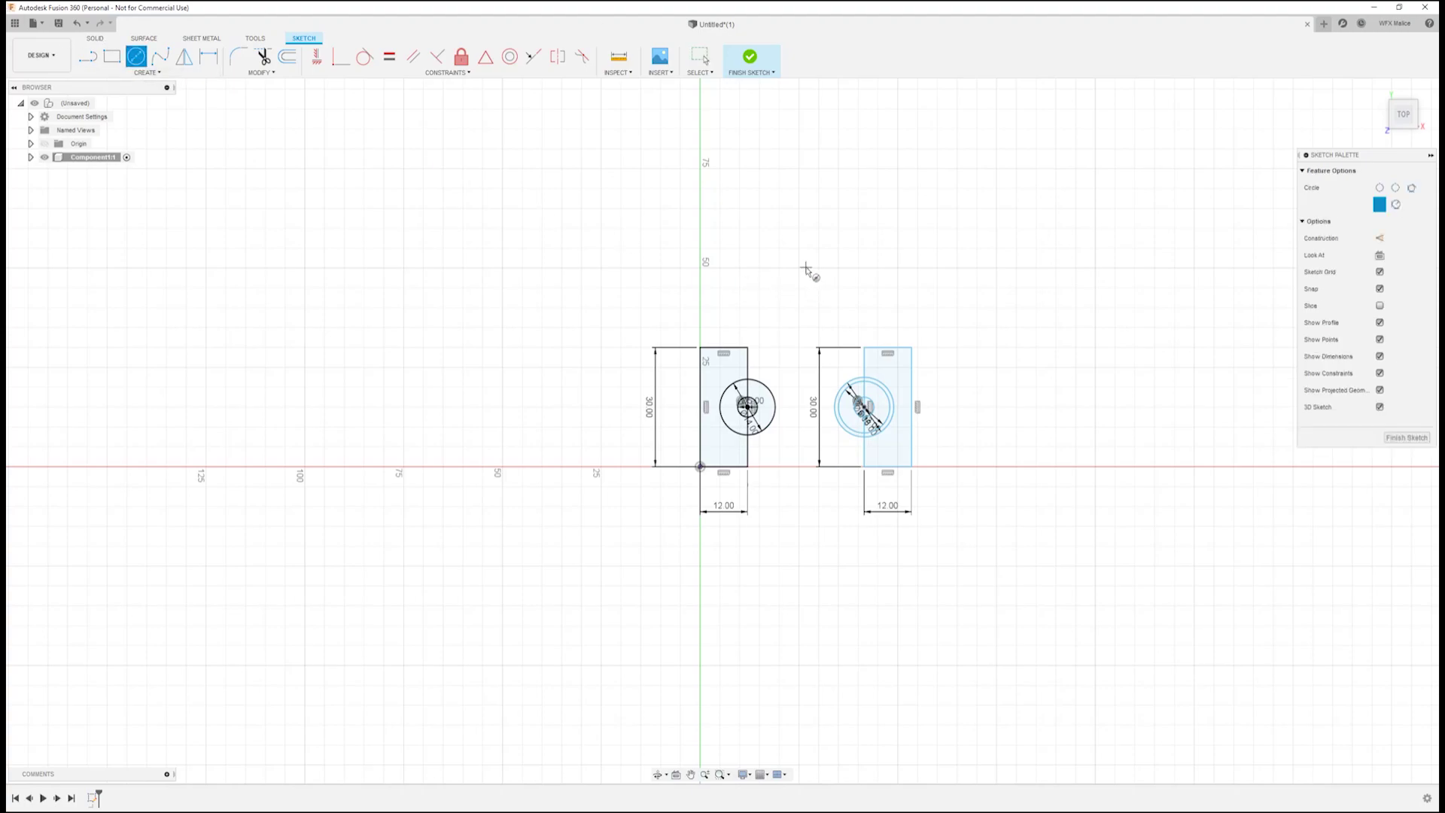
click(798, 269)
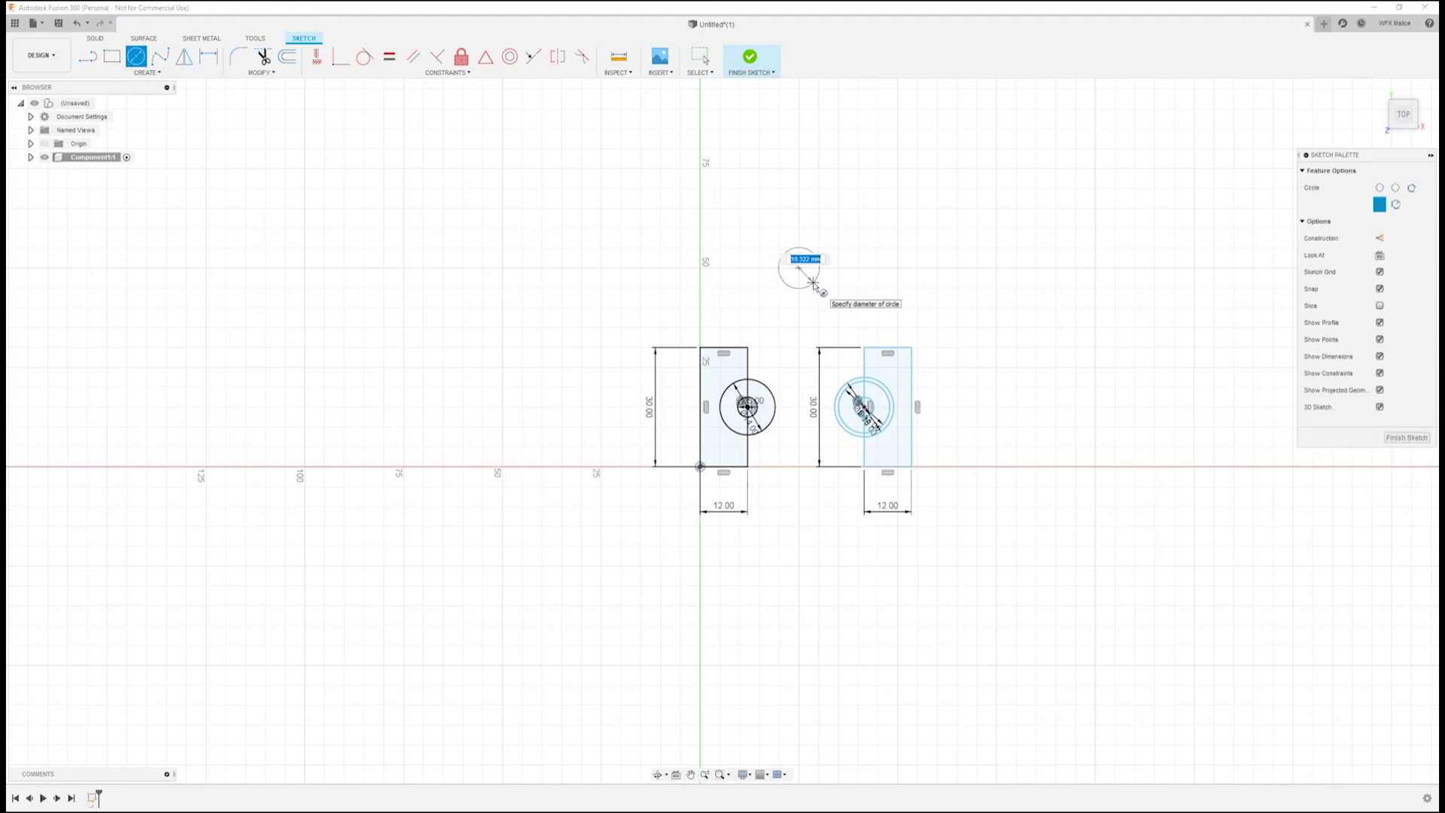
text(7)
key(Return)
key(Escape)
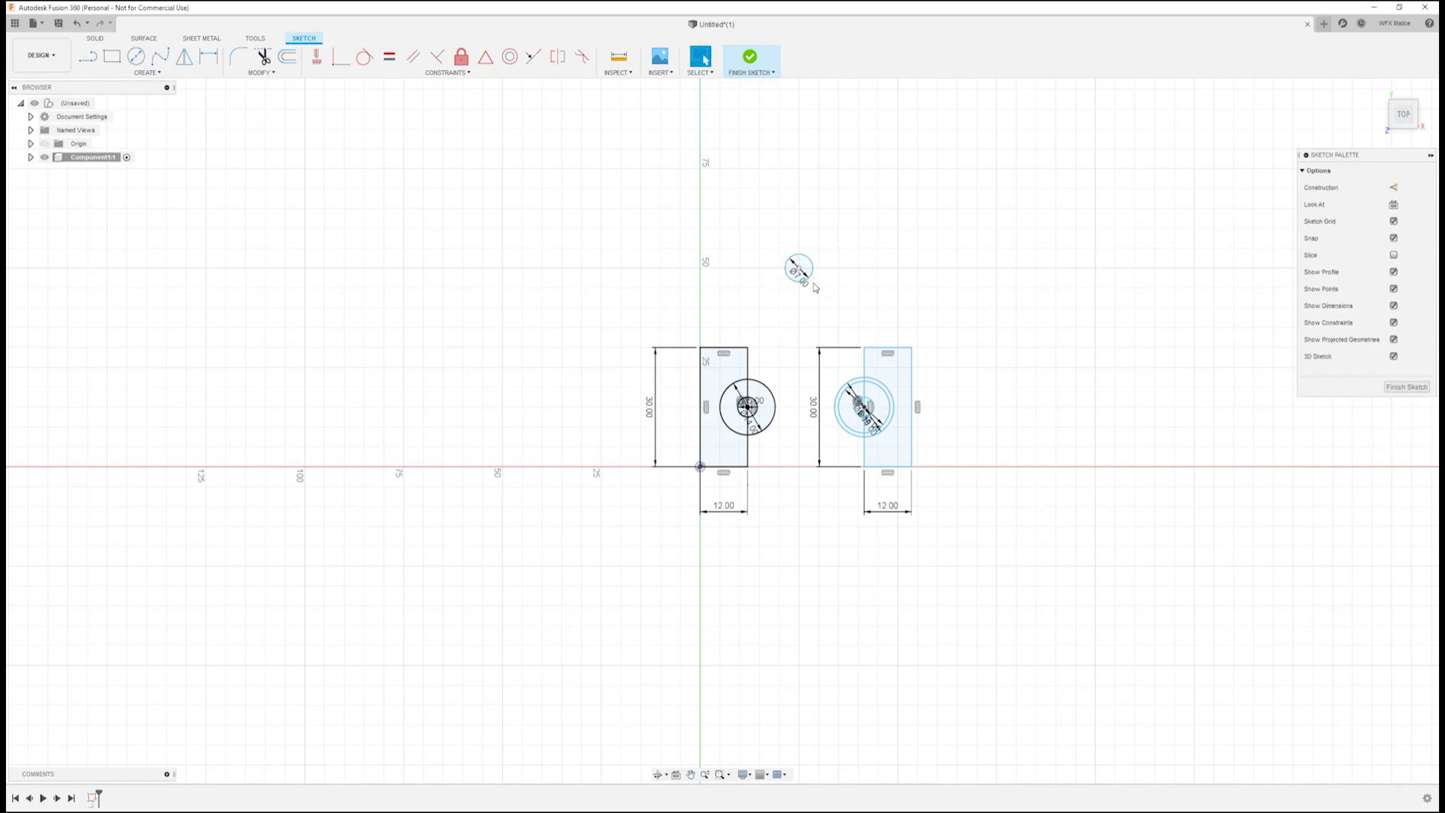
Add a concentric 4.5 mm diameter circle inside the separate 7 mm circle and finish the sketch
key(c)
click(798, 269)
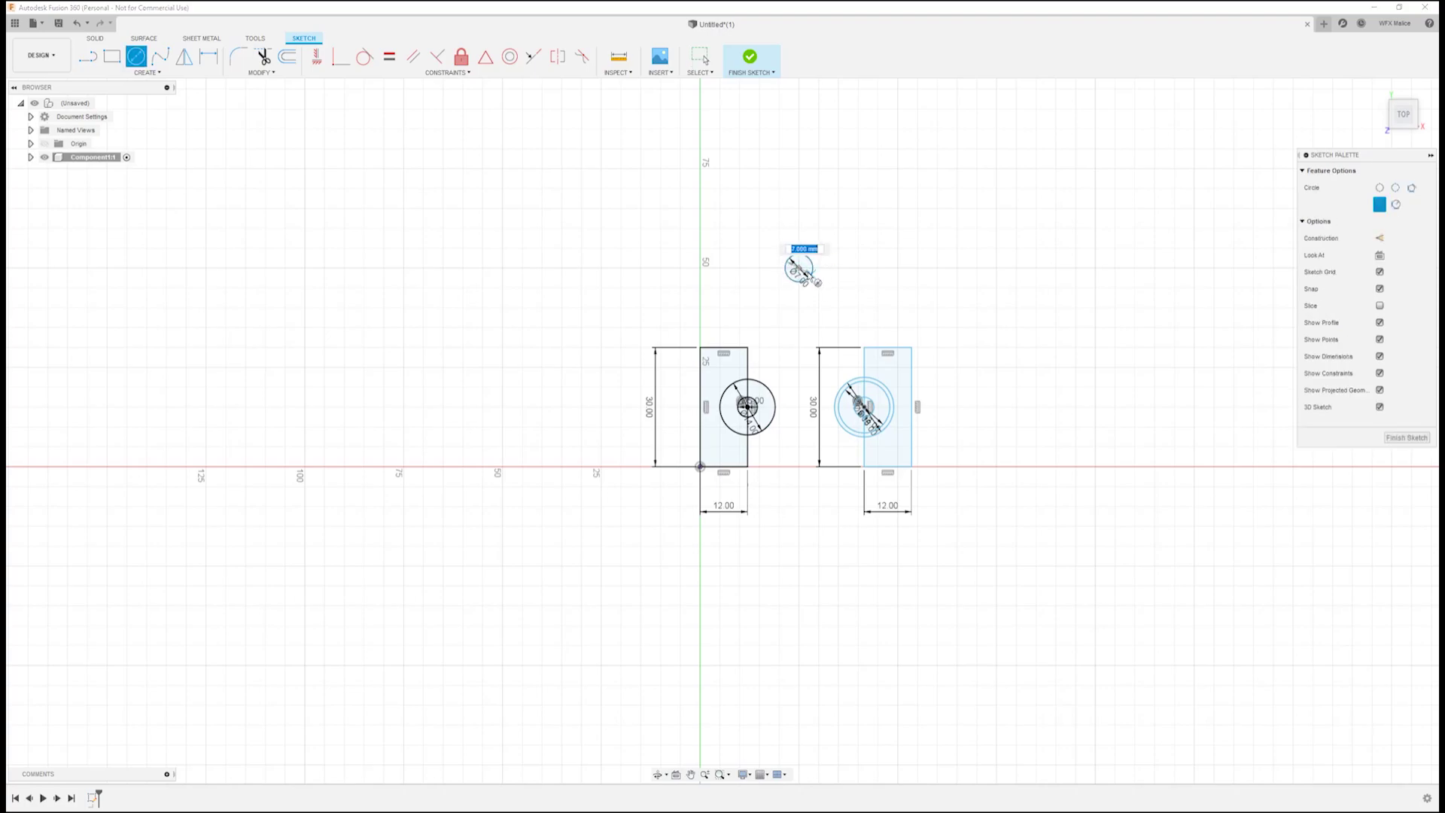
text(4.5)
key(Return)
key(Escape)
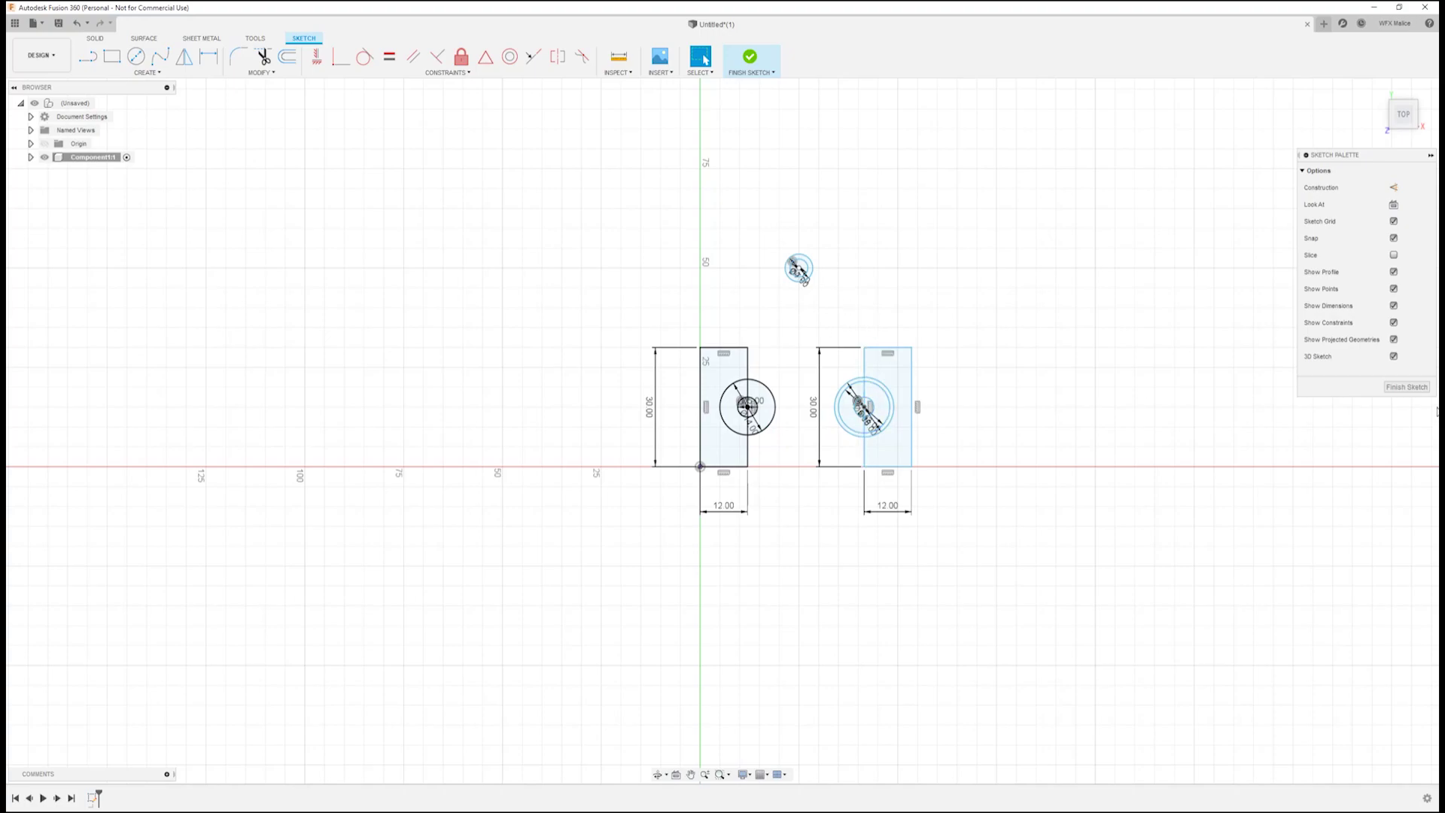
click(1400, 389)
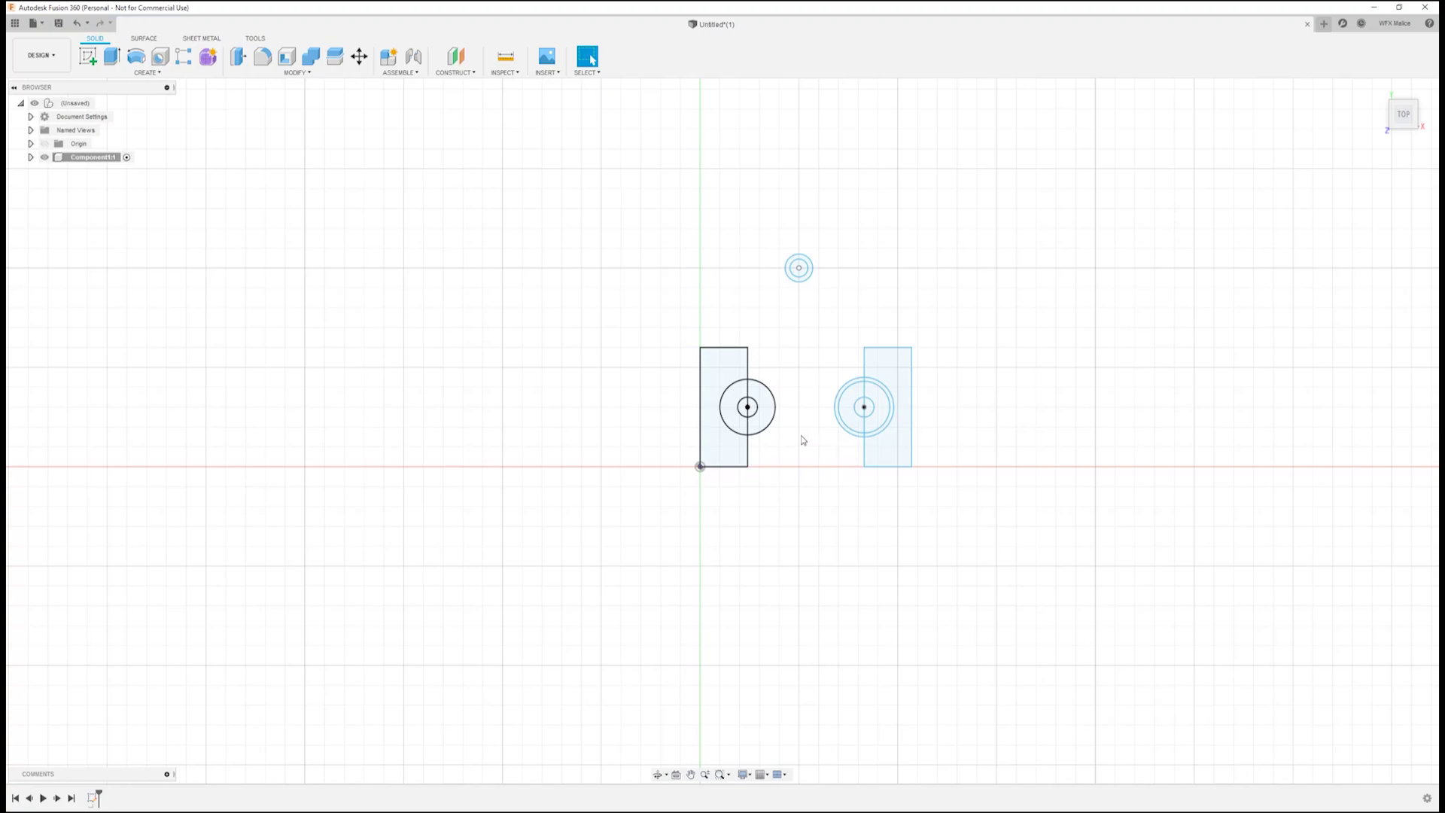
Extrude the first leaf with its ring around the centre hole, and the second leaf outside its largest circle, 40 mm as new bodies
click(118, 59)
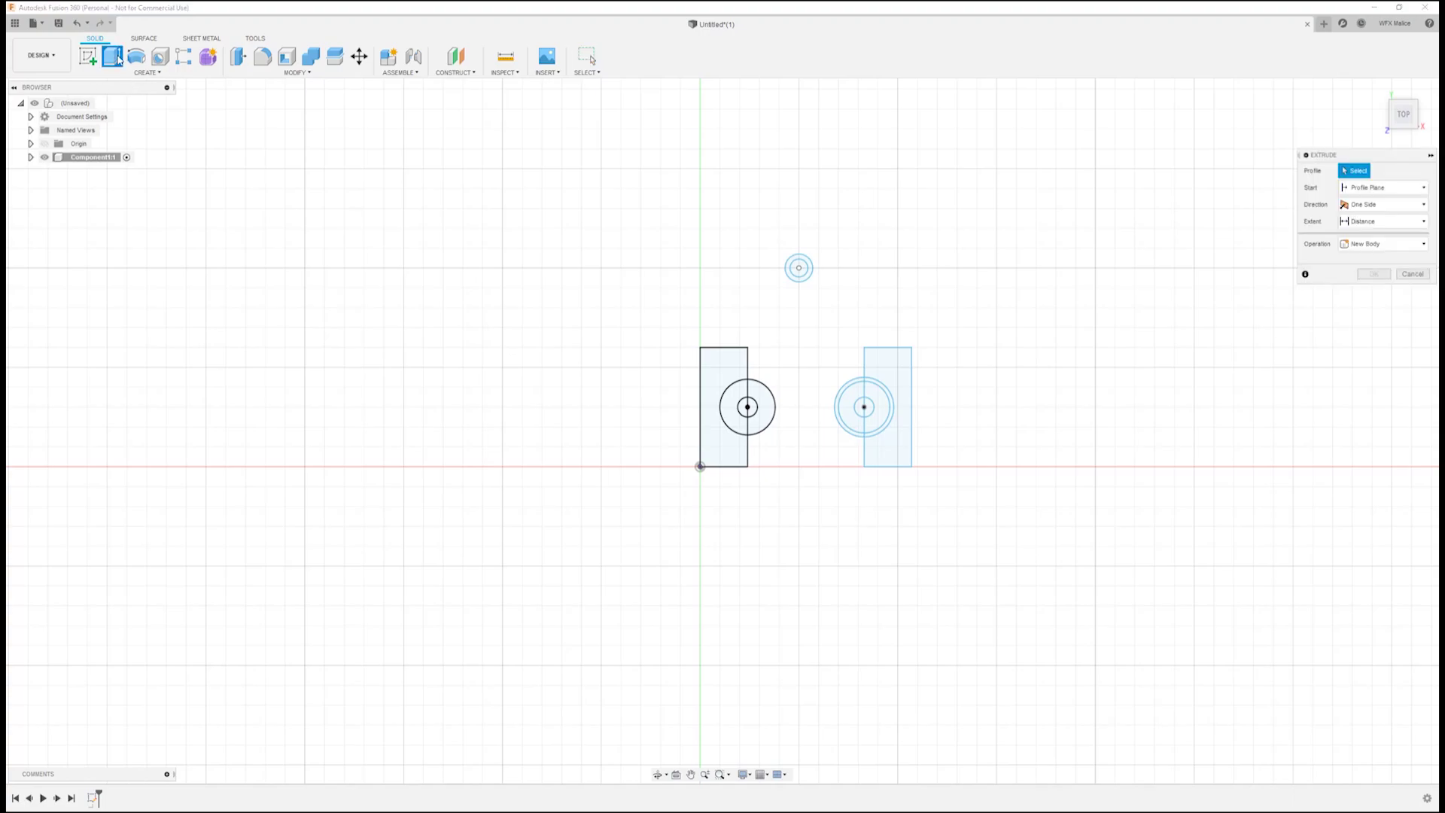
click(721, 376)
click(729, 412)
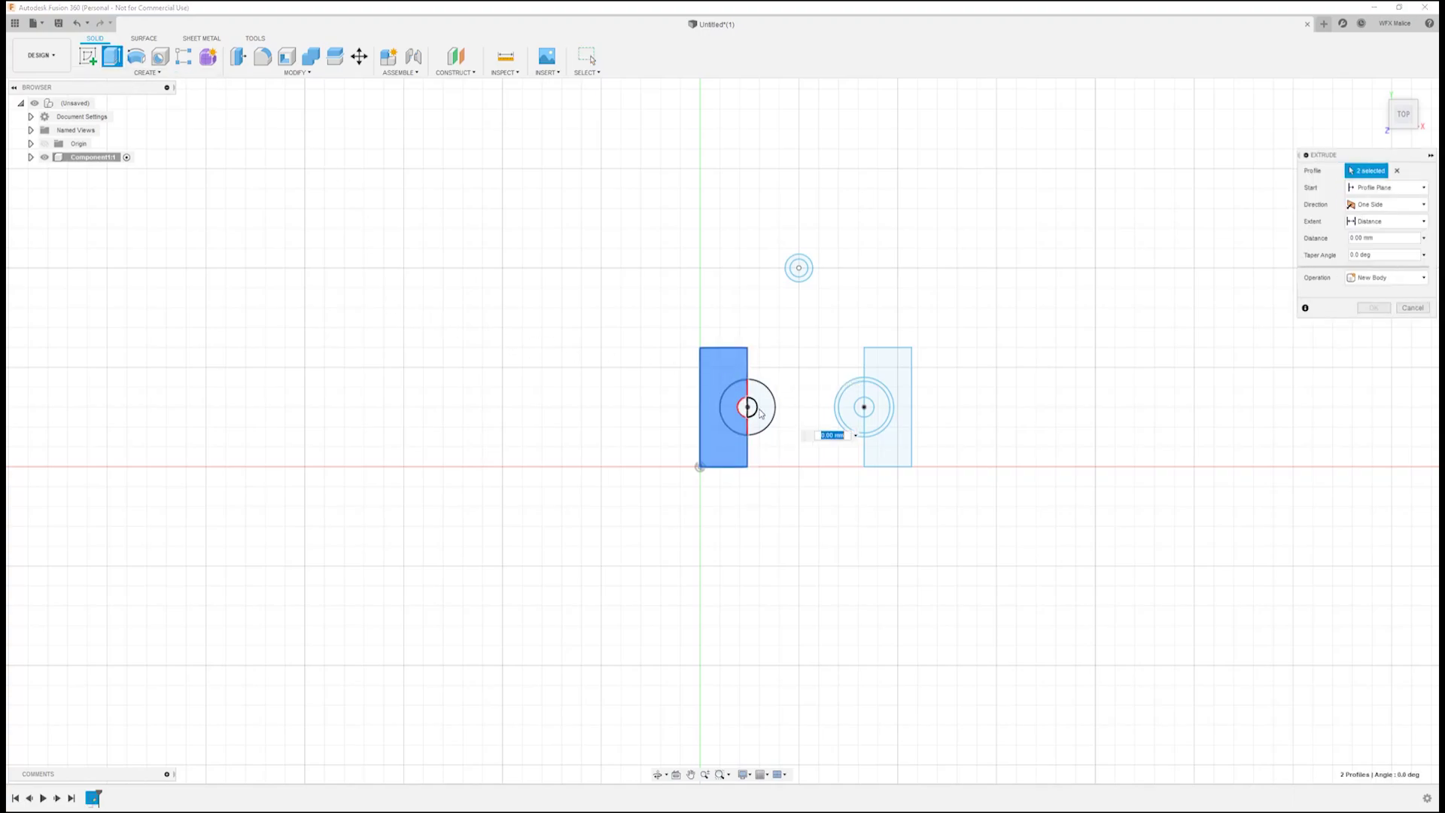
click(762, 408)
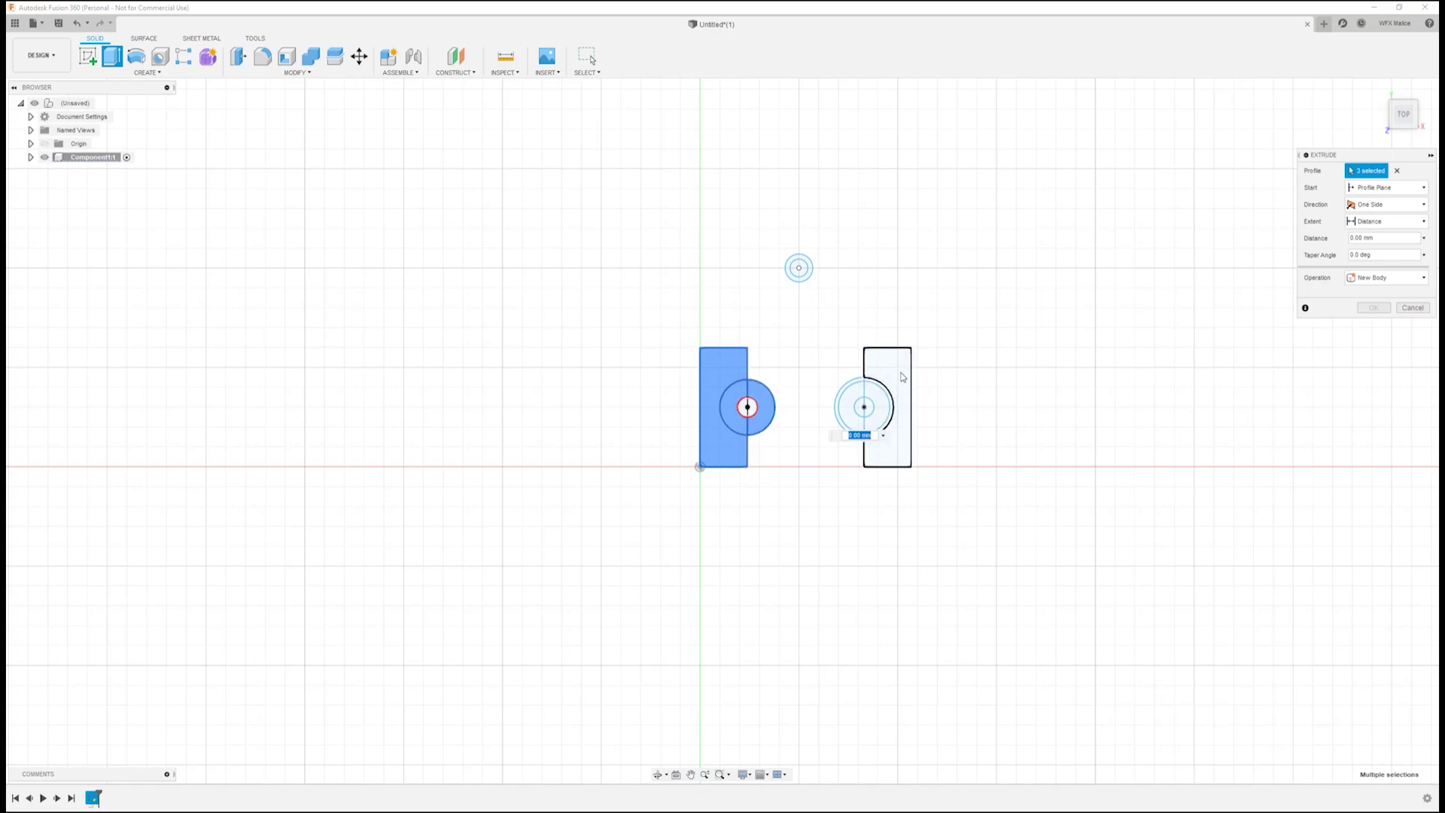
click(900, 374)
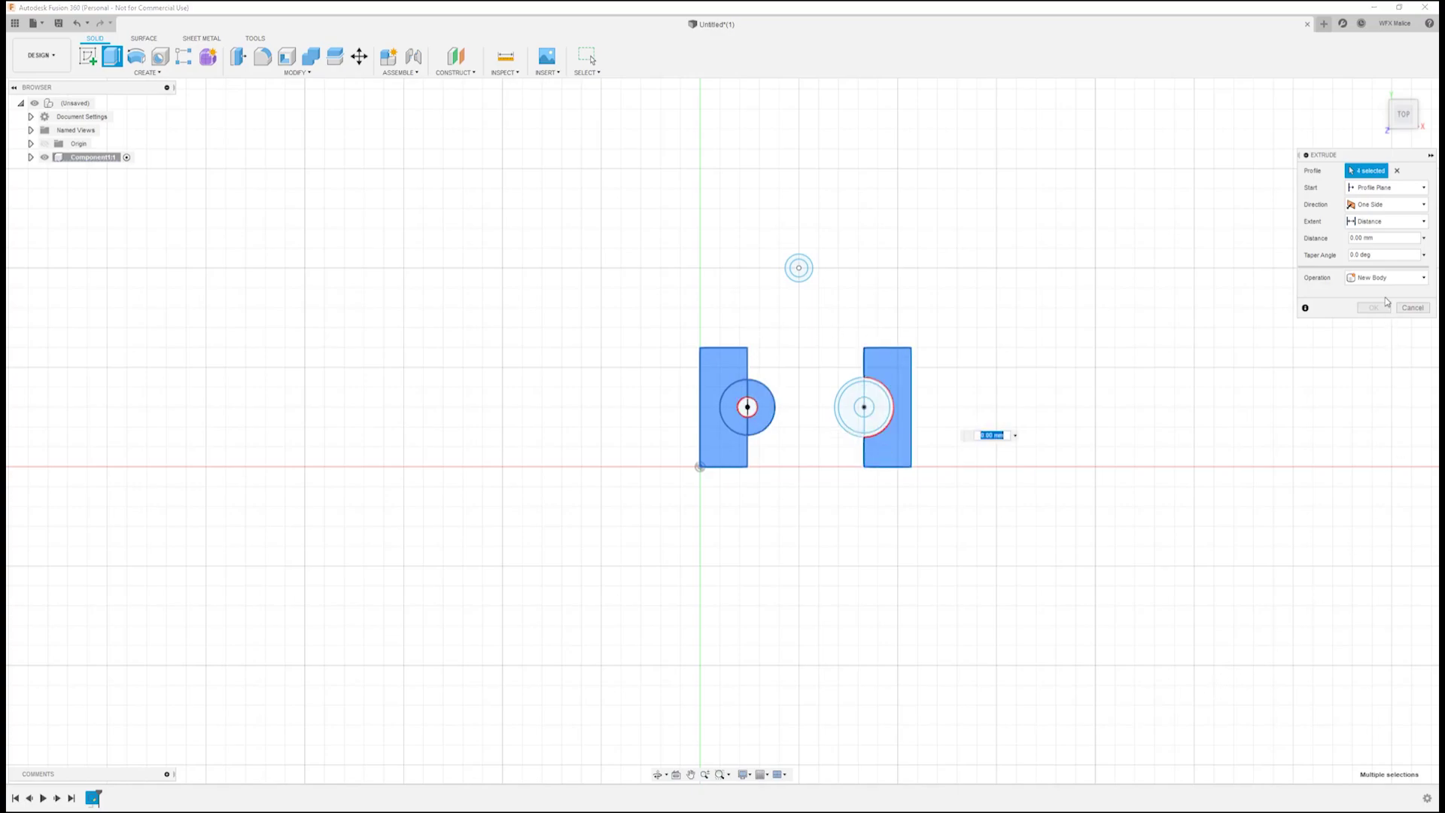
text(40)
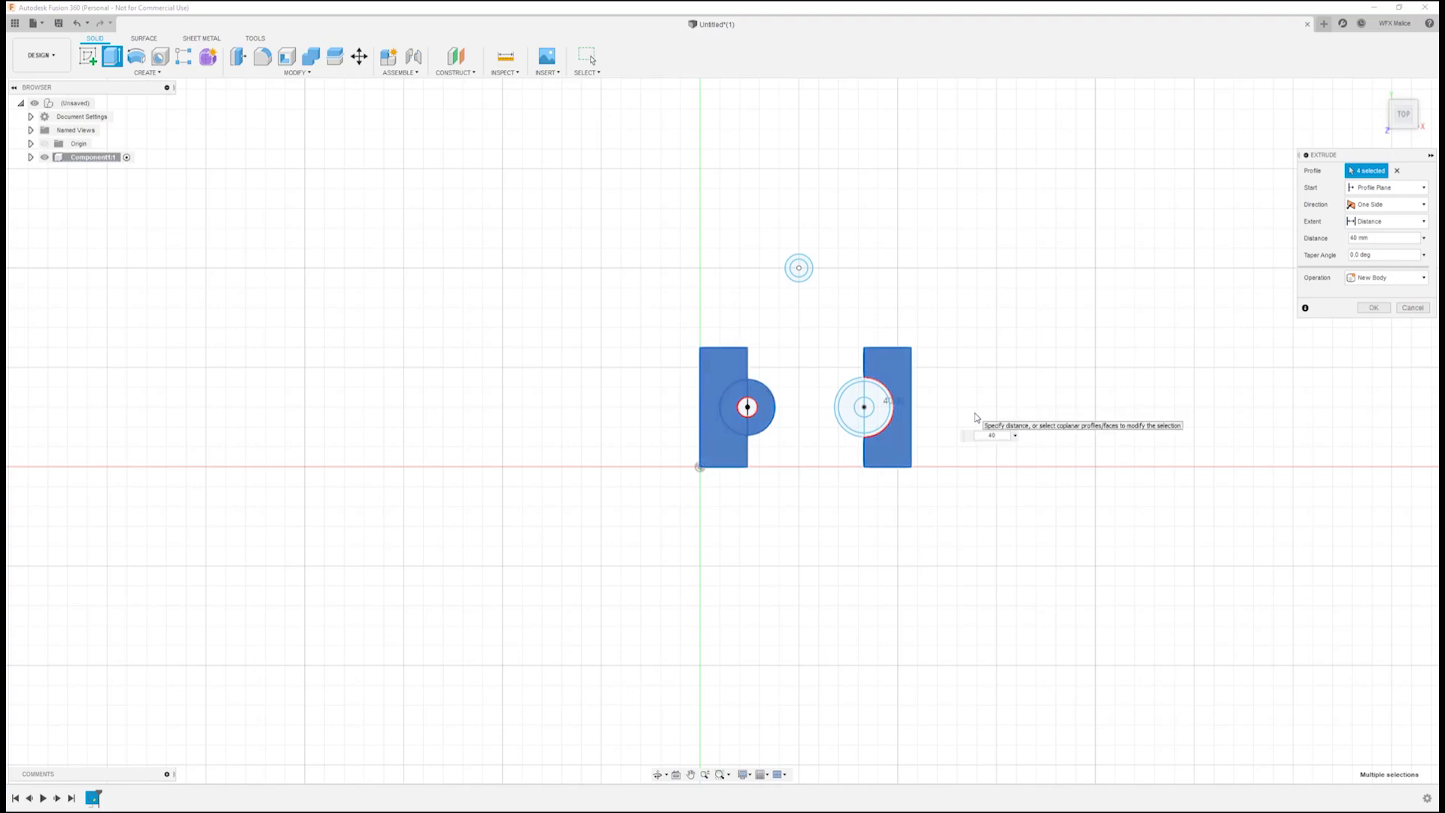
key(Return)
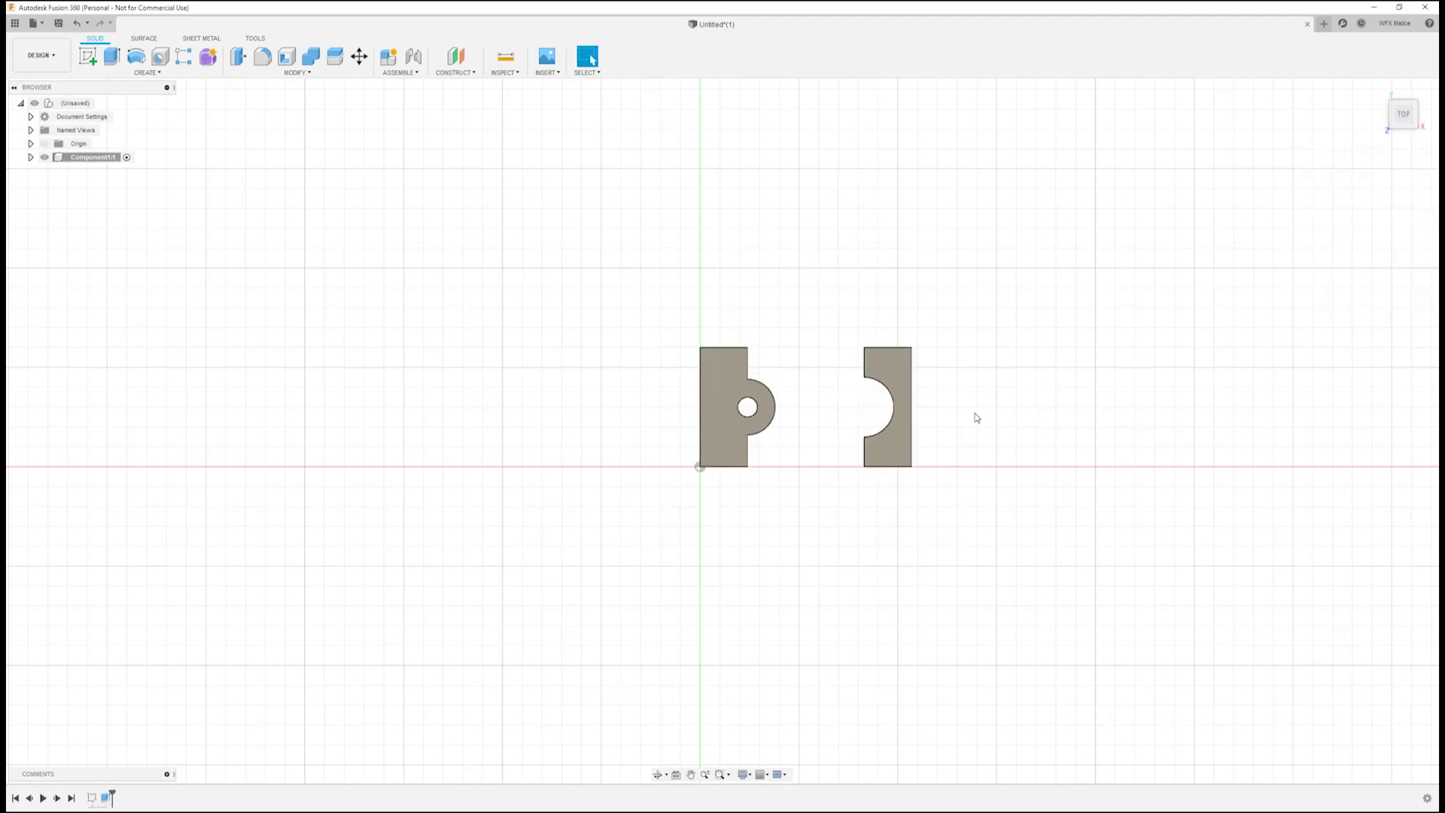
Show the sketch again and extrude the second leaf's barrel ring, with its link to the leaf, 15 mm from a 12.5 mm offset plane, joined
click(31, 157)
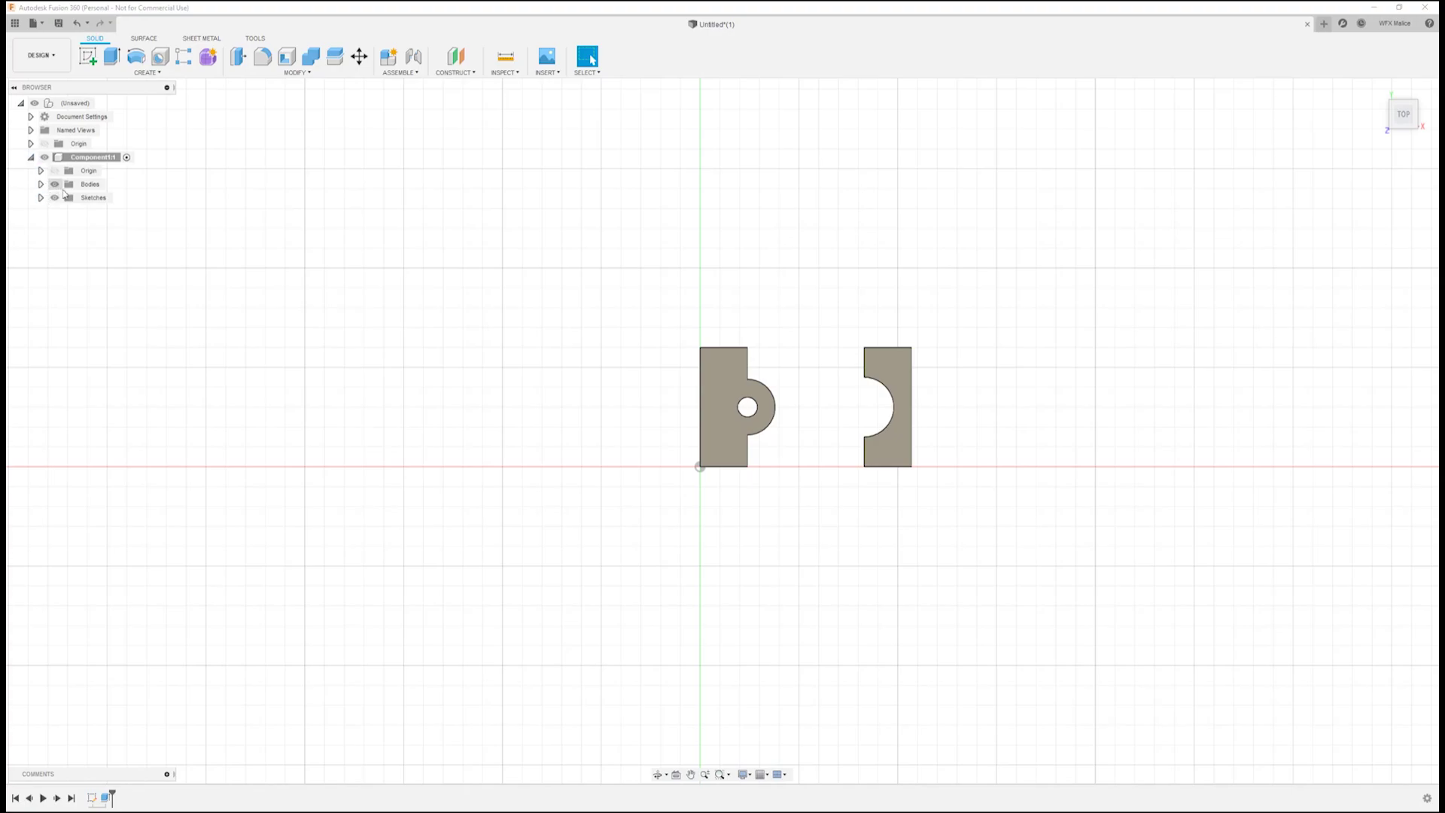
click(41, 198)
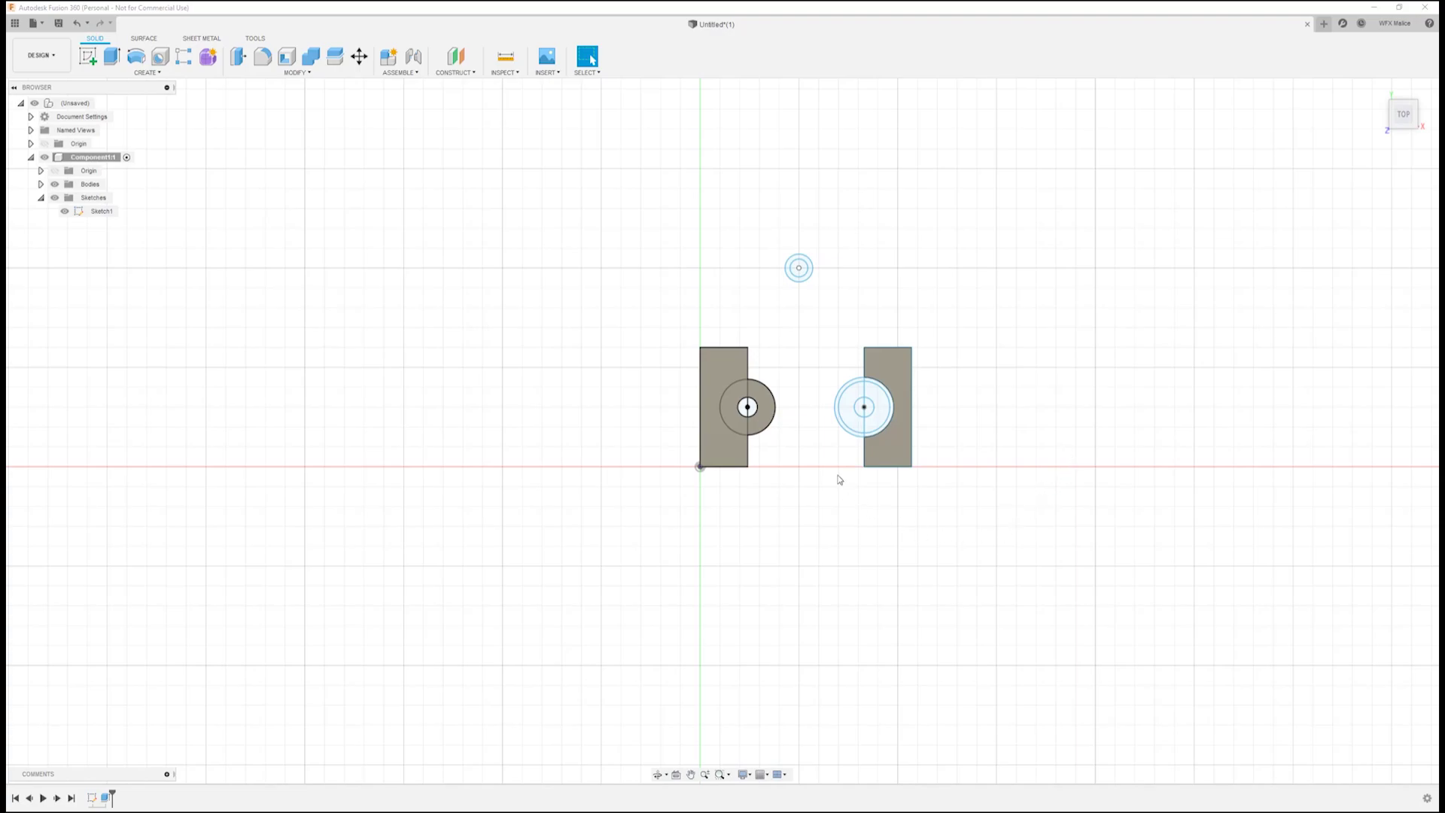
click(112, 55)
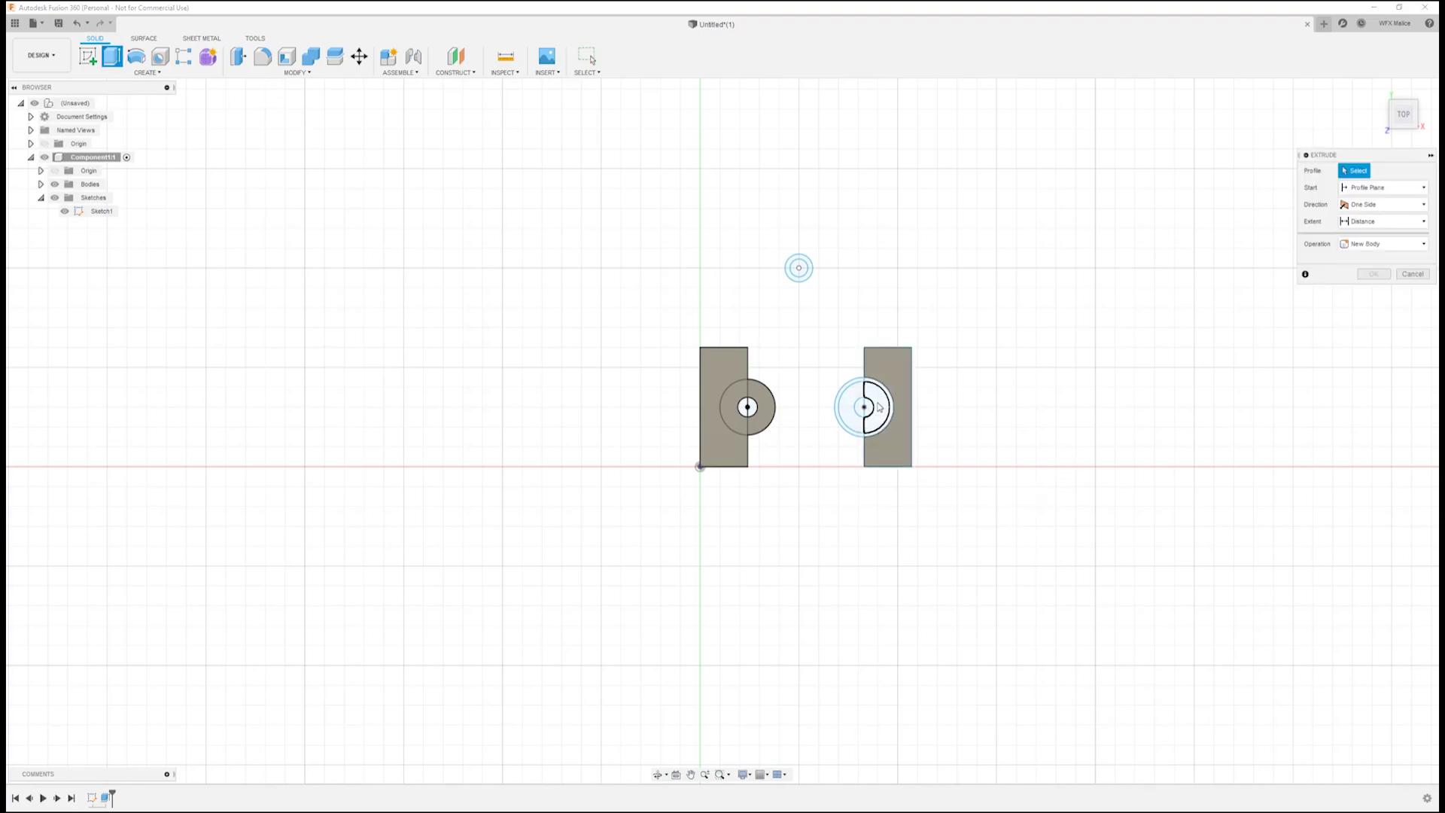
click(853, 407)
click(880, 398)
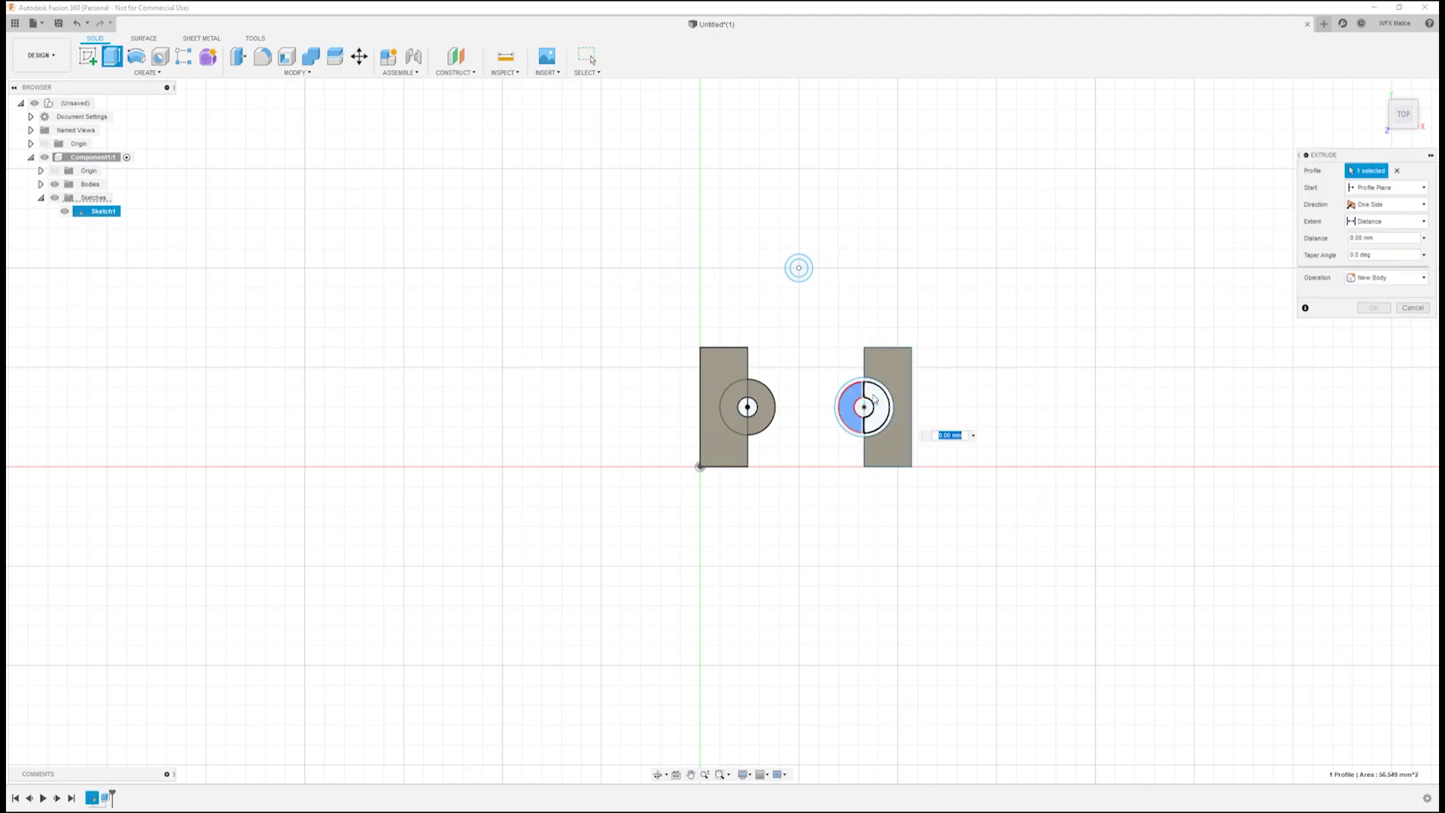
click(869, 395)
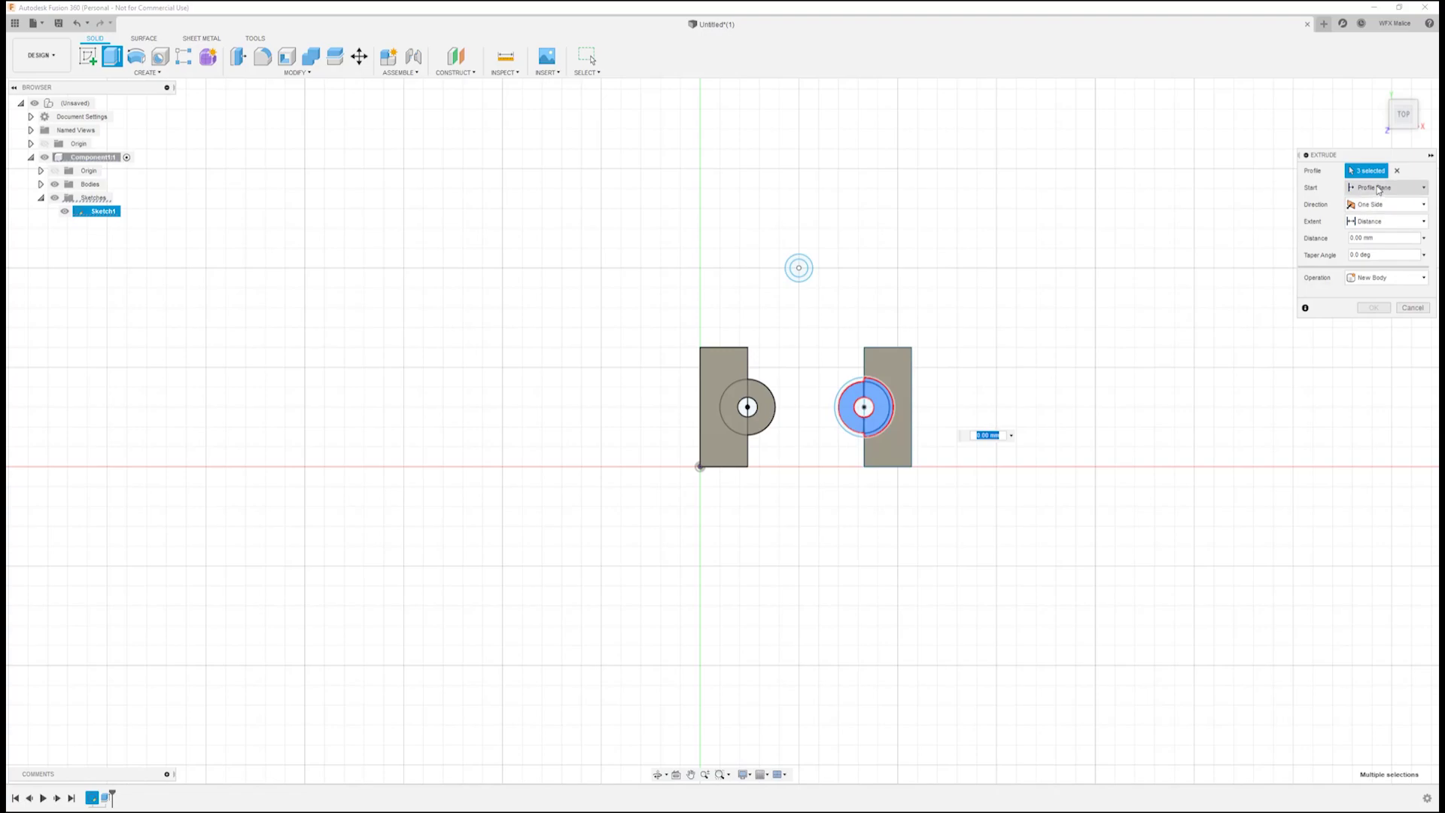
click(1370, 187)
click(1363, 209)
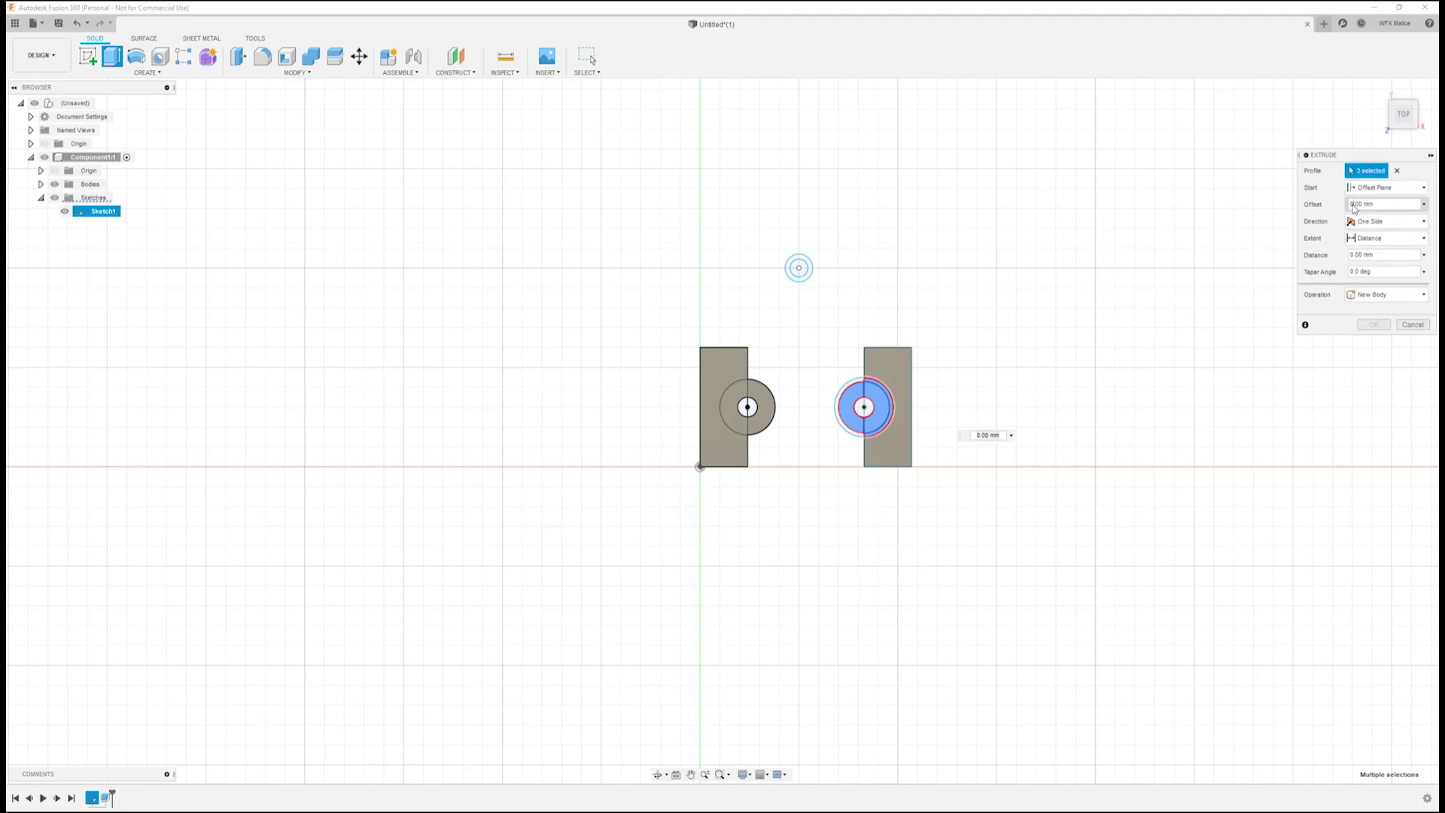
click(1352, 203)
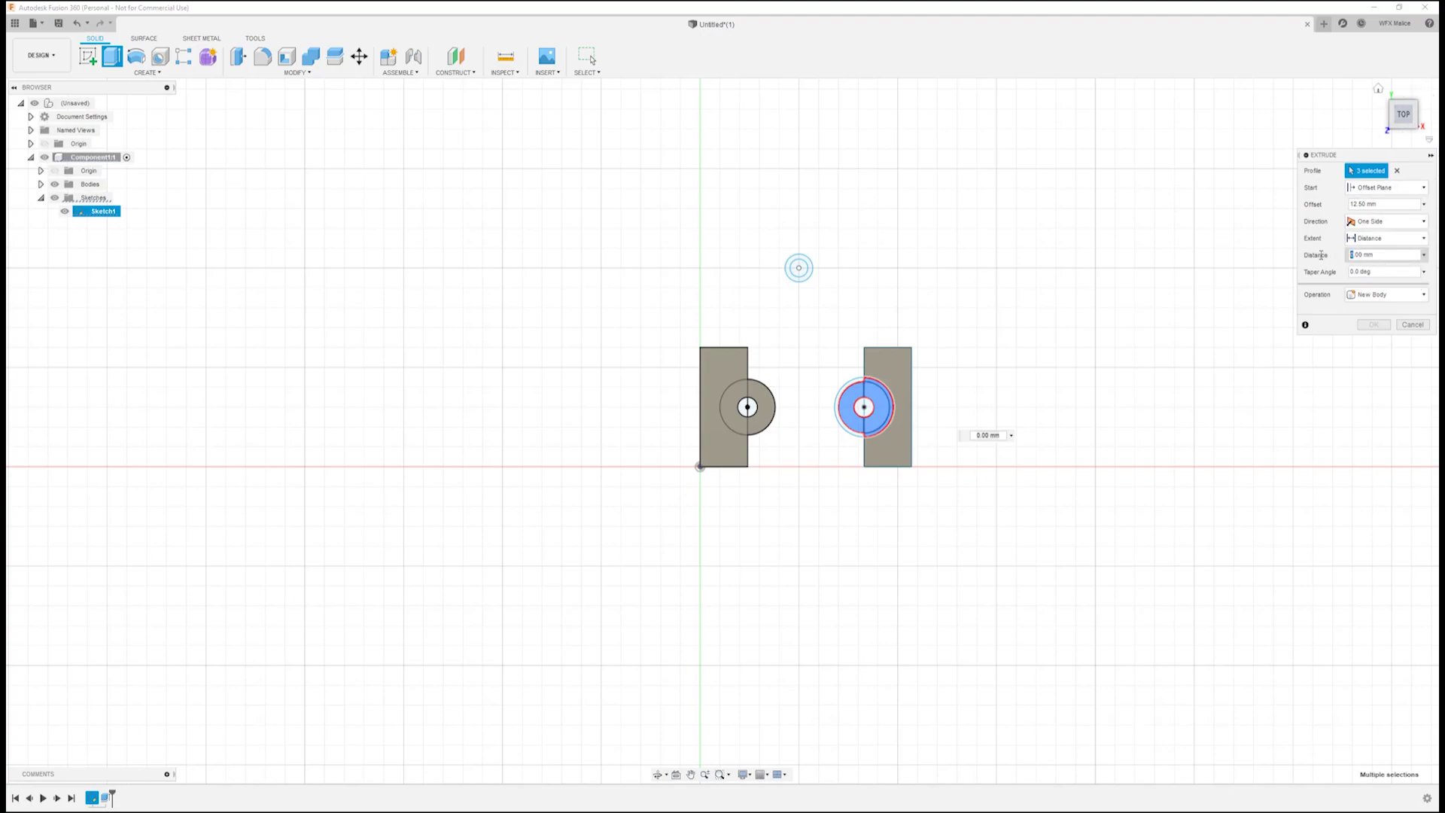
drag(1352, 256, 1314, 254)
text(15)
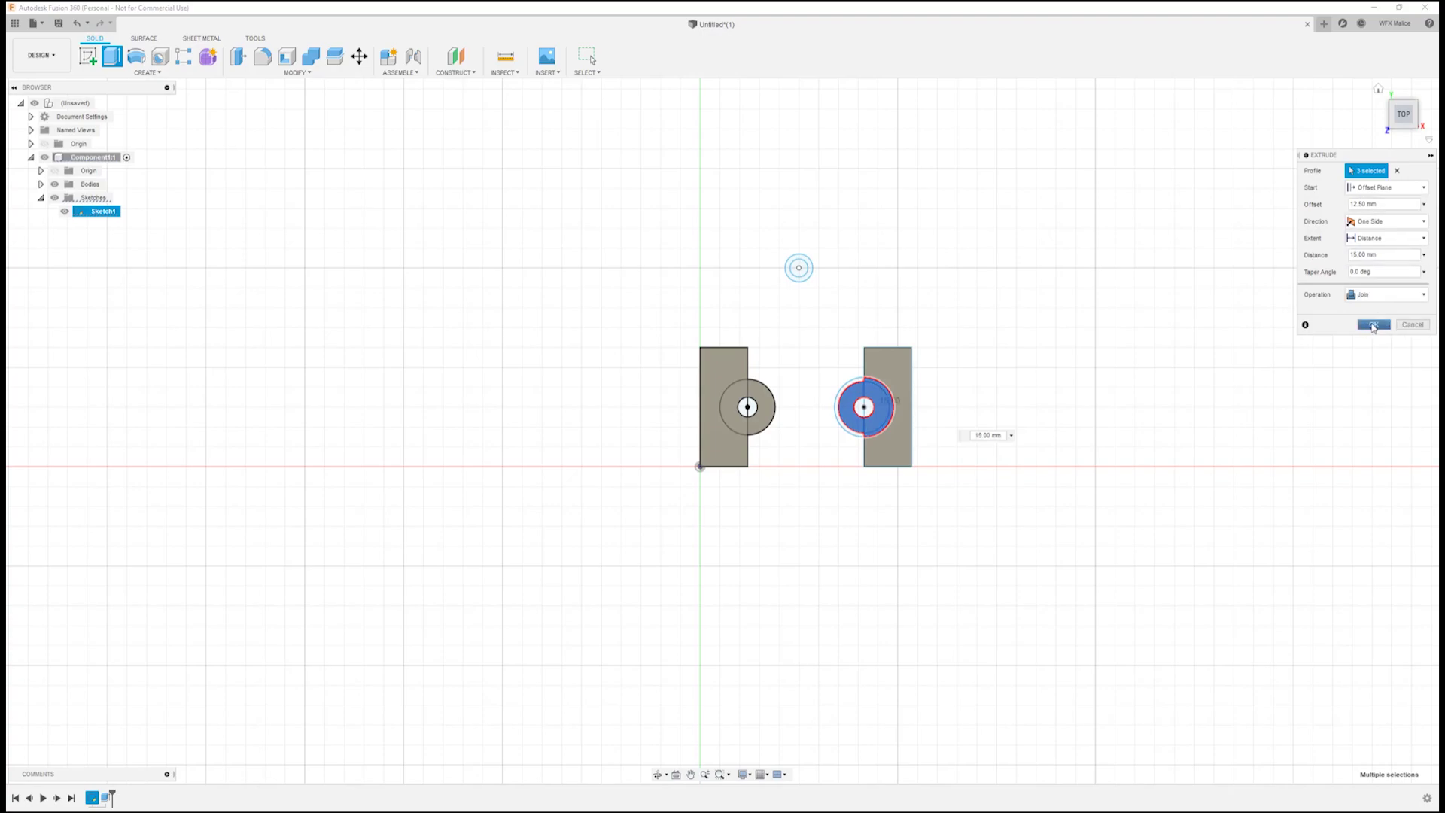
click(1372, 326)
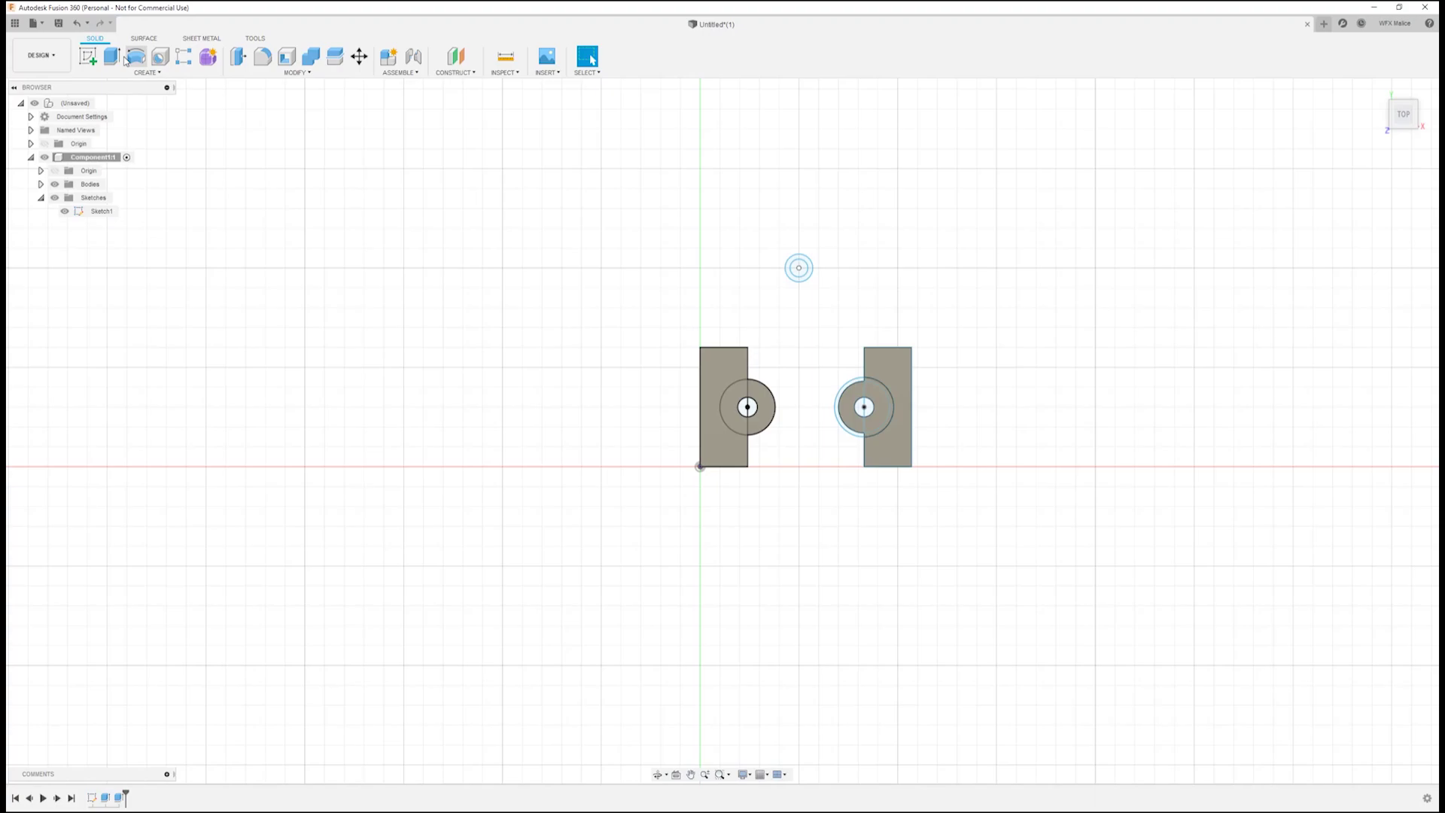
Cut a gap in the first leaf's barrel by extruding its ring profiles 16 mm from a 12 mm offset plane
click(112, 56)
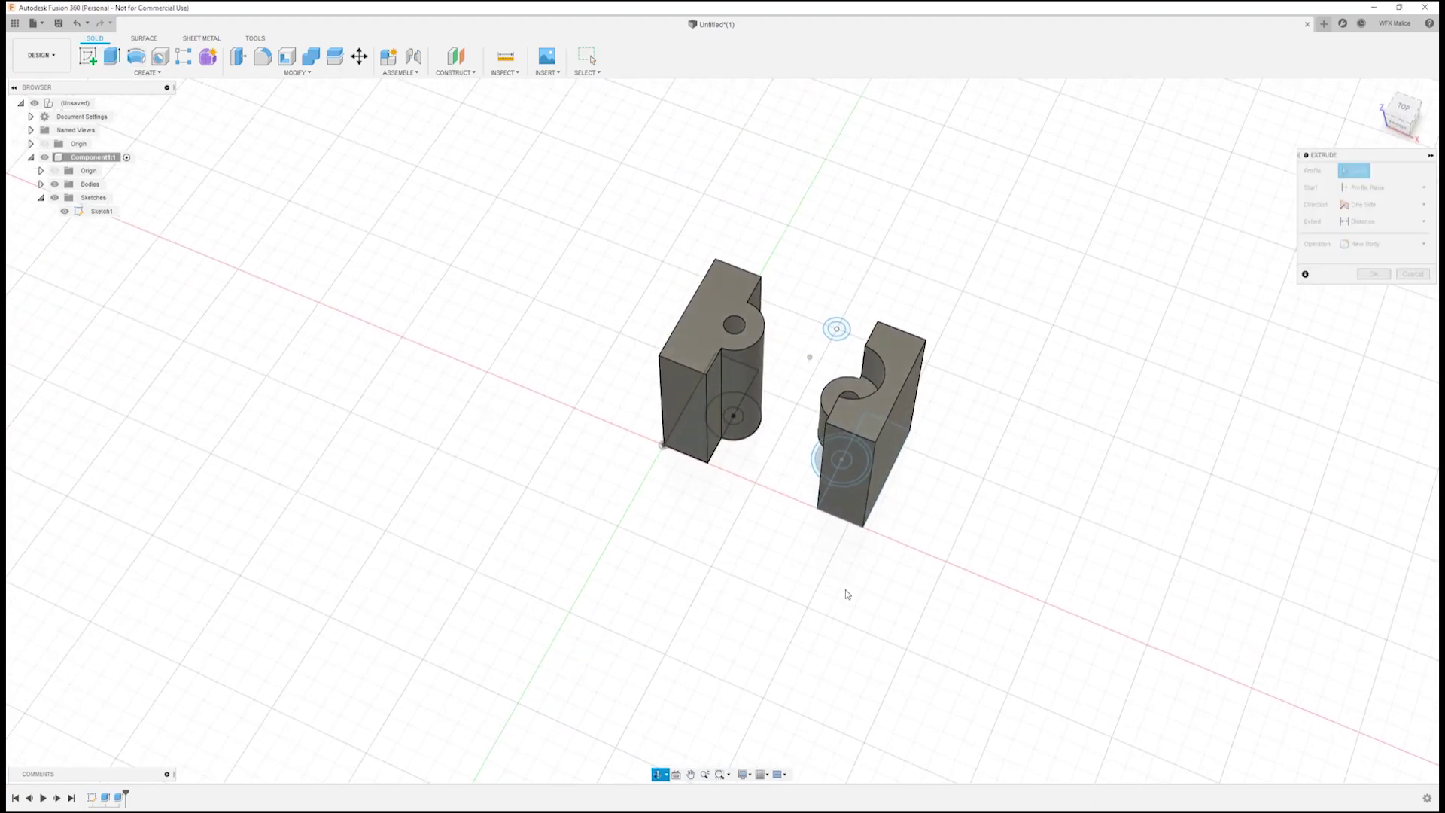
click(738, 437)
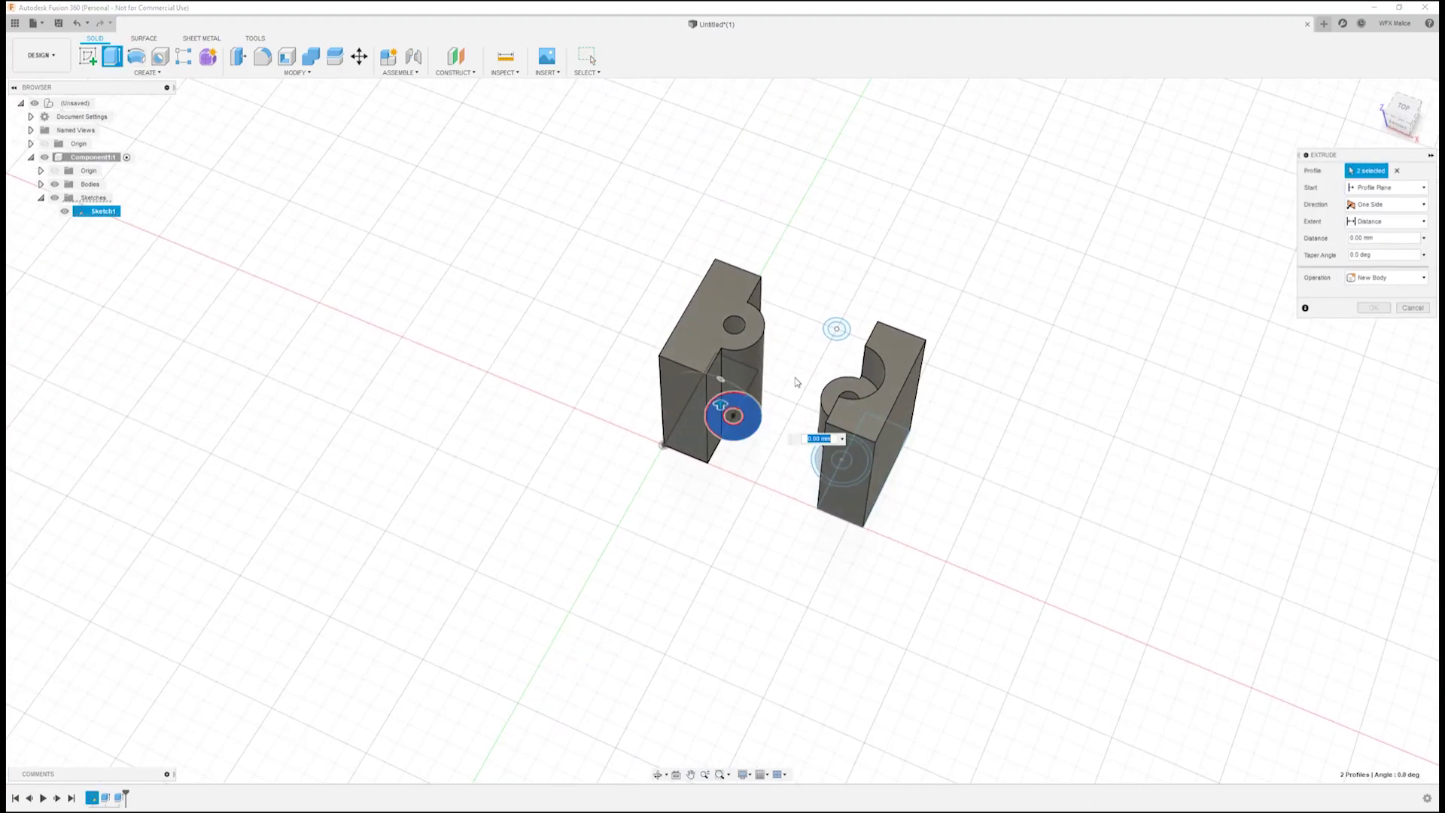
click(1354, 238)
click(1384, 187)
click(1365, 211)
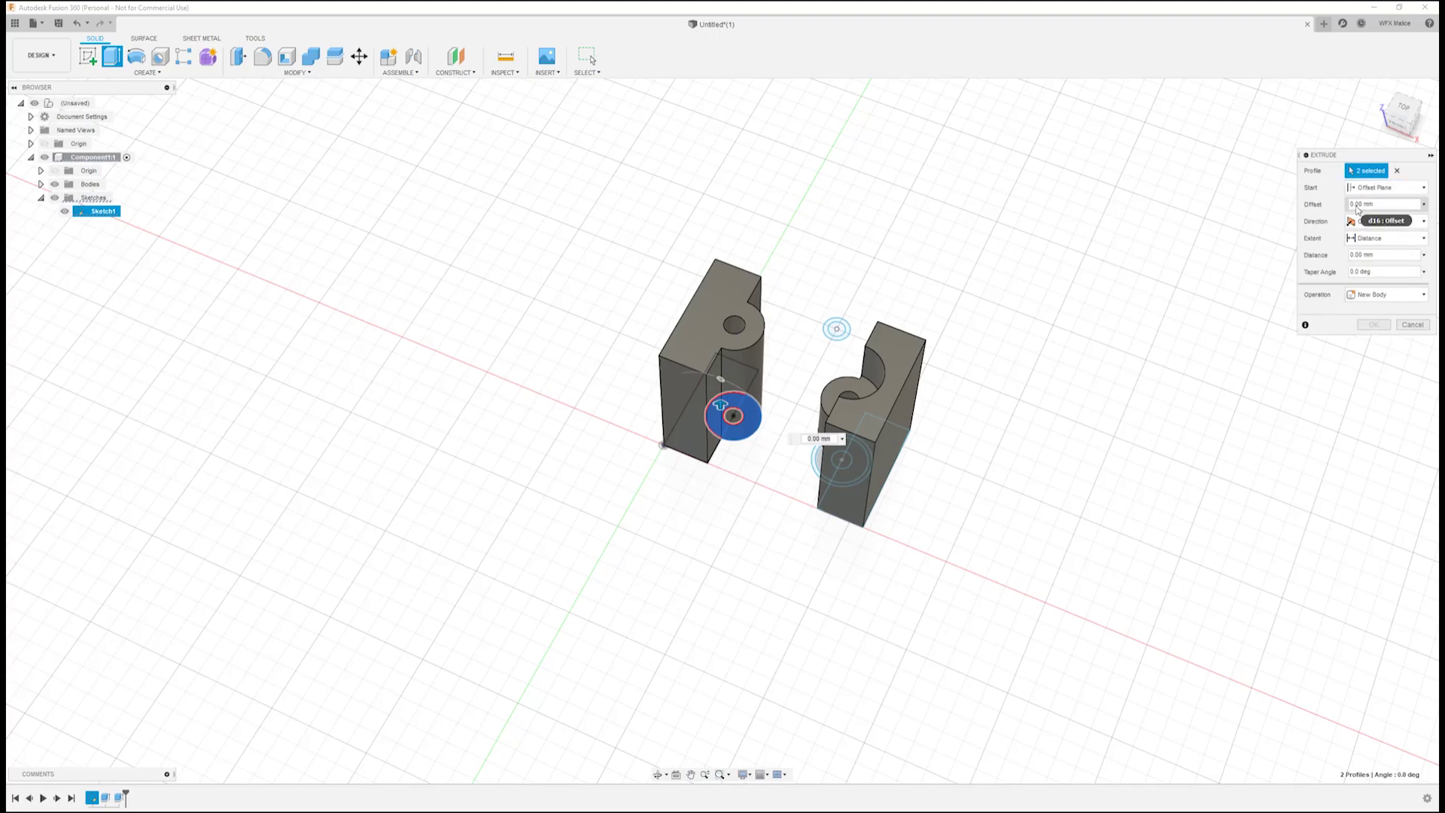
click(1354, 204)
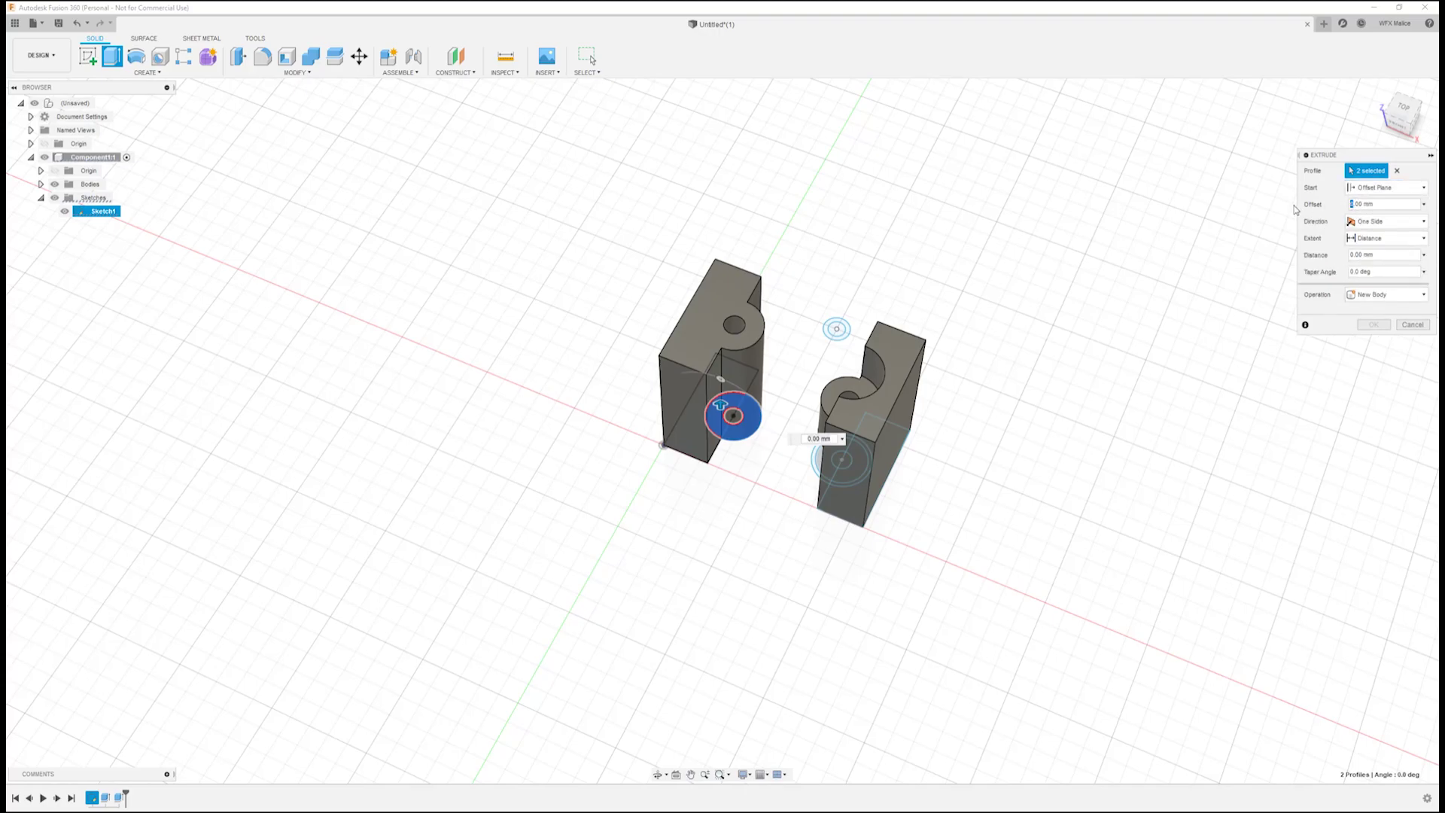
text(12)
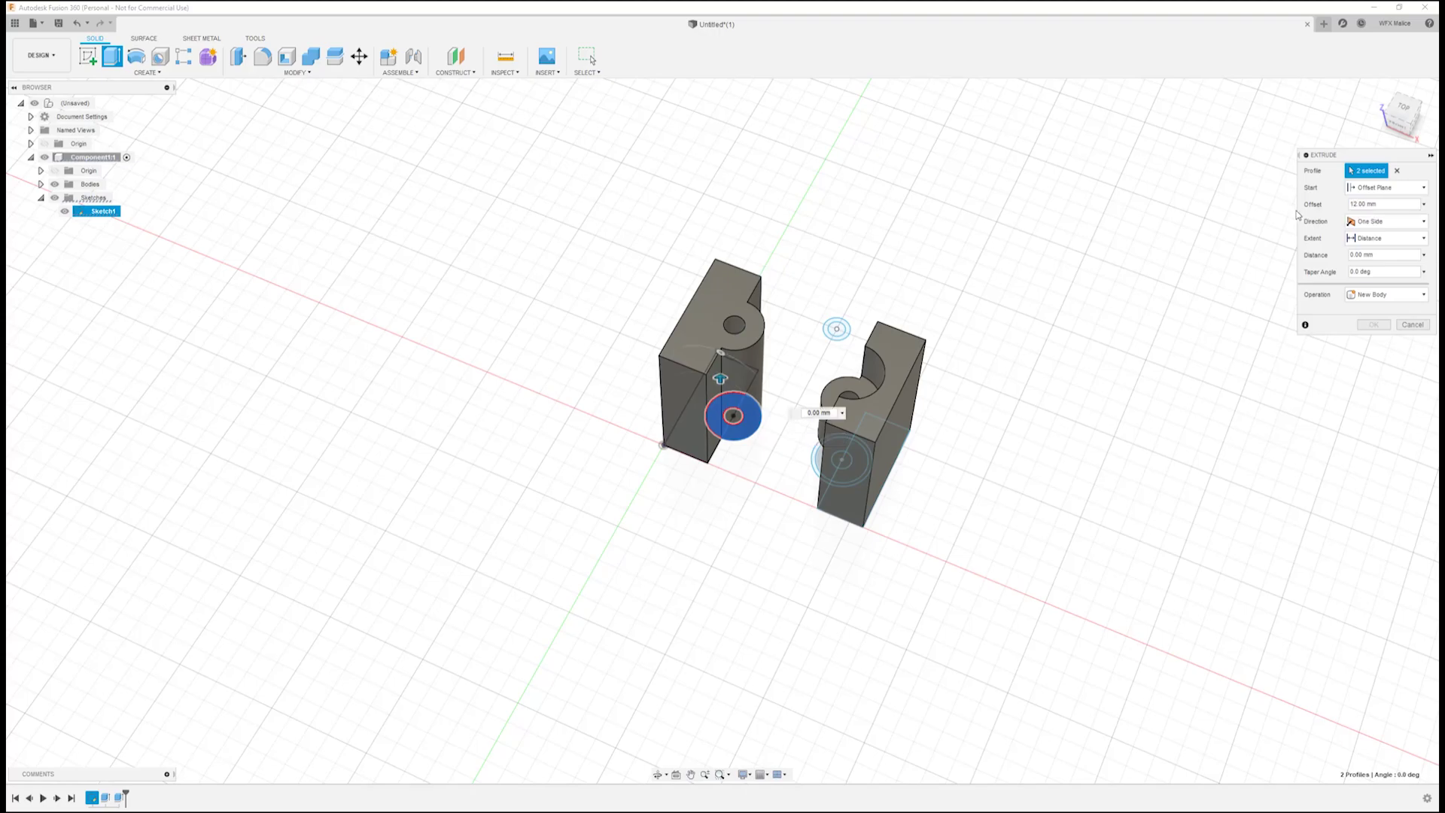
click(1352, 254)
text(16)
key(Return)
click(1372, 340)
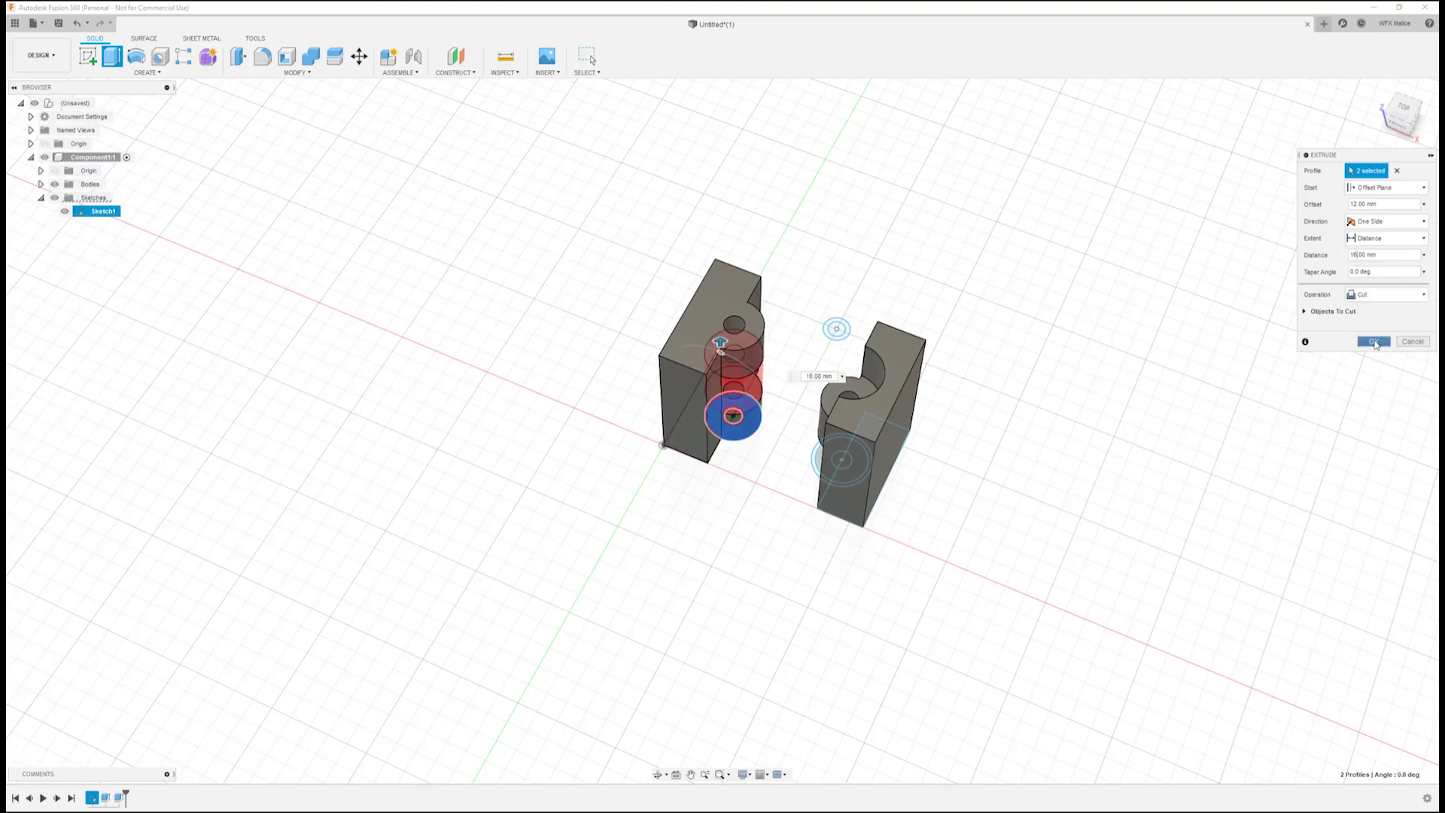
Hide the second leaf's body and examine the gap cut into the first leaf's barrel
shift+middle_drag(1022, 464, 645, 428)
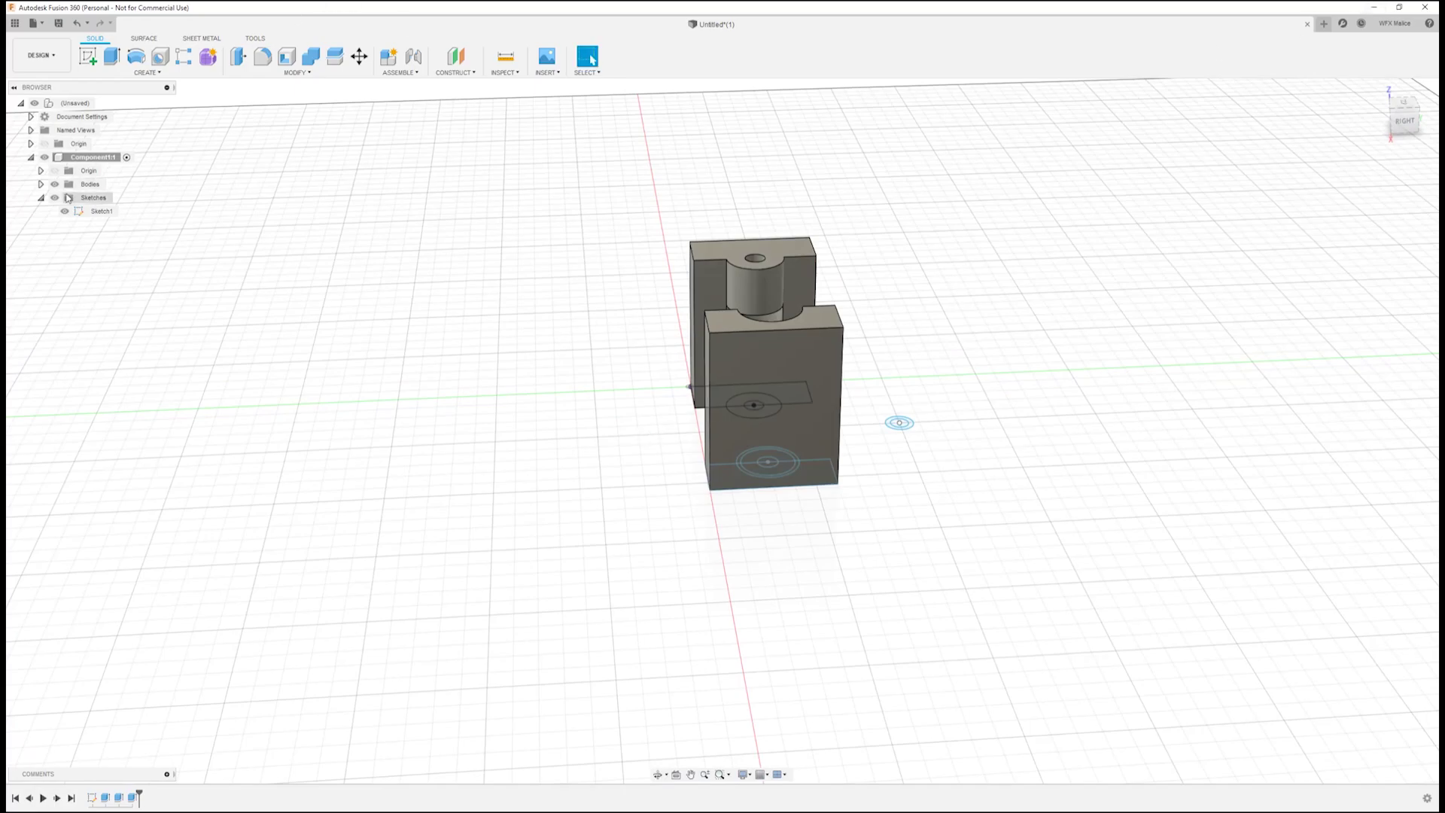
click(40, 183)
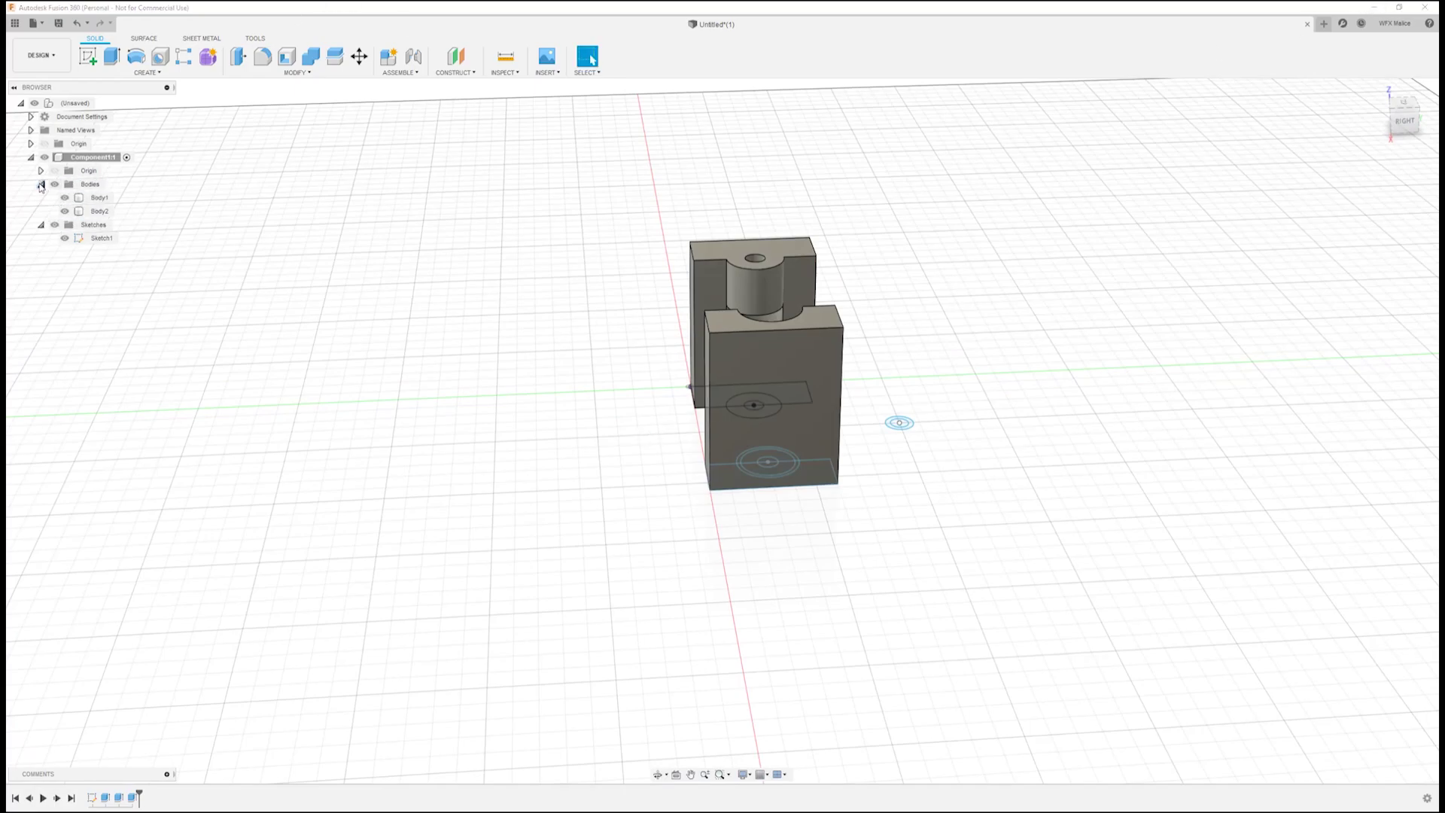
click(65, 211)
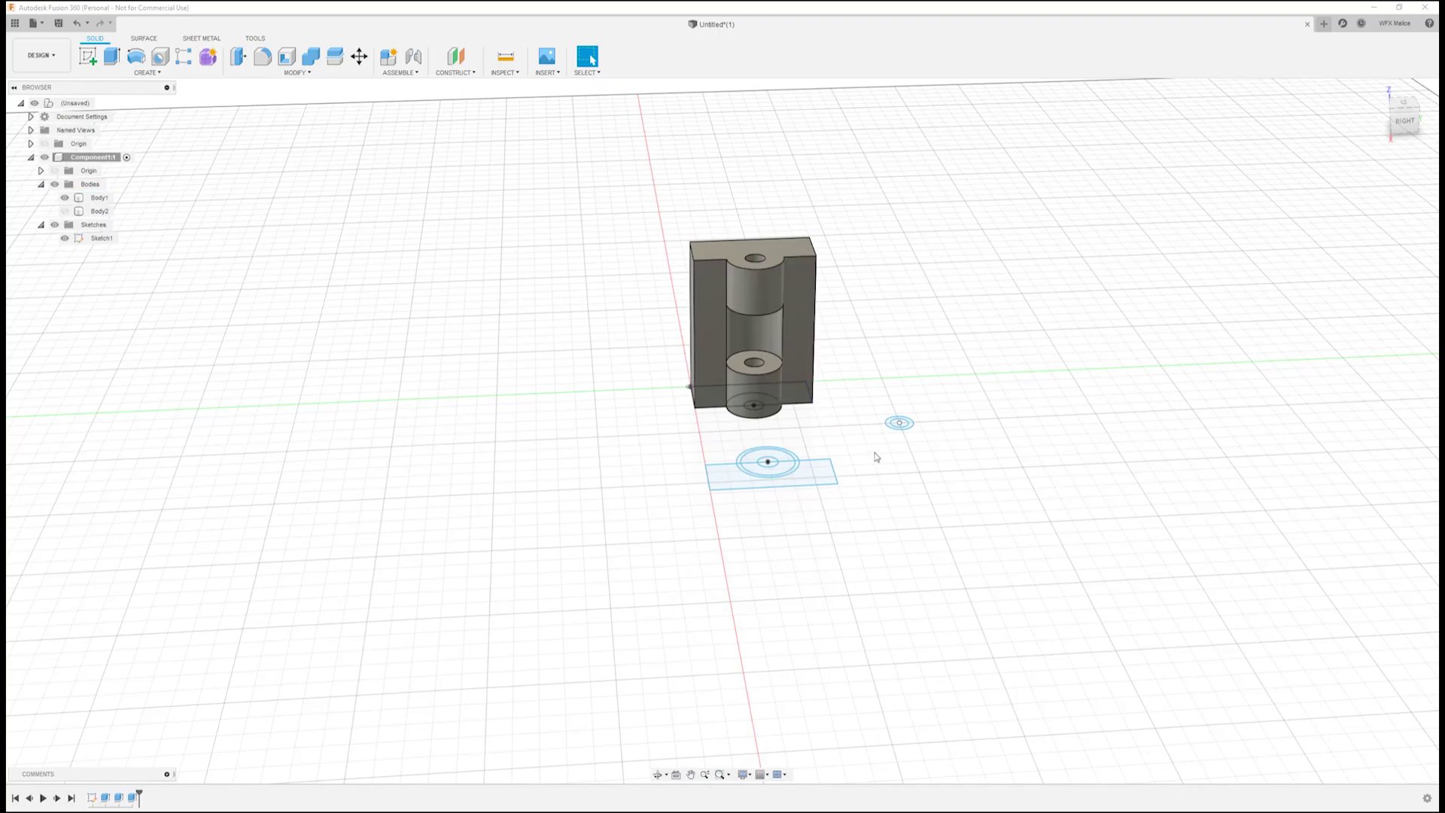
shift+middle_drag(894, 465, 896, 431)
click(778, 341)
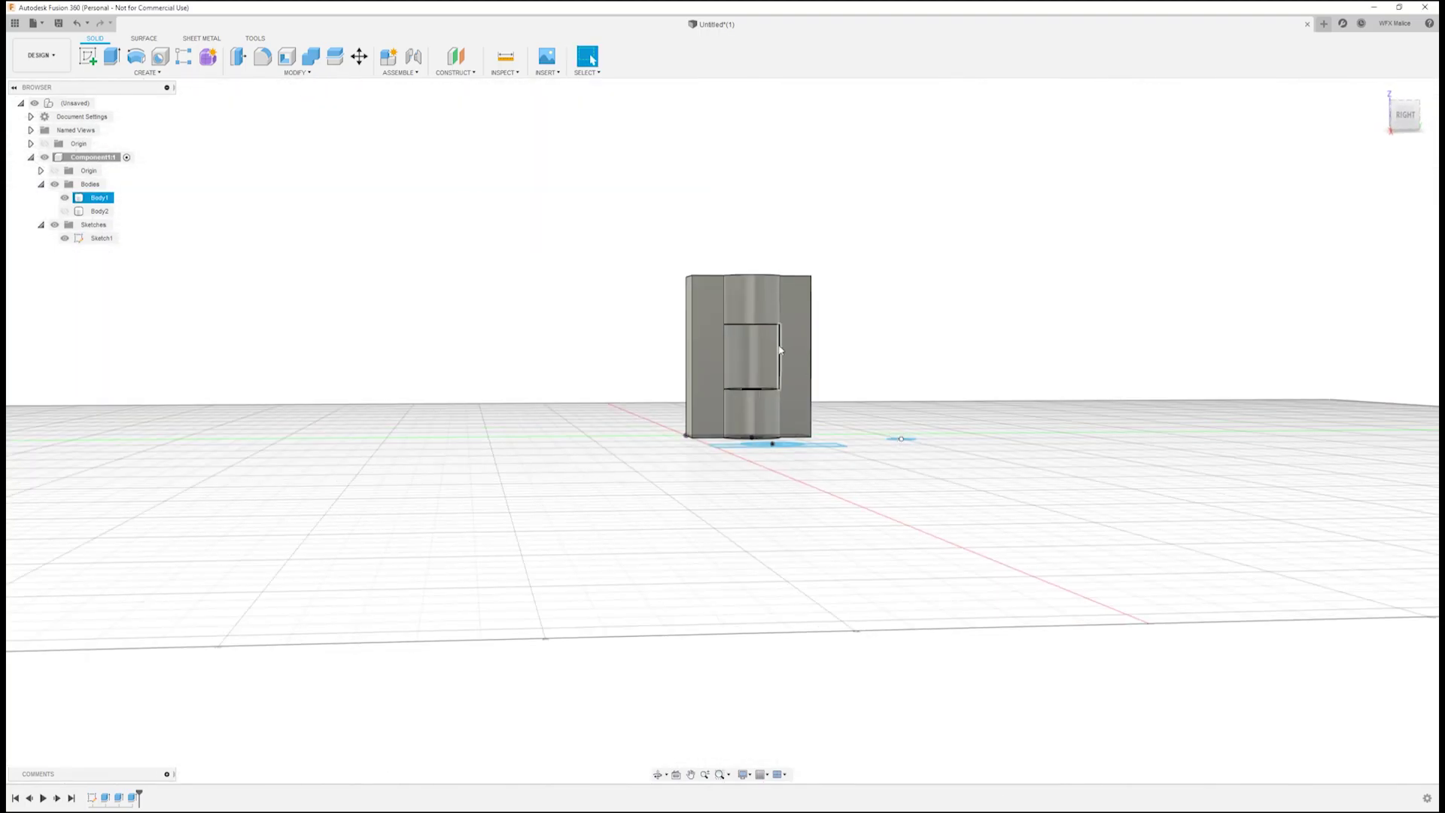
scroll(778, 341, up, 5)
shift+middle_drag(816, 381, 755, 313)
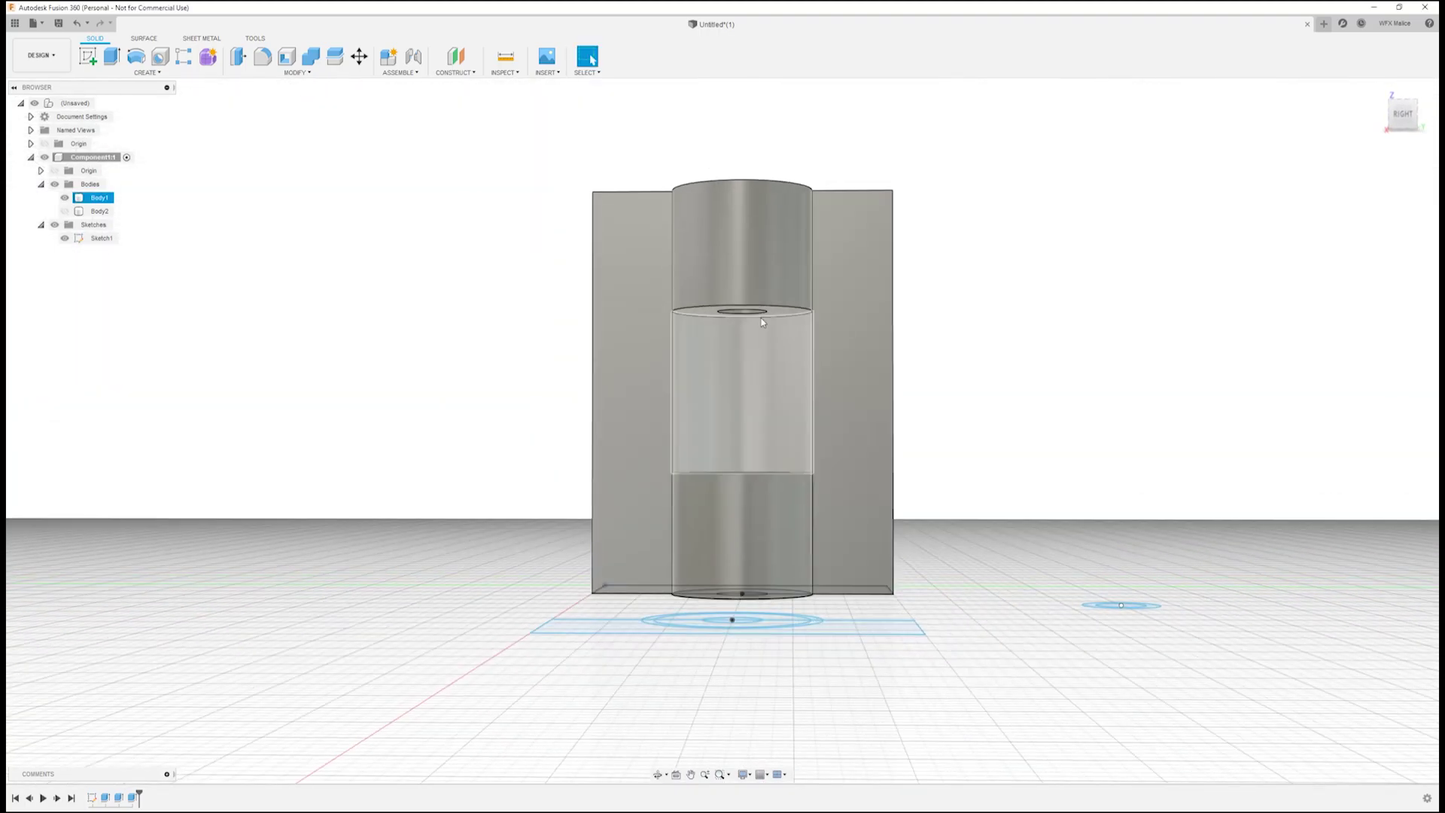
key(Escape)
Start a sketch on the first leaf's barrel-gap face and draw a vertical construction line between the midpoints of the gap's upper and lower edges
click(88, 56)
click(755, 401)
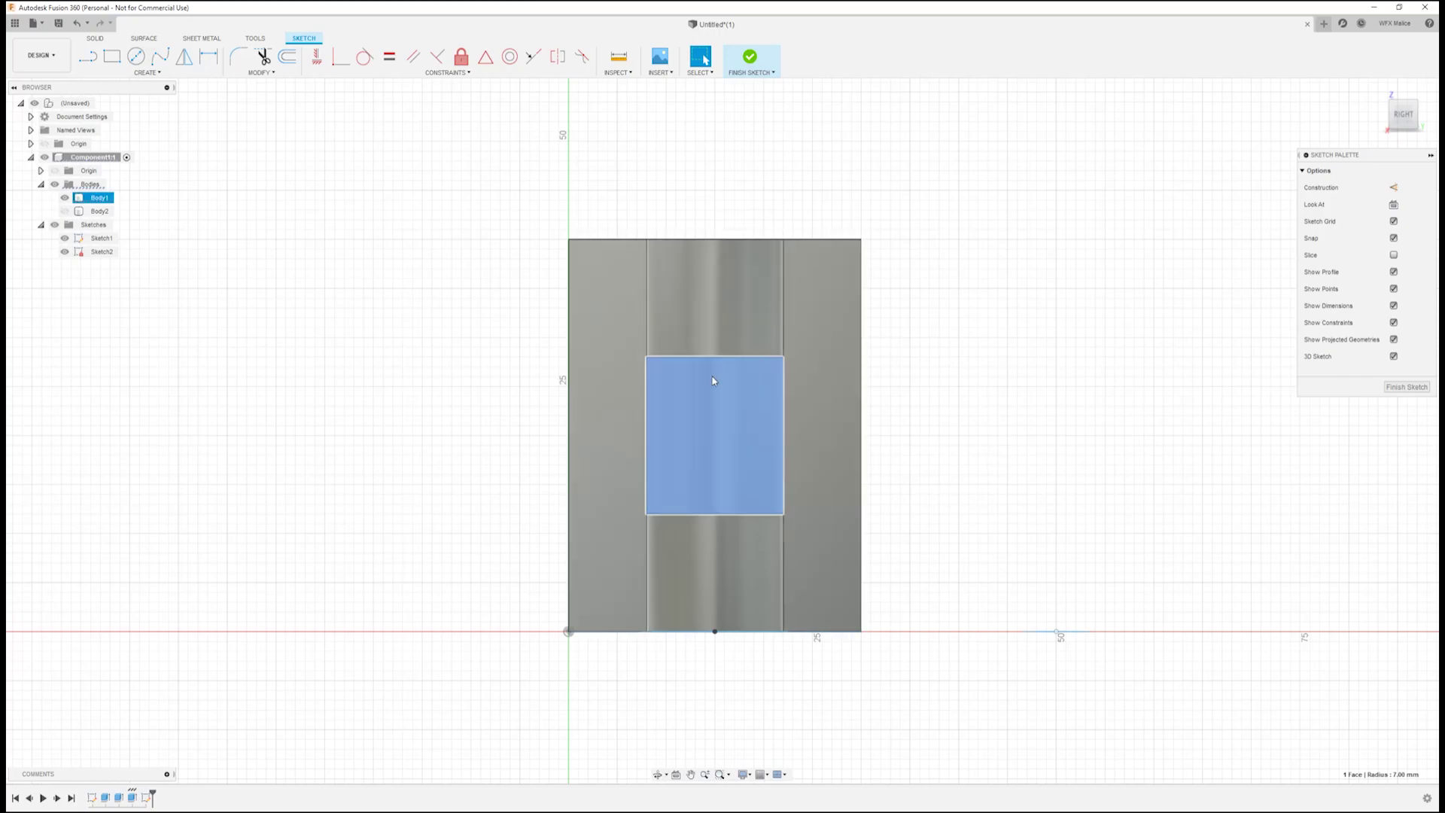
click(93, 60)
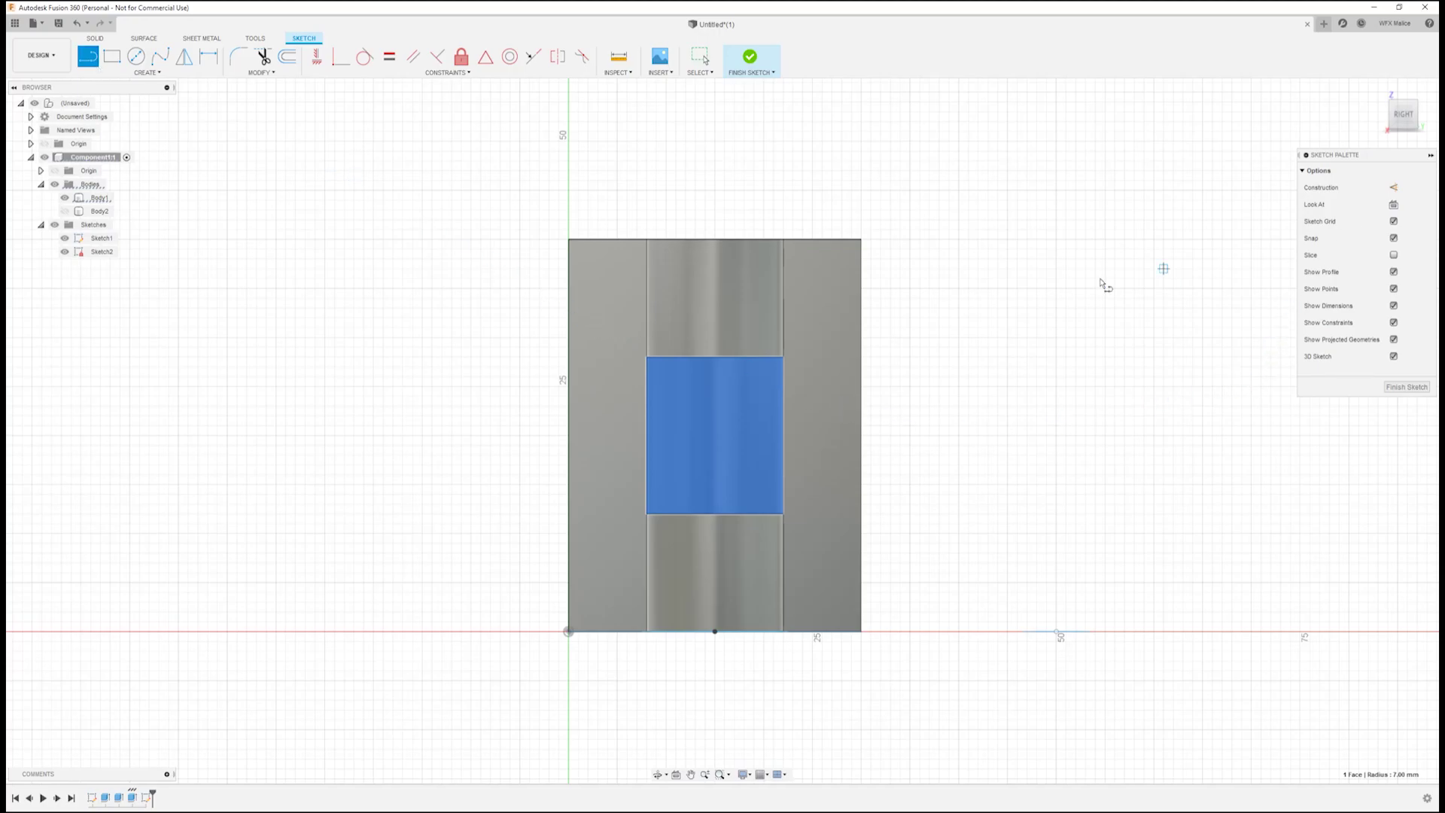
click(1393, 187)
scroll(723, 371, up, 2)
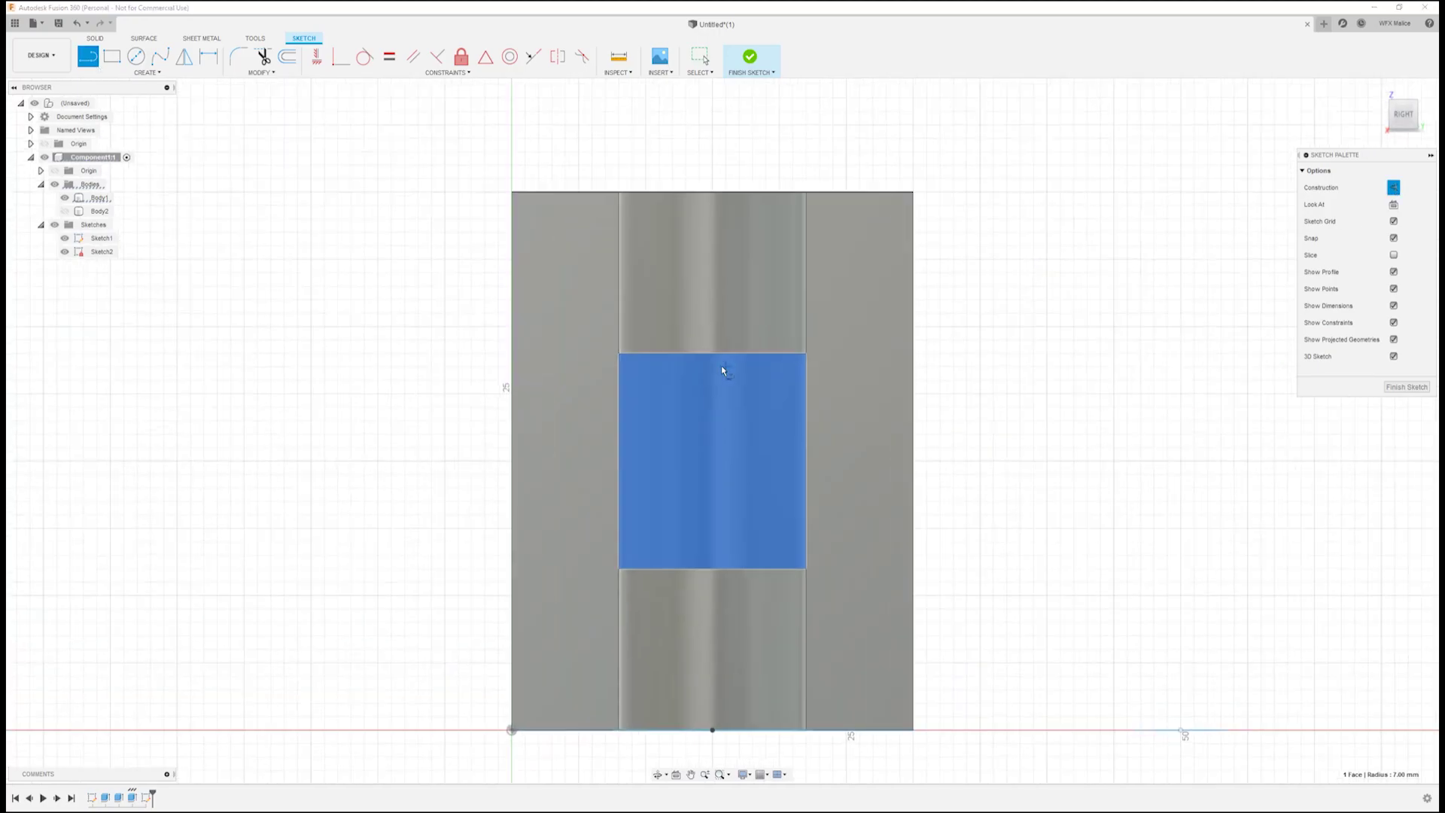
scroll(723, 370, up, 2)
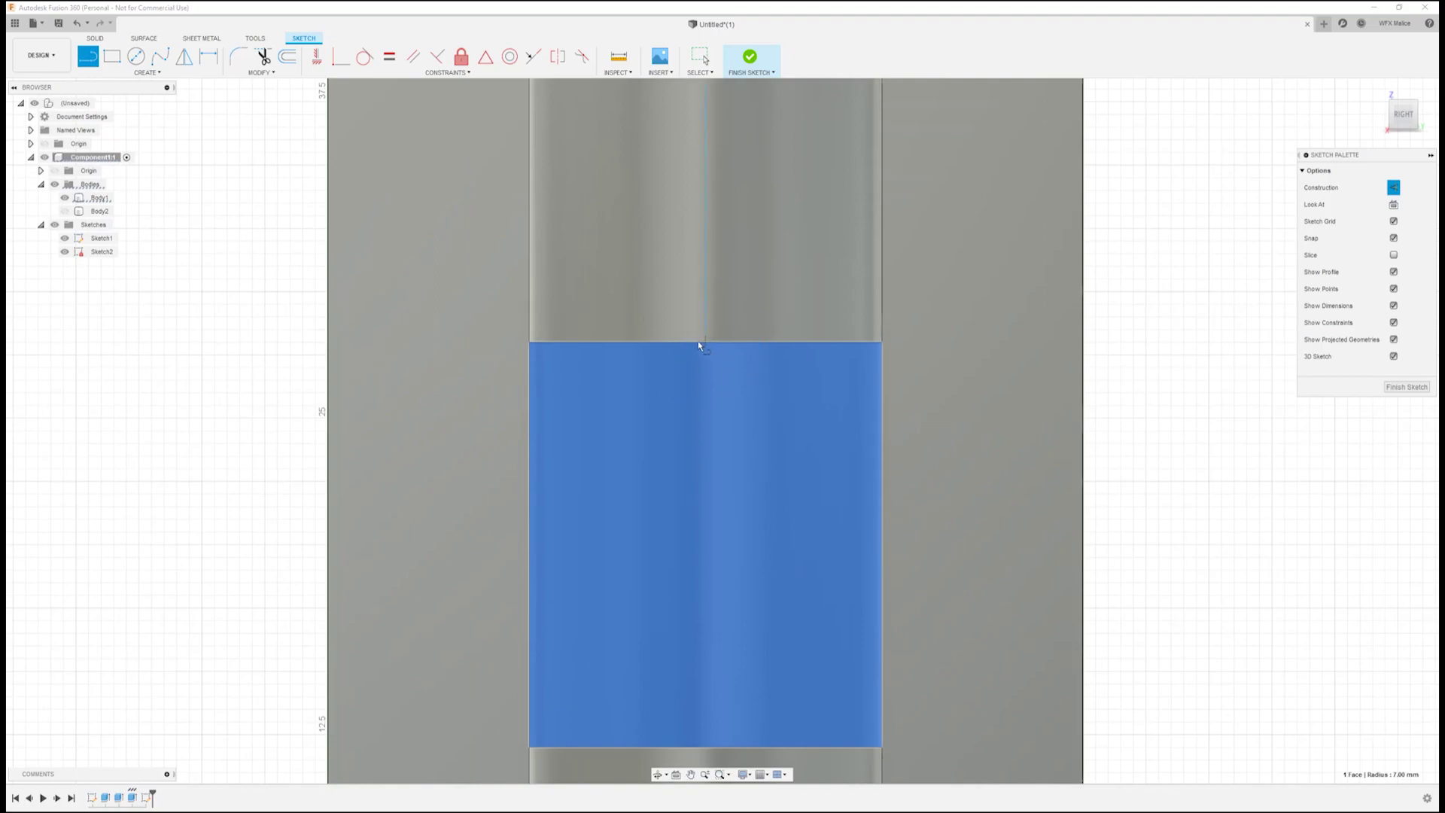
scroll(706, 329, down, 3)
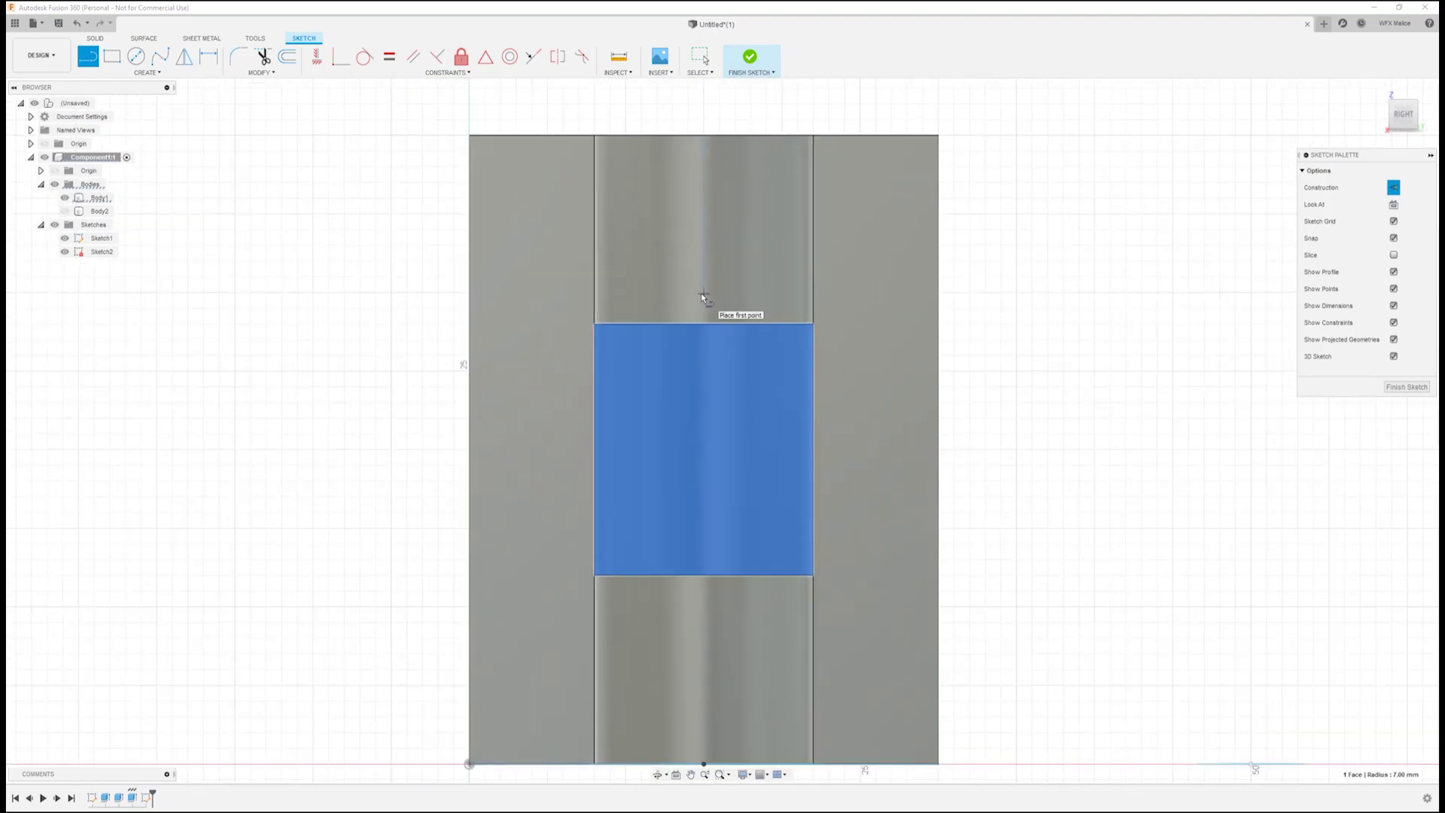
click(701, 140)
scroll(706, 326, up, 5)
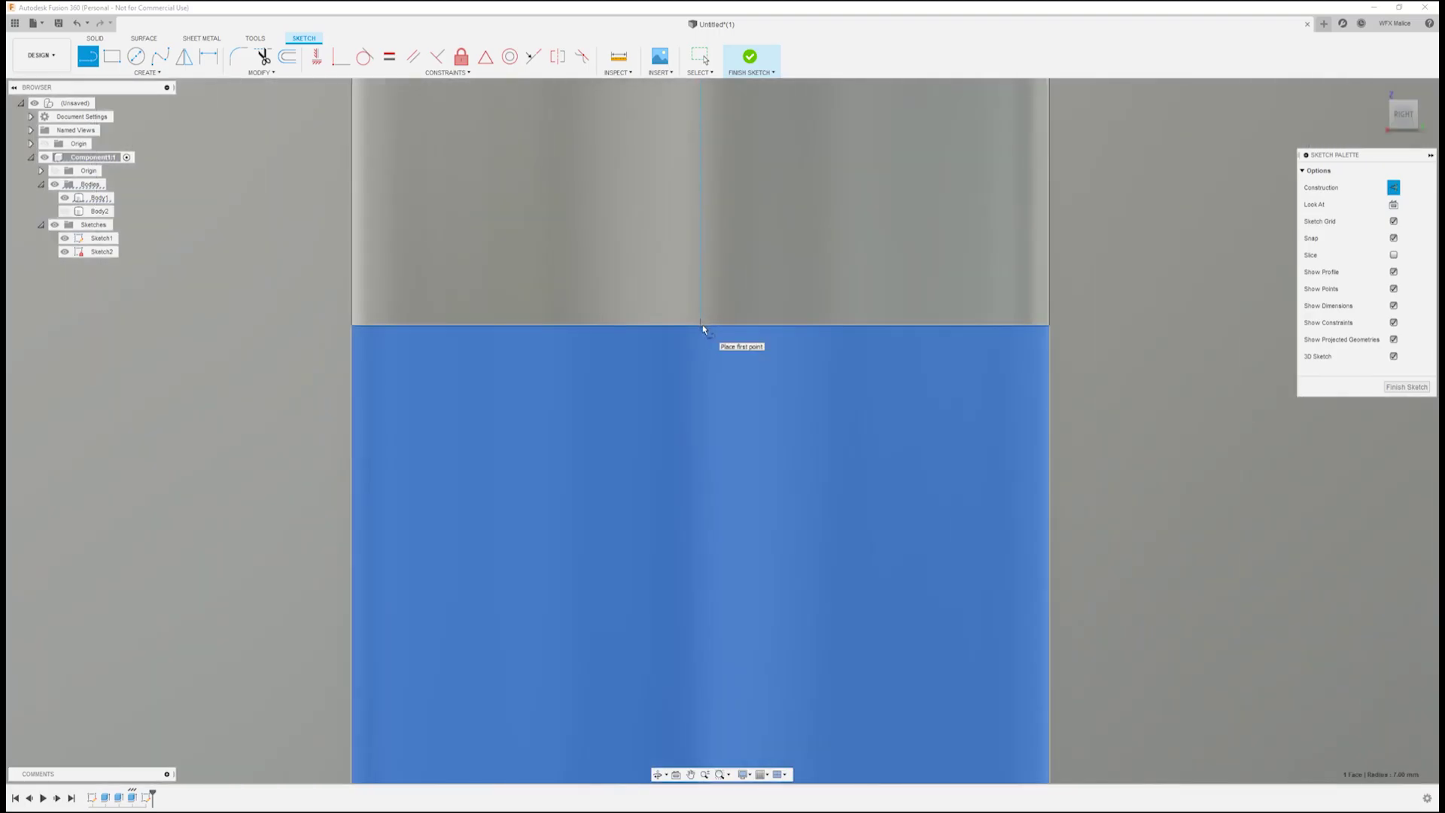
click(701, 325)
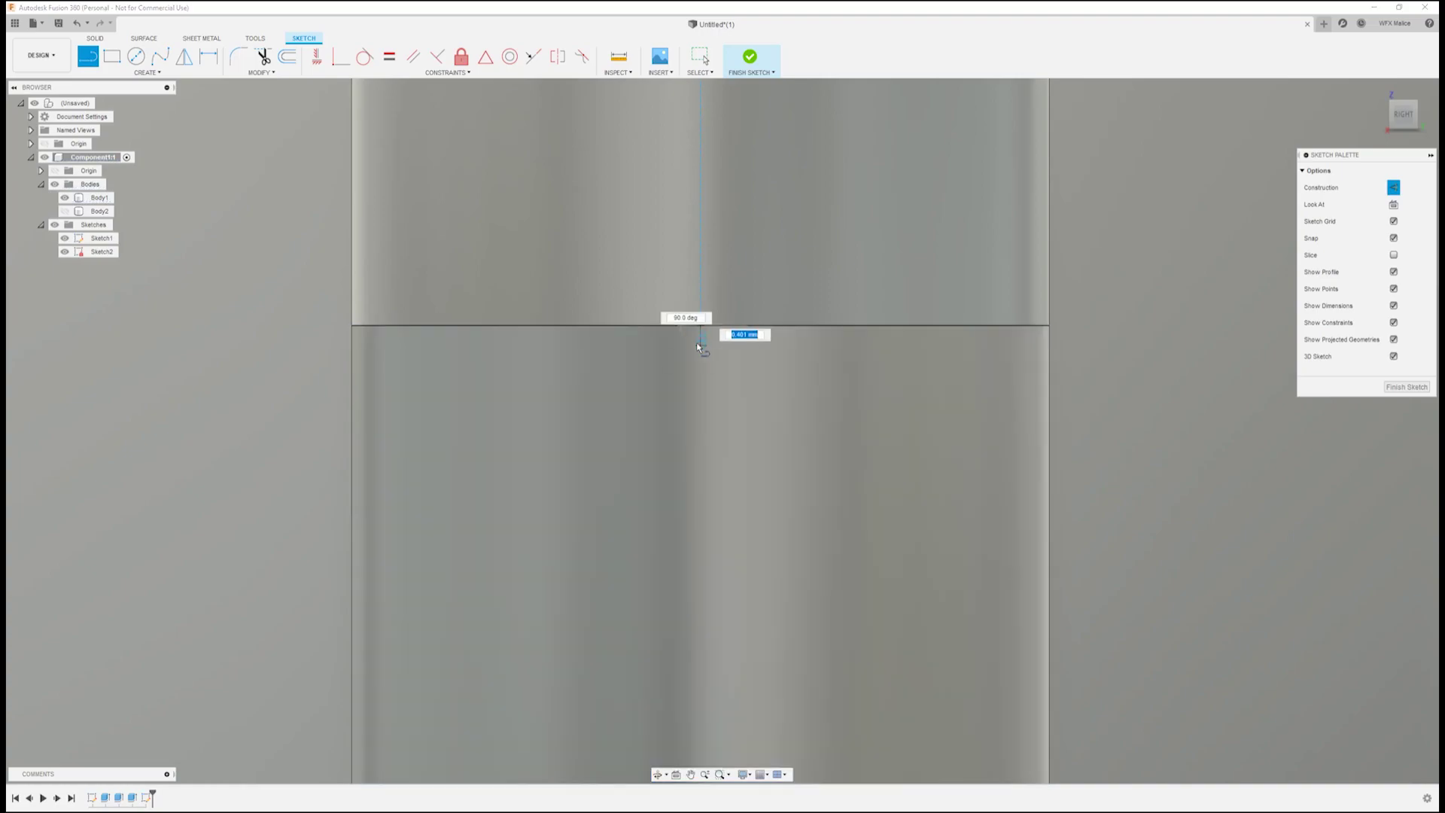
middle_drag(699, 669, 729, 798)
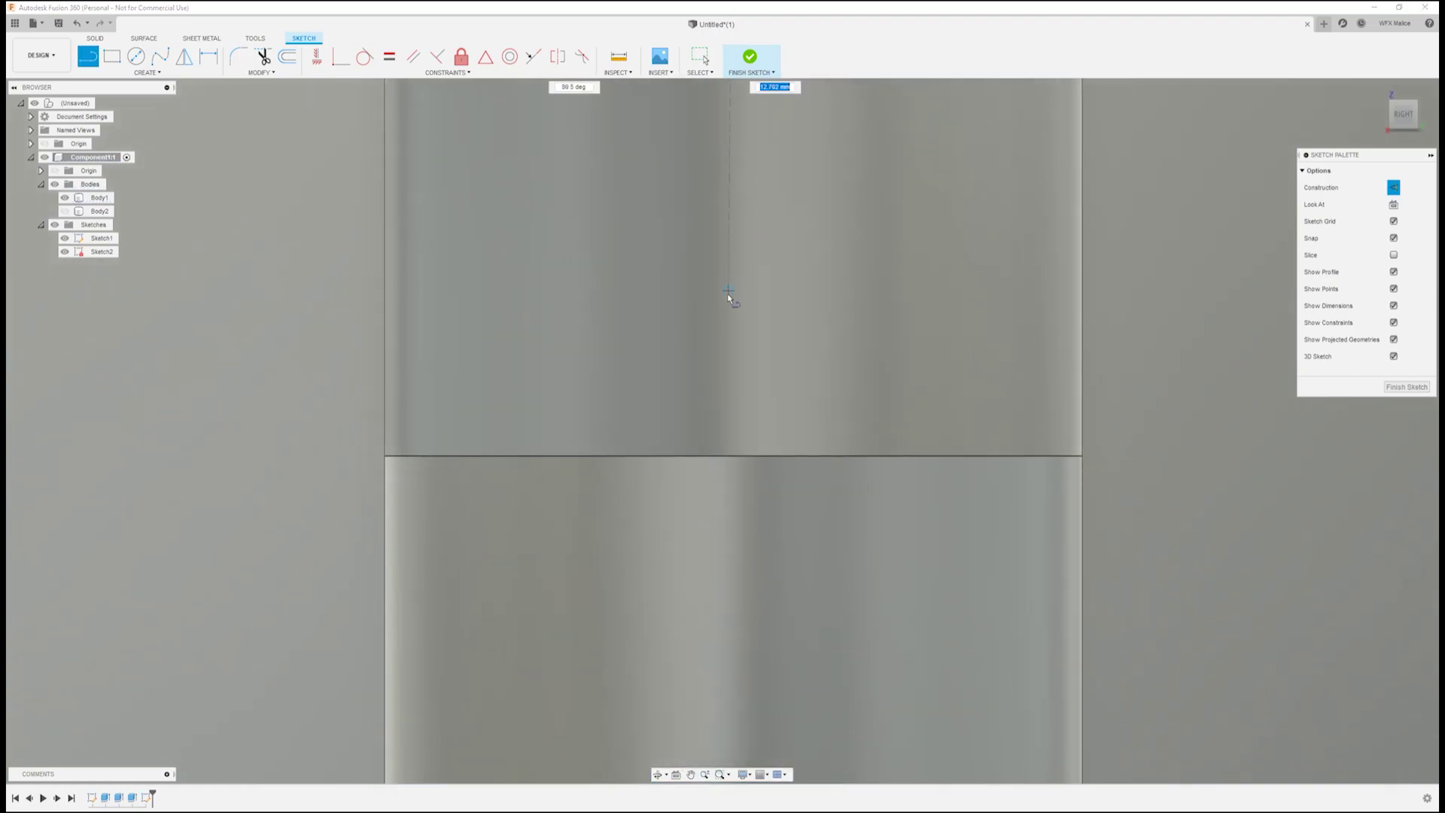
click(737, 455)
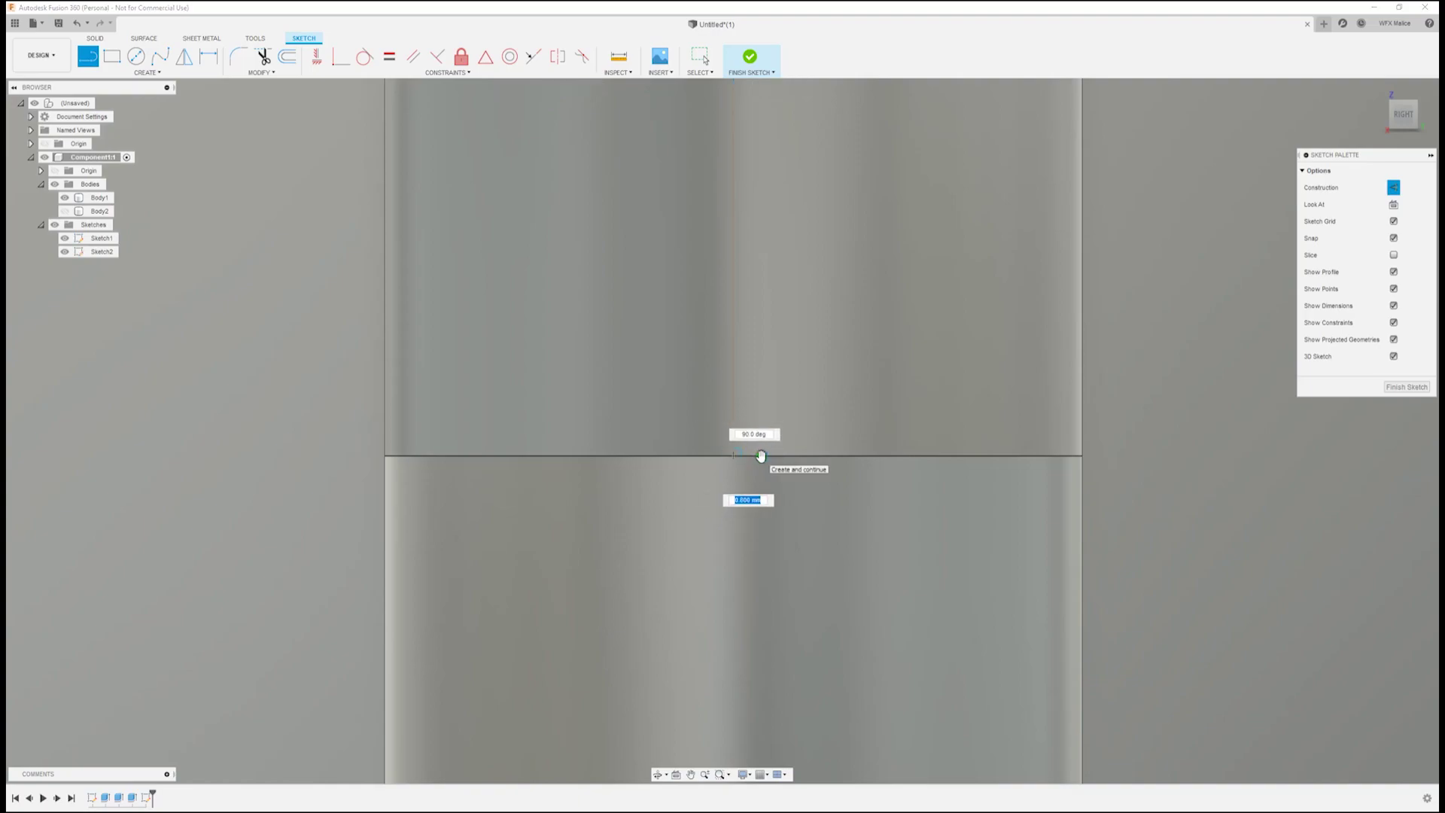
Draw a 7 mm diameter circle centred on the construction line's midpoint in the first leaf's barrel gap
key(Escape)
scroll(761, 455, down, 5)
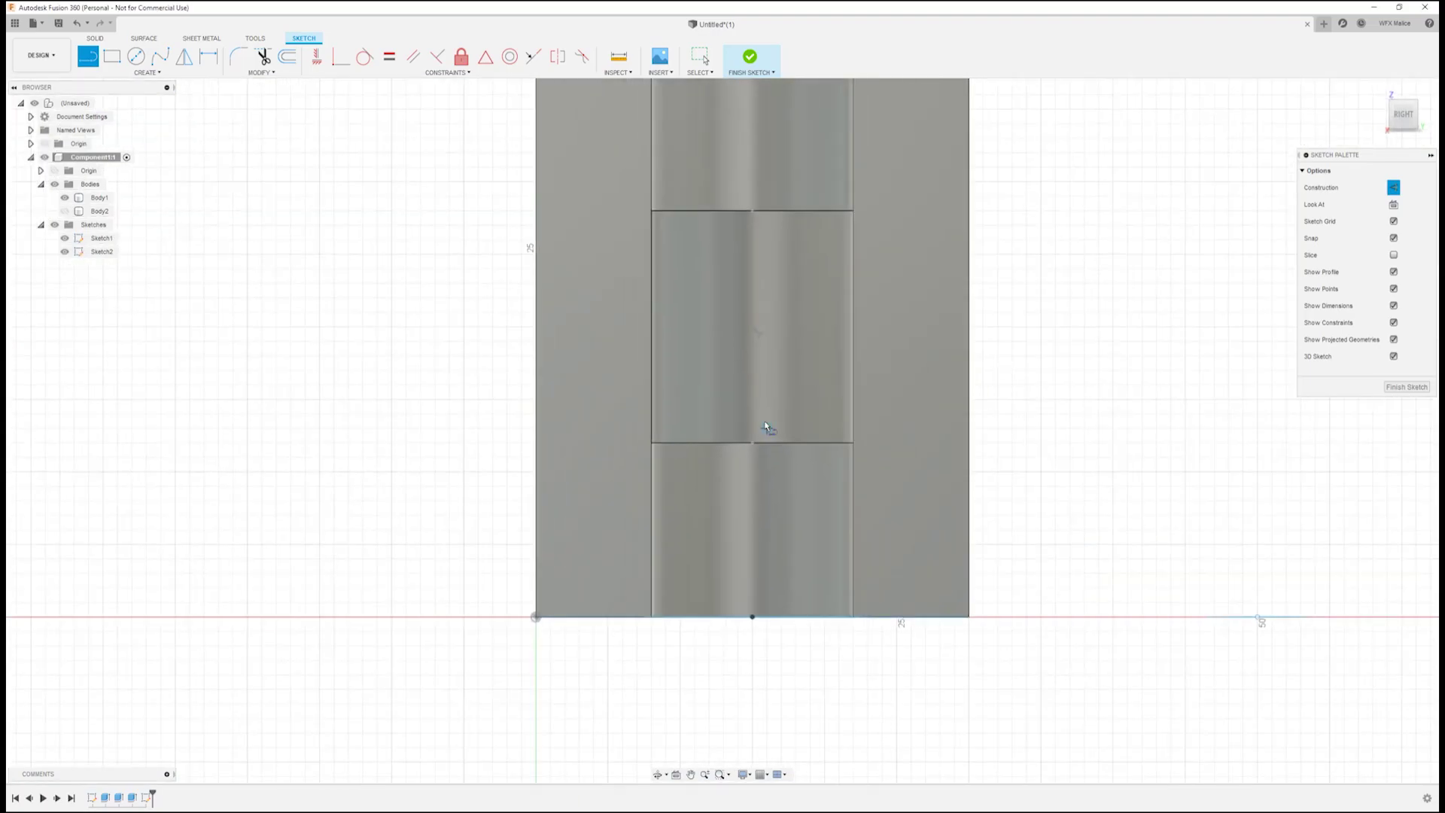
click(137, 58)
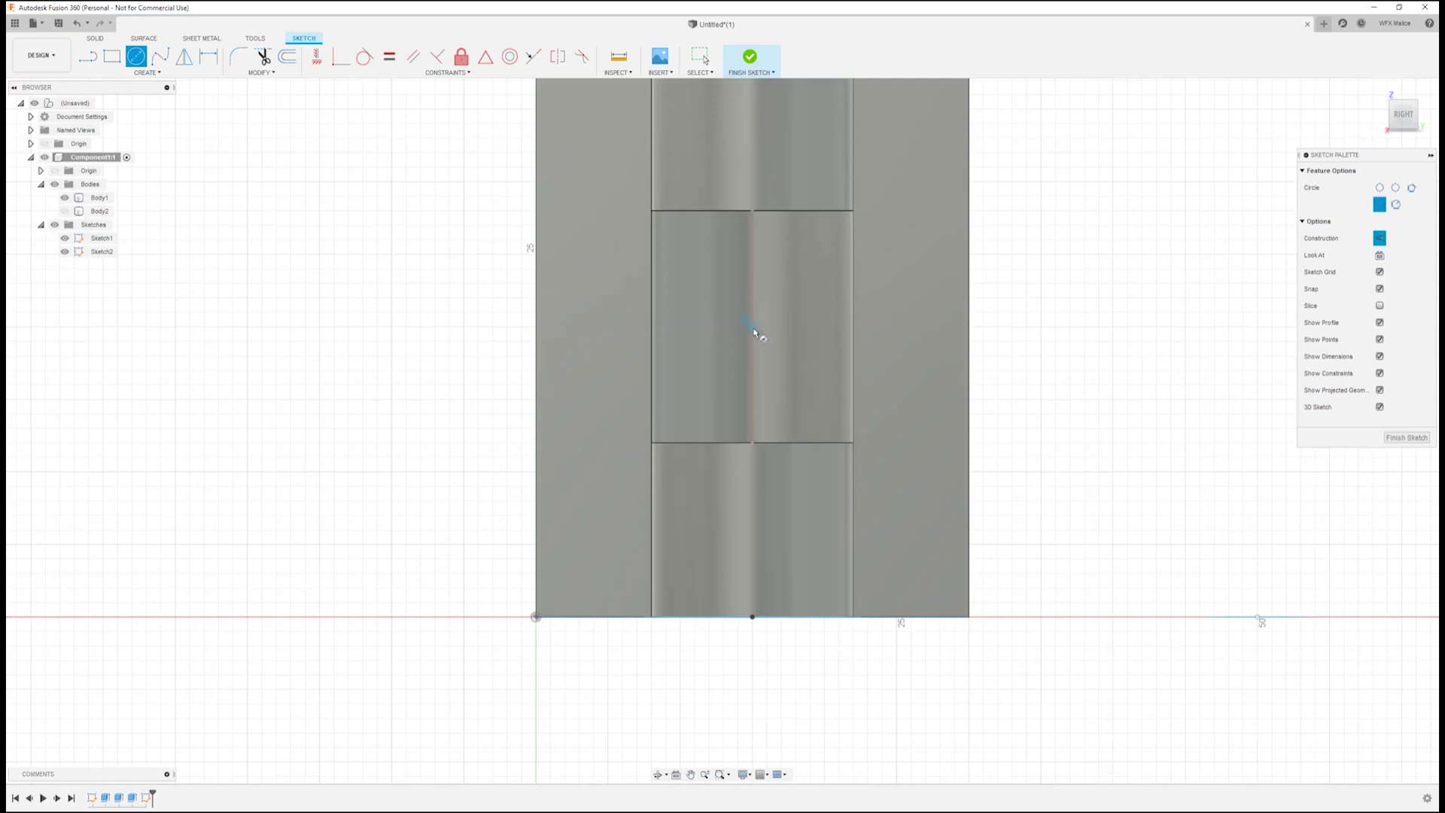
click(752, 330)
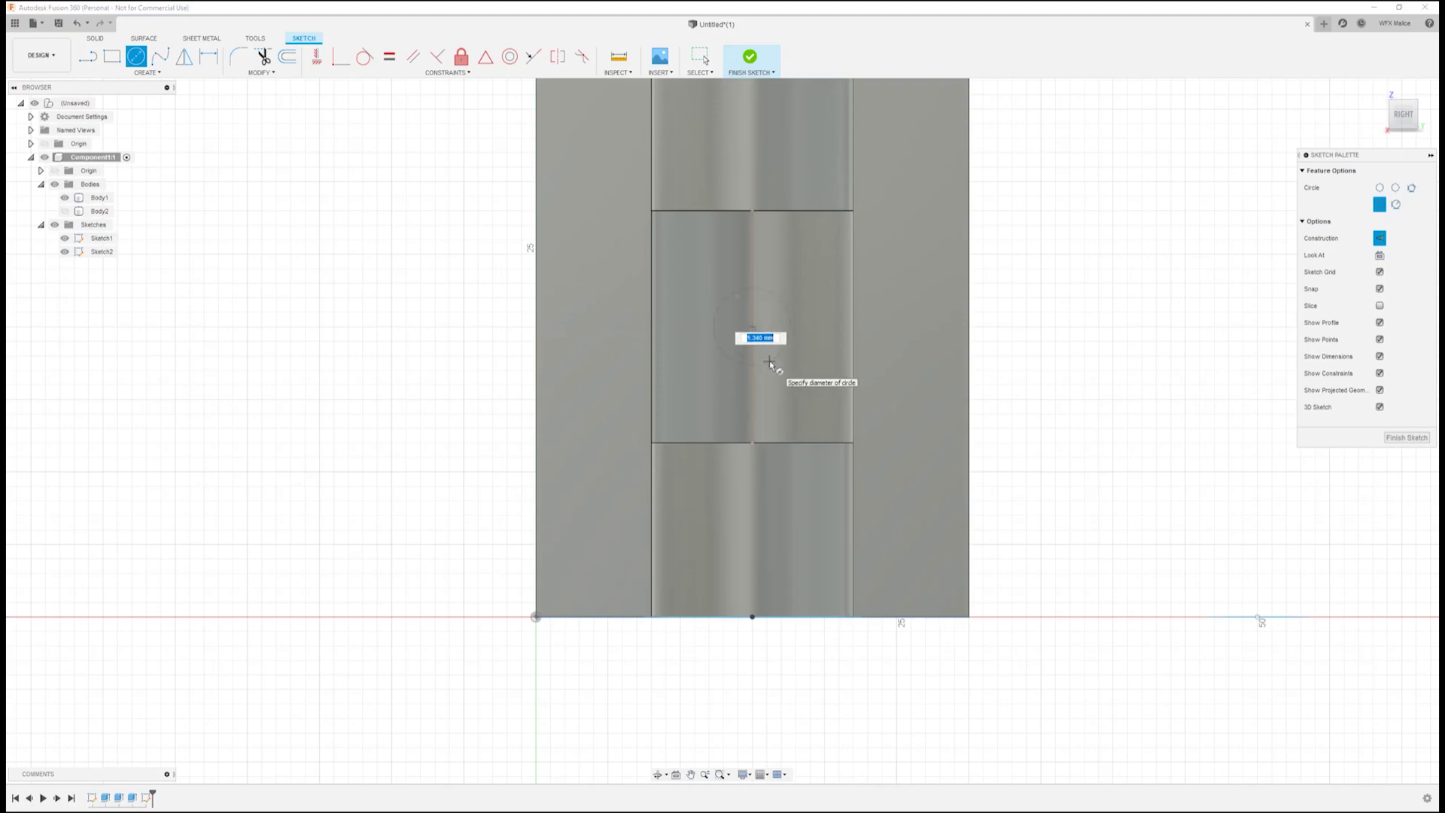
text(7)
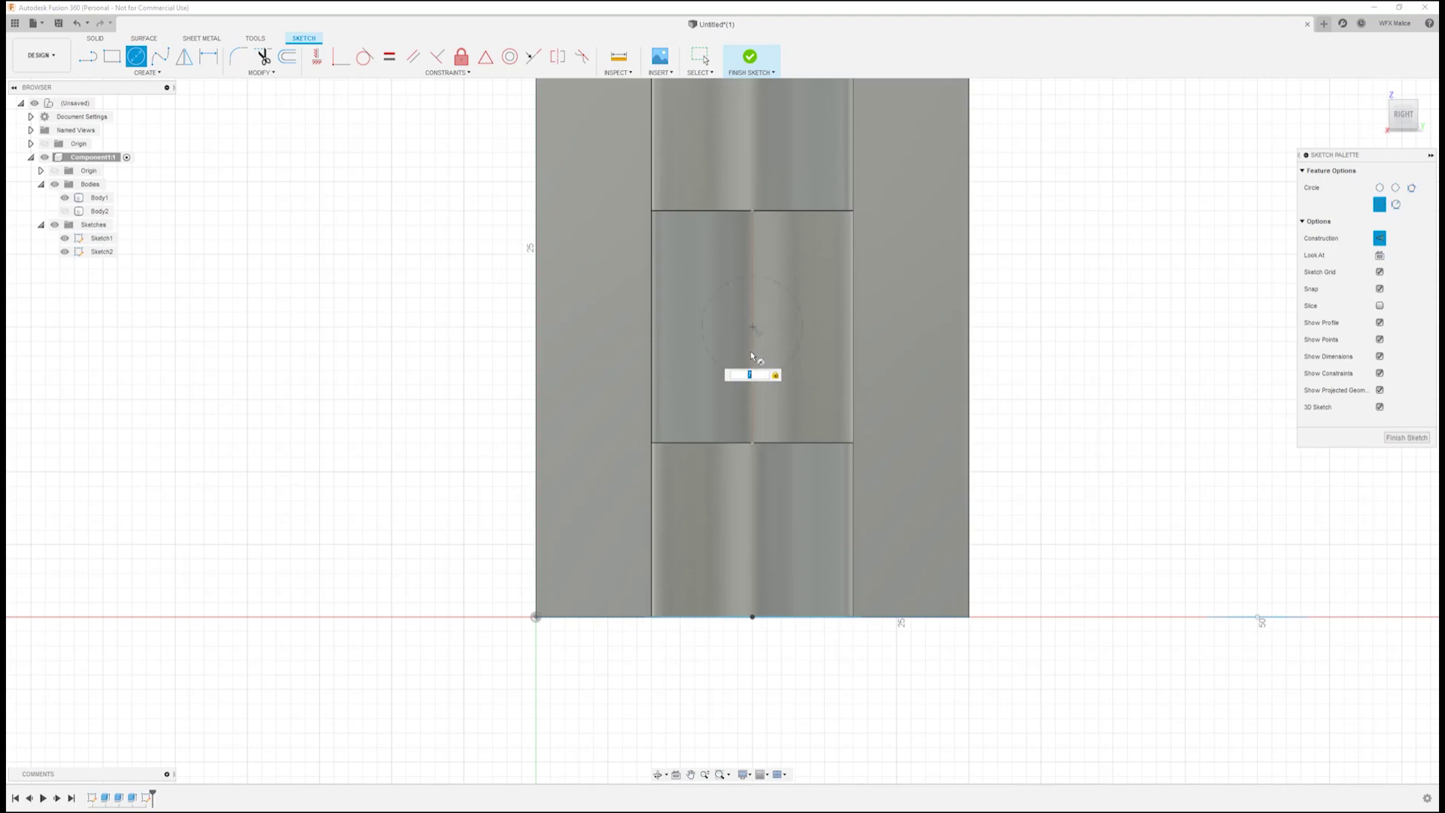
key(Tab)
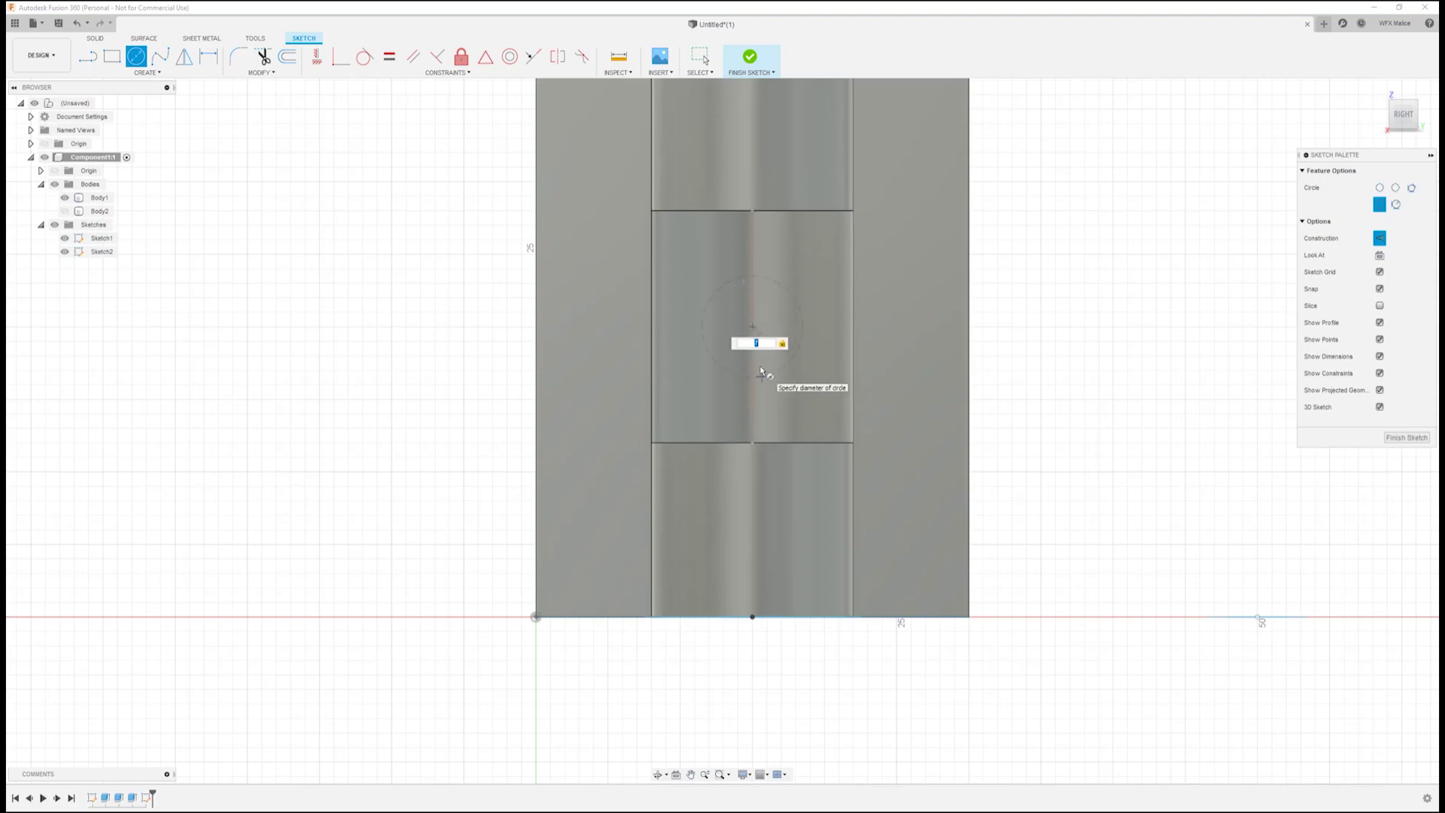
key(Return)
key(Return)
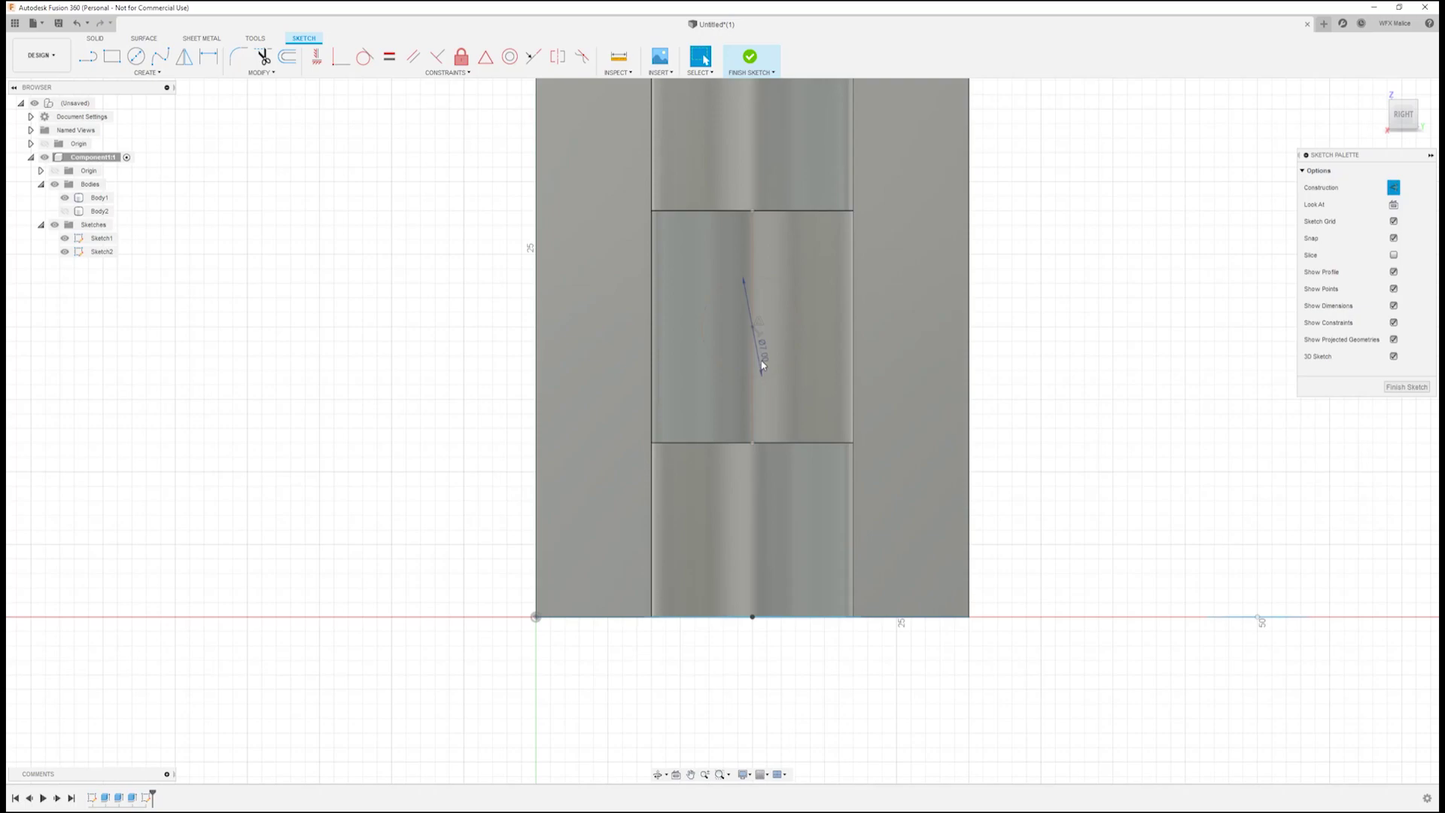
Convert the circle from construction to regular geometry and finish the sketch
click(775, 359)
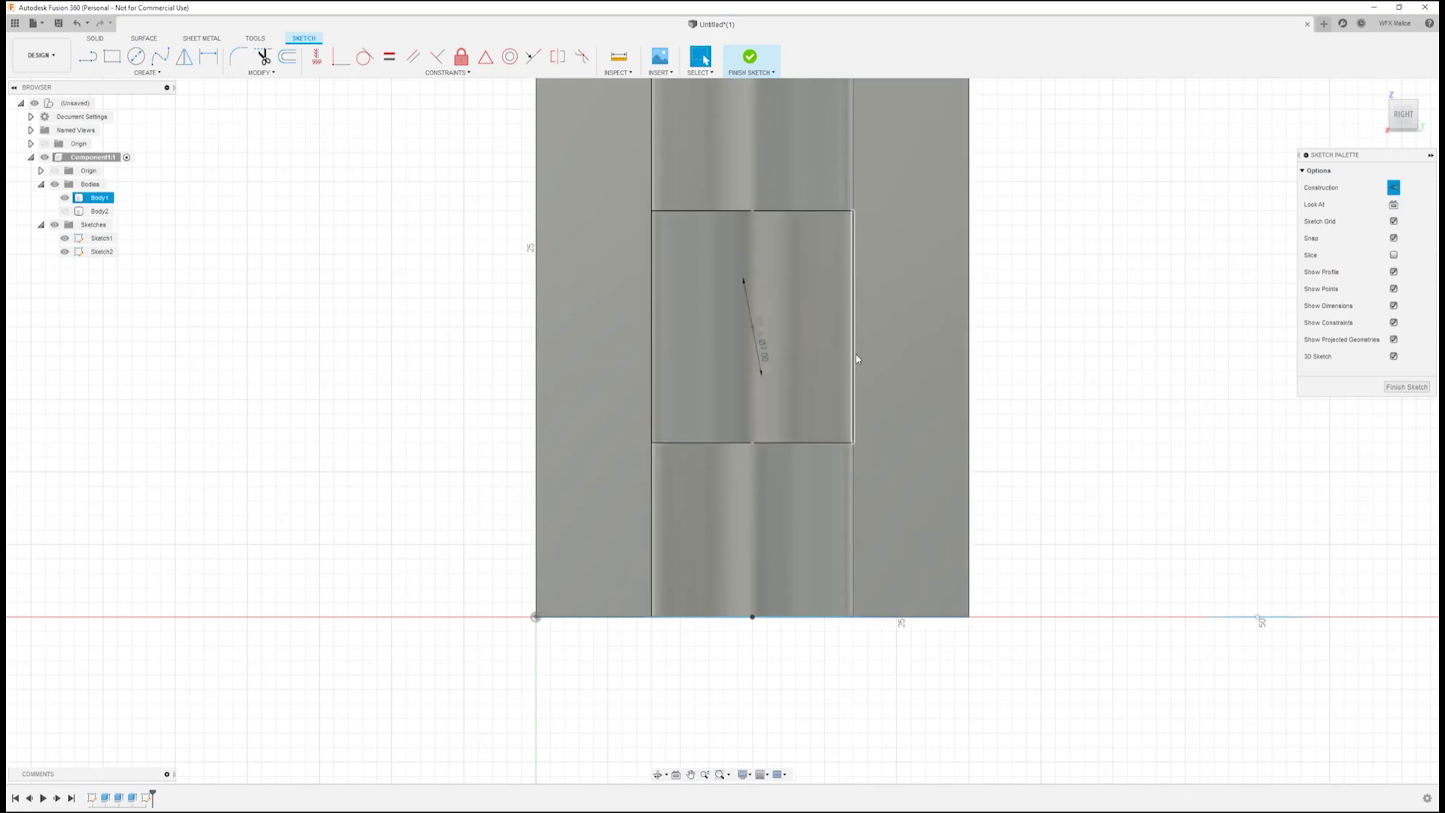
click(802, 336)
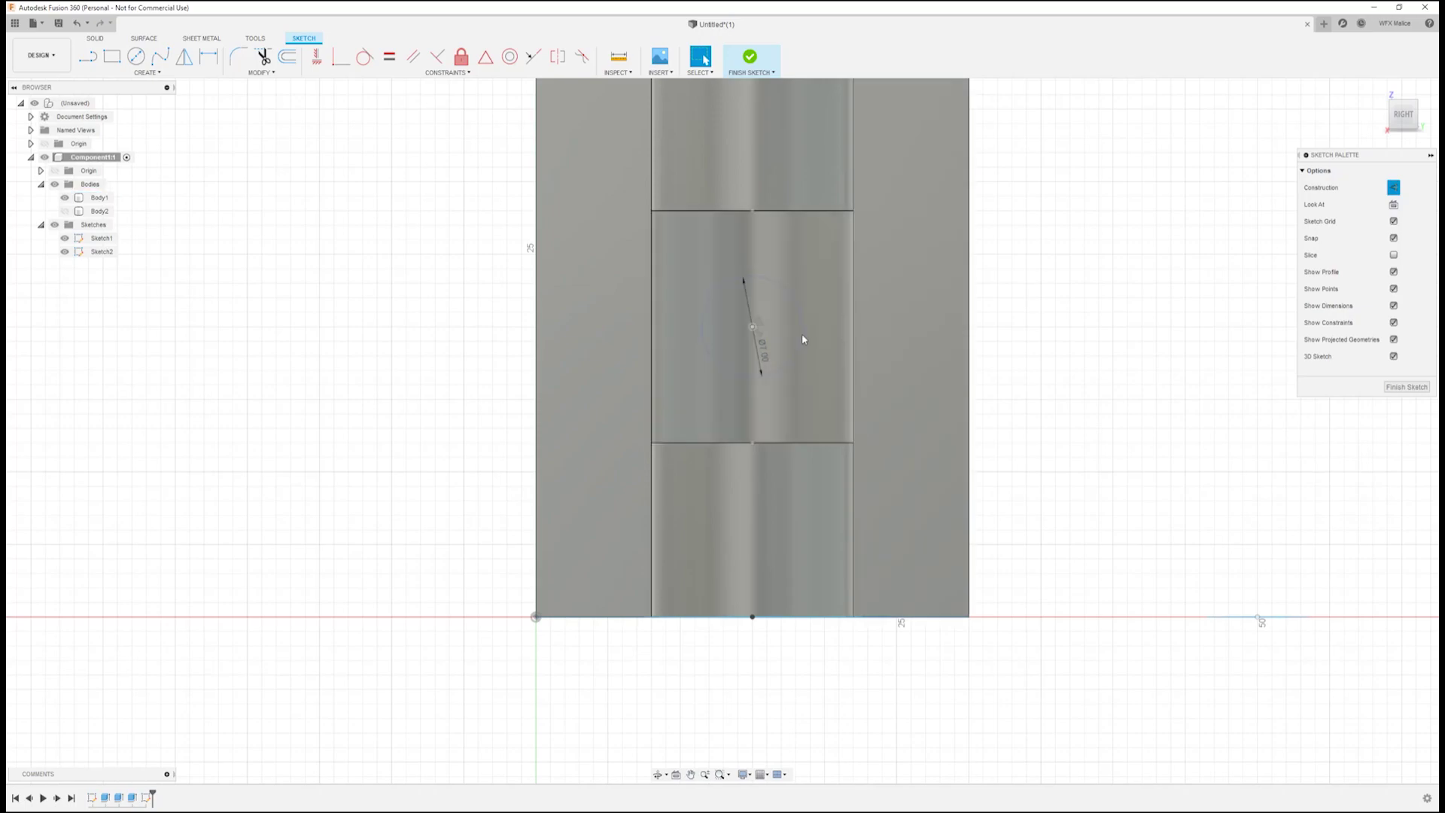
click(797, 337)
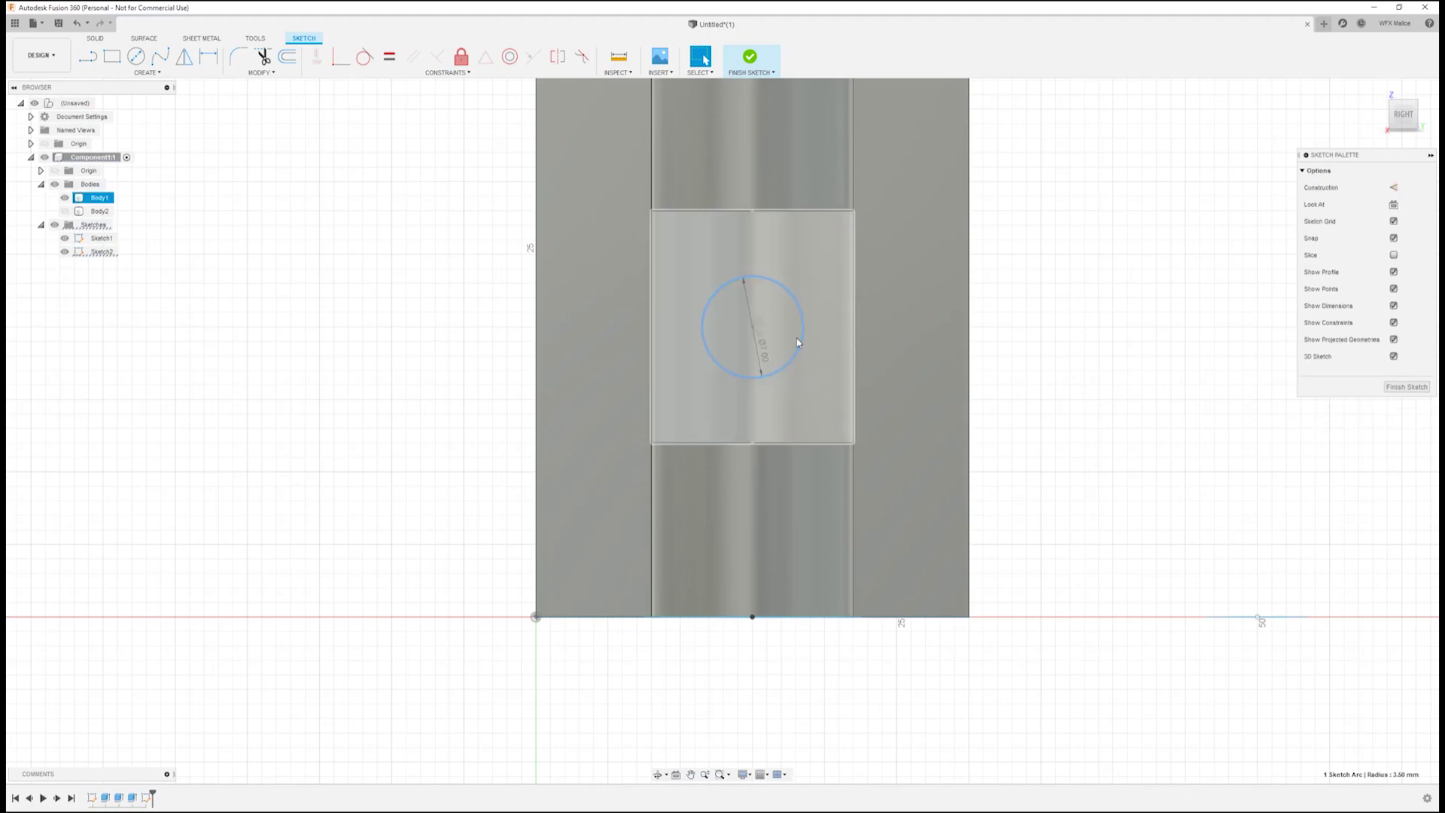
click(986, 326)
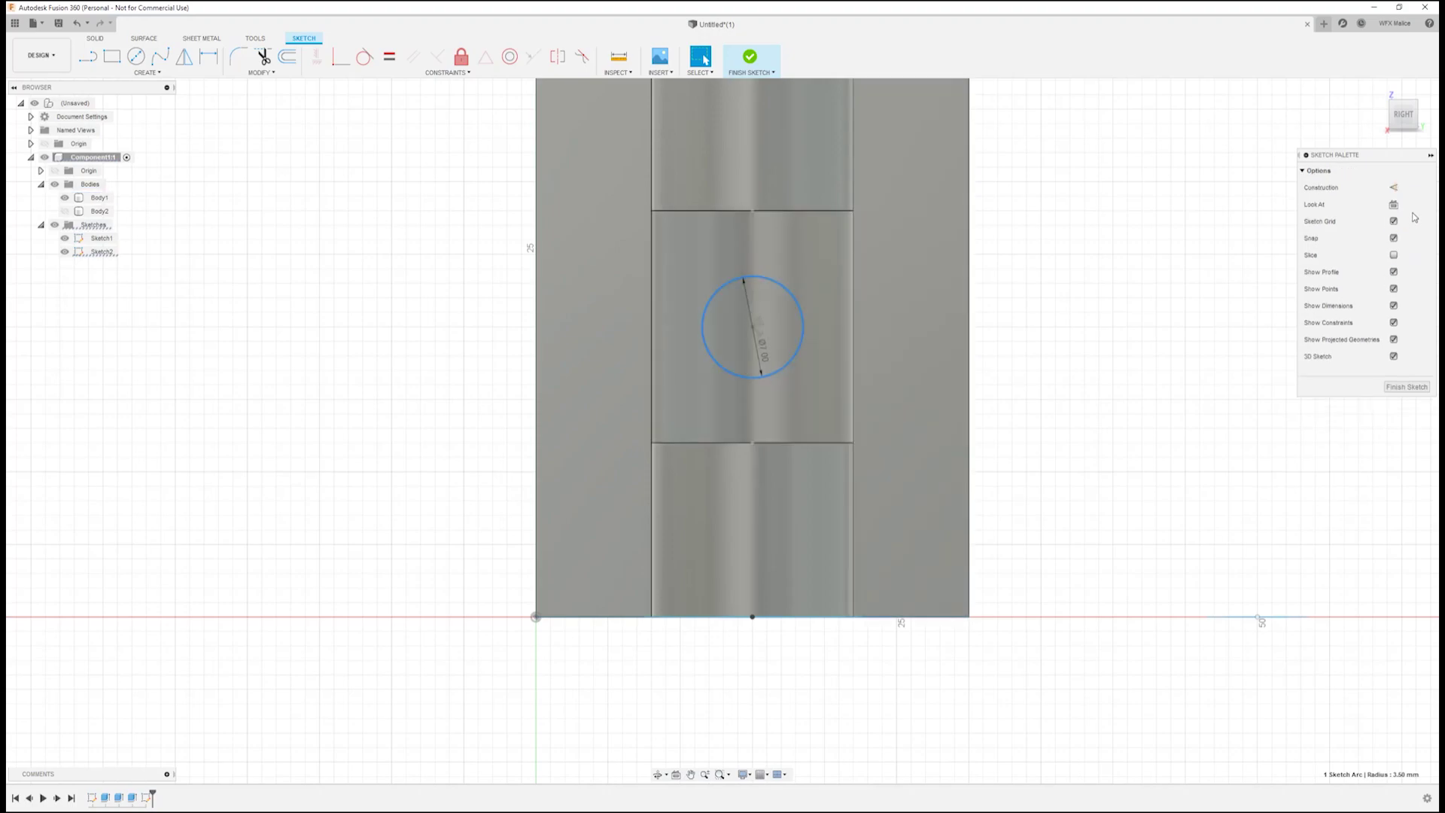
click(1419, 387)
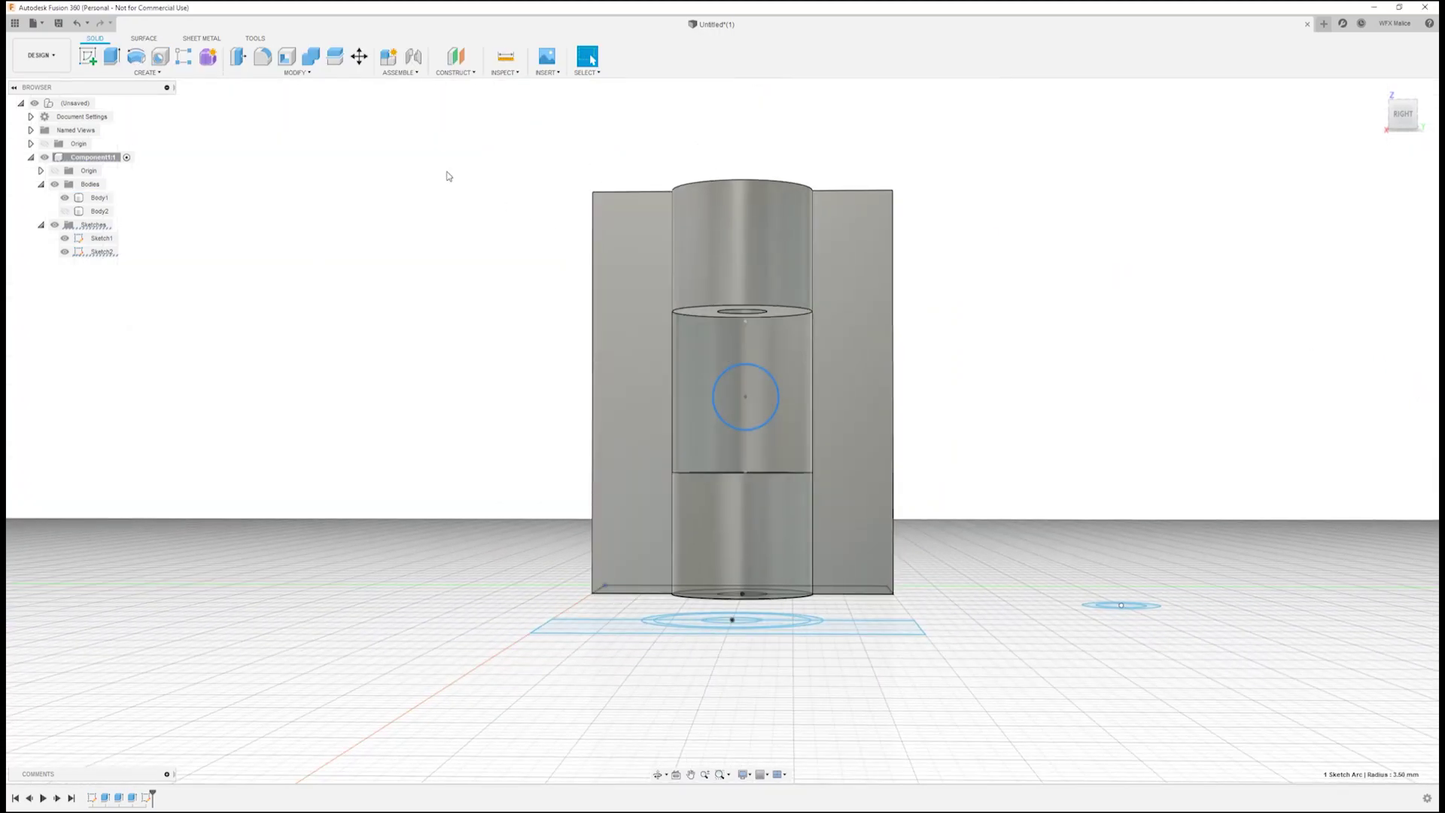
Extrude the circle as a 1 mm cut (distance -1 mm) into the first leaf, starting from a plane offset -5 mm
click(112, 56)
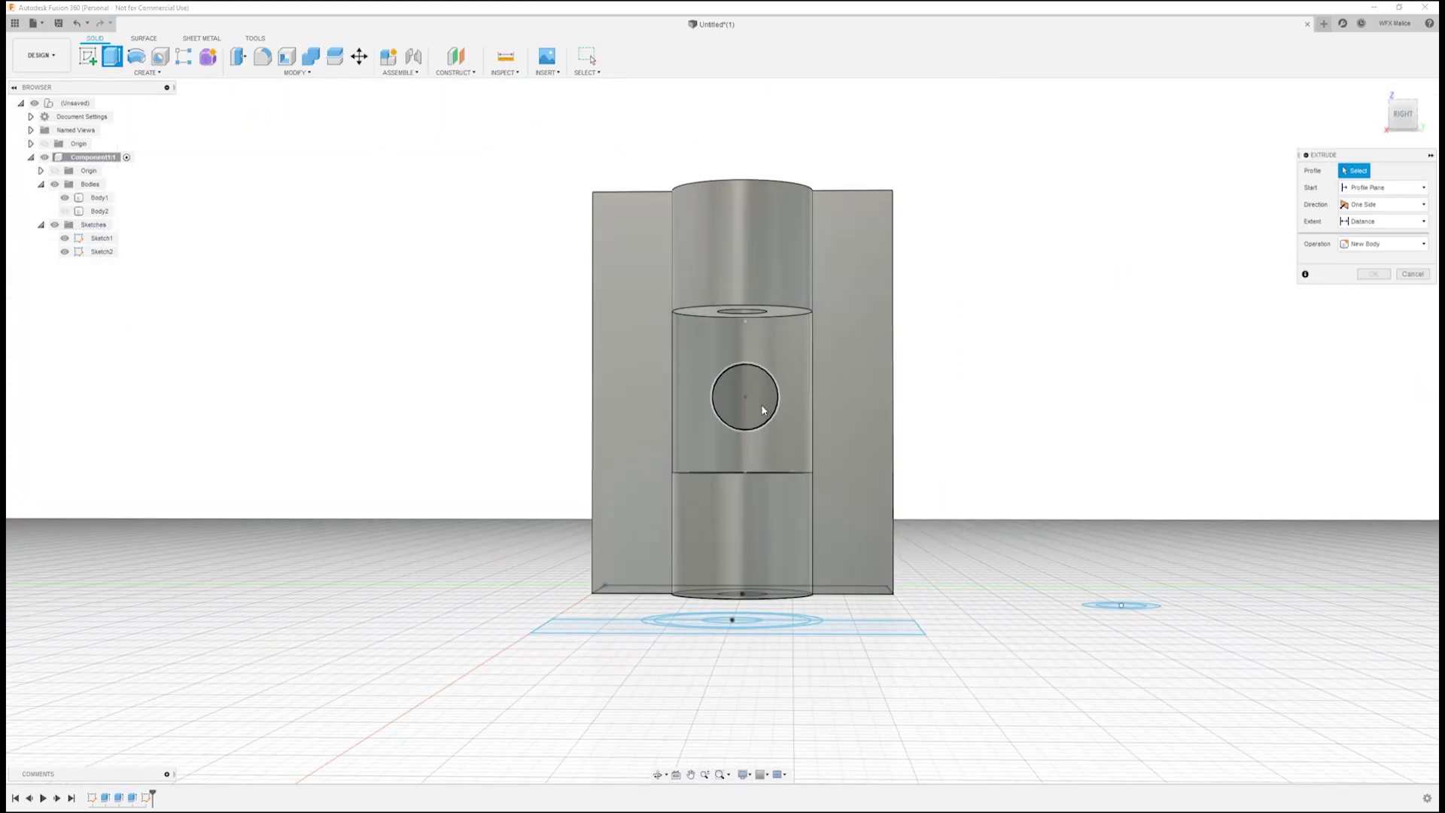
click(762, 410)
mouse_move(1176, 529)
shift+middle_down()
mouse_move(1141, 509)
mouse_move(1173, 393)
mouse_move(980, 521)
mouse_move(1122, 571)
mouse_move(1151, 532)
mouse_move(1170, 540)
shift+middle_up()
click(1388, 278)
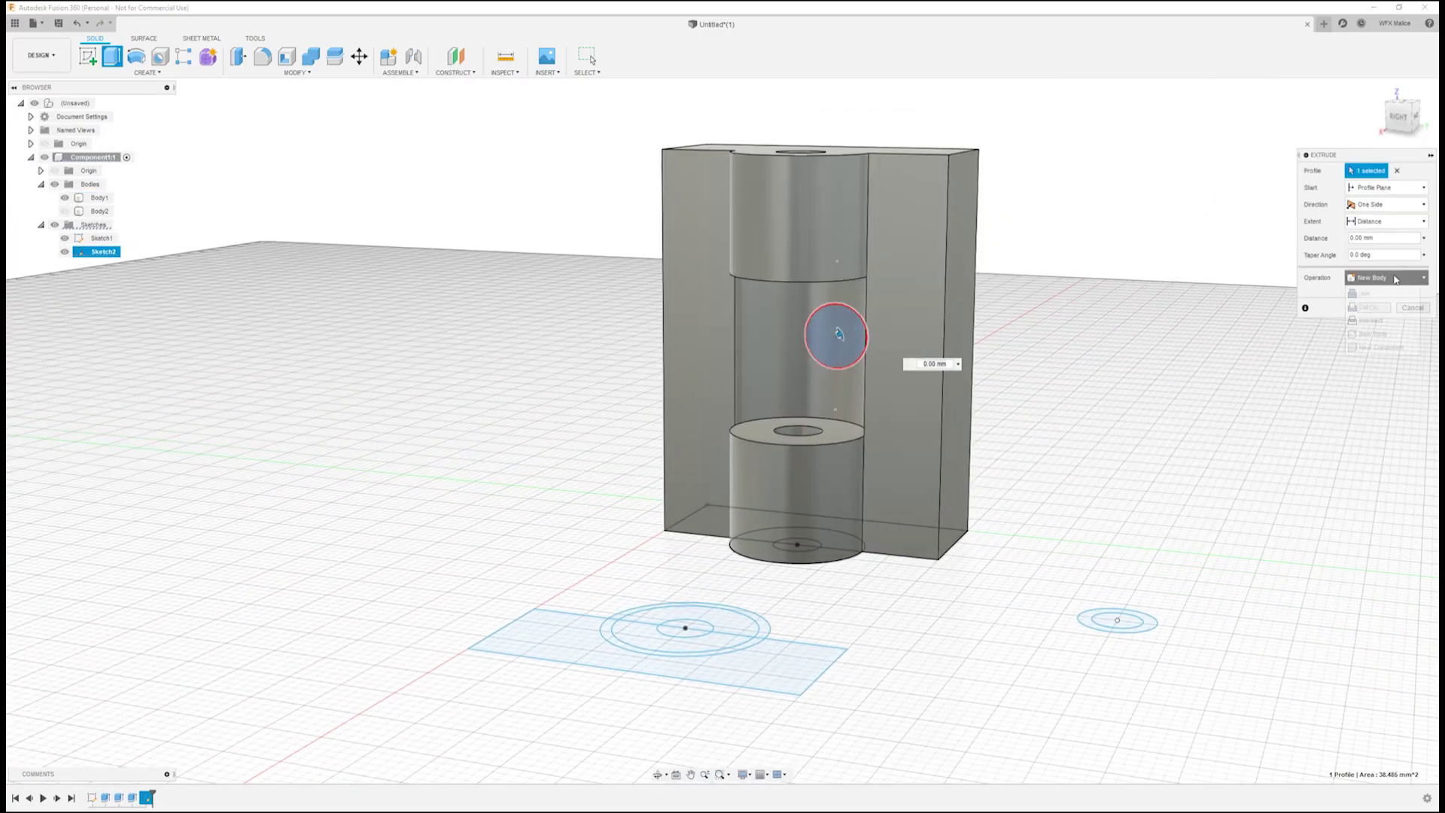
click(1355, 307)
click(1385, 188)
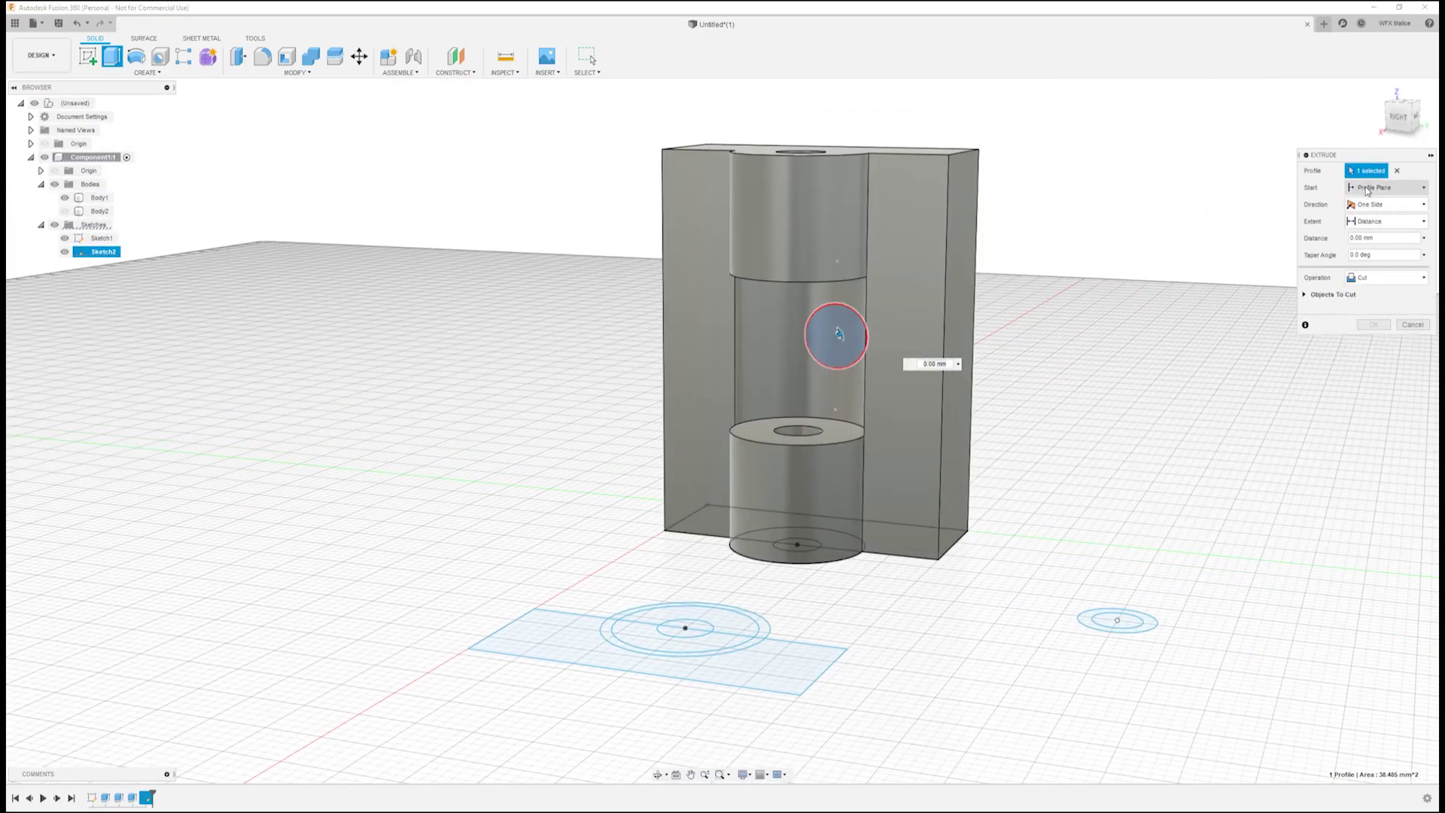
click(1376, 217)
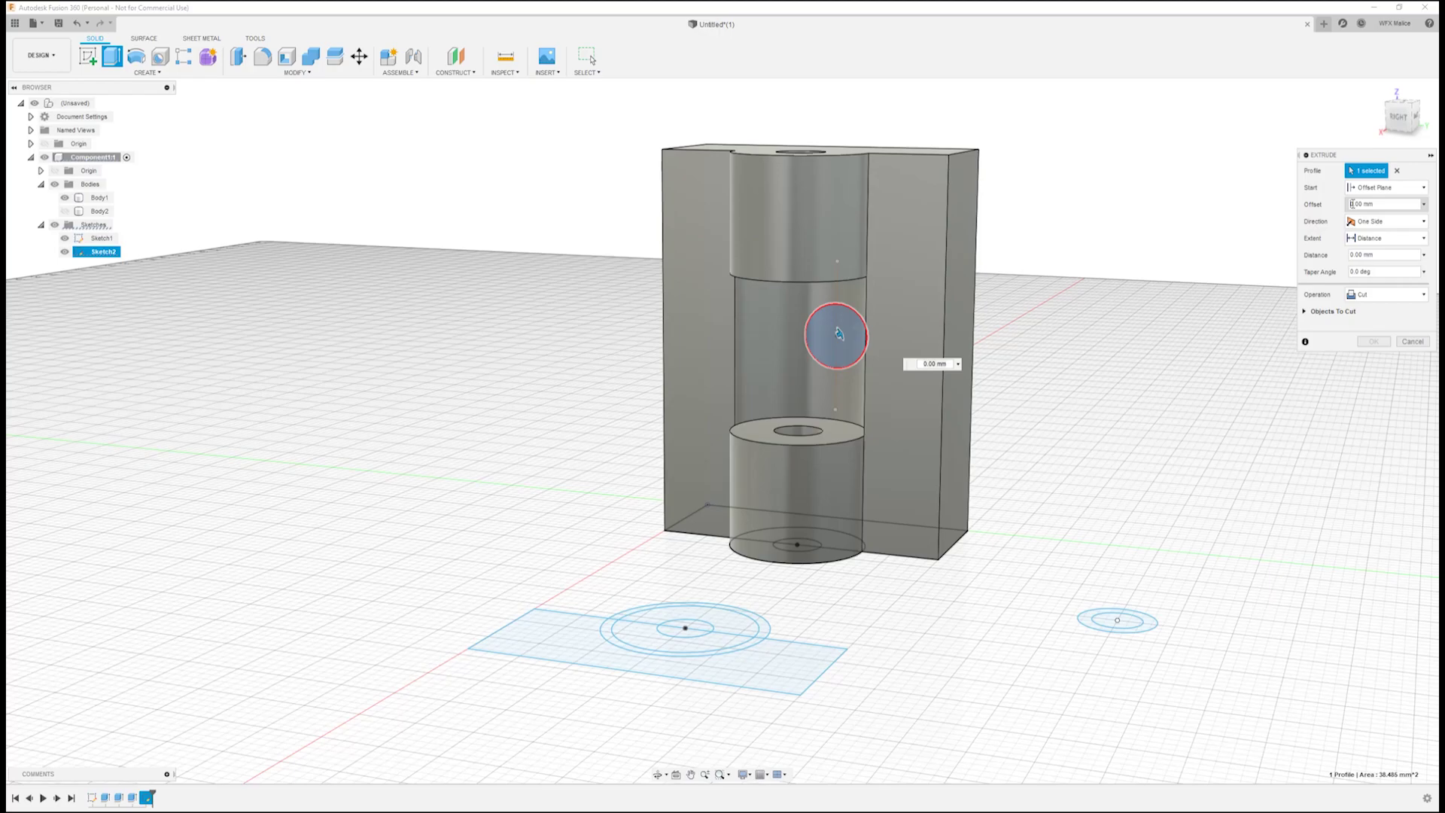
double_click(1350, 204)
key(Return)
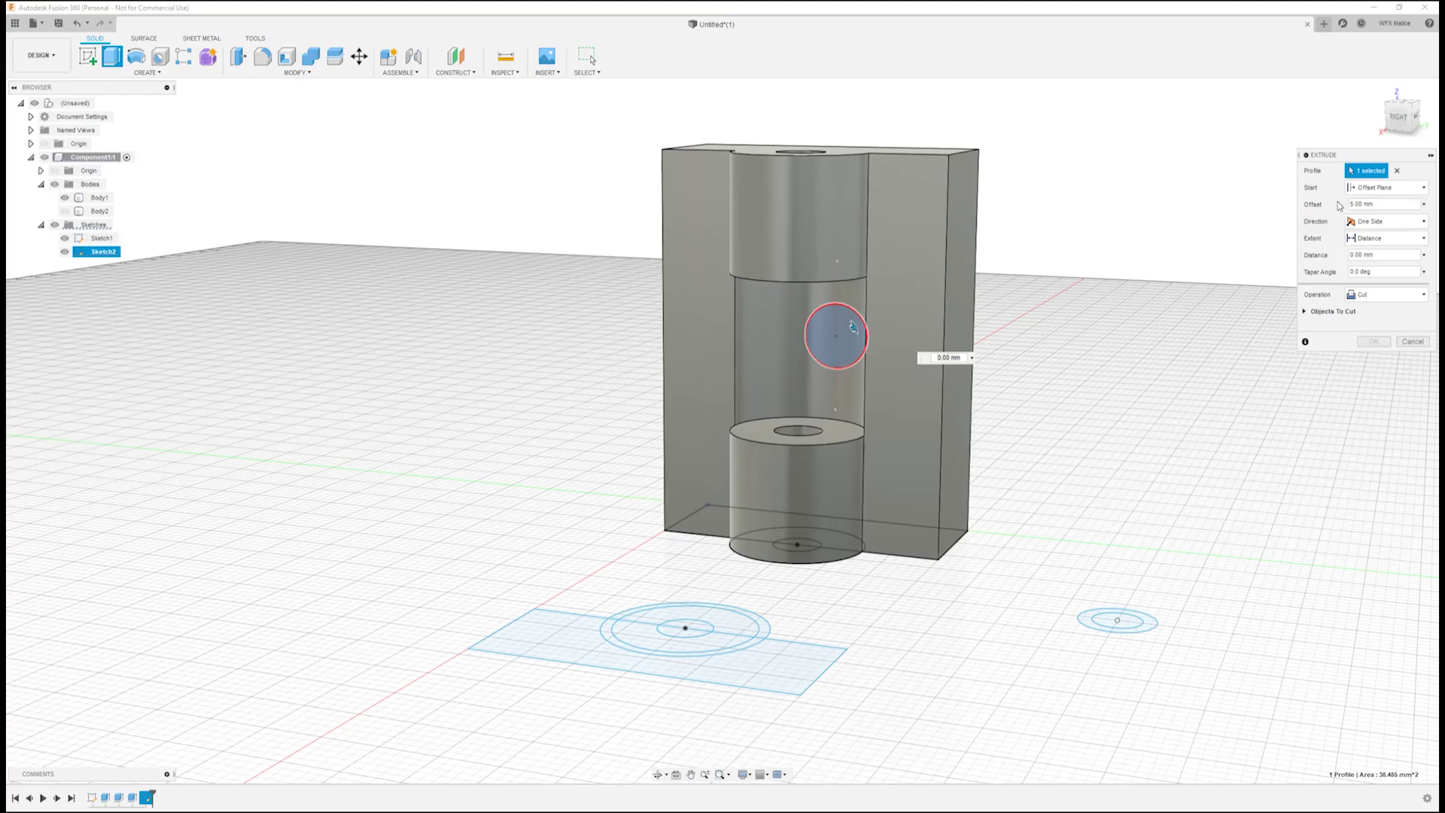
text(-)
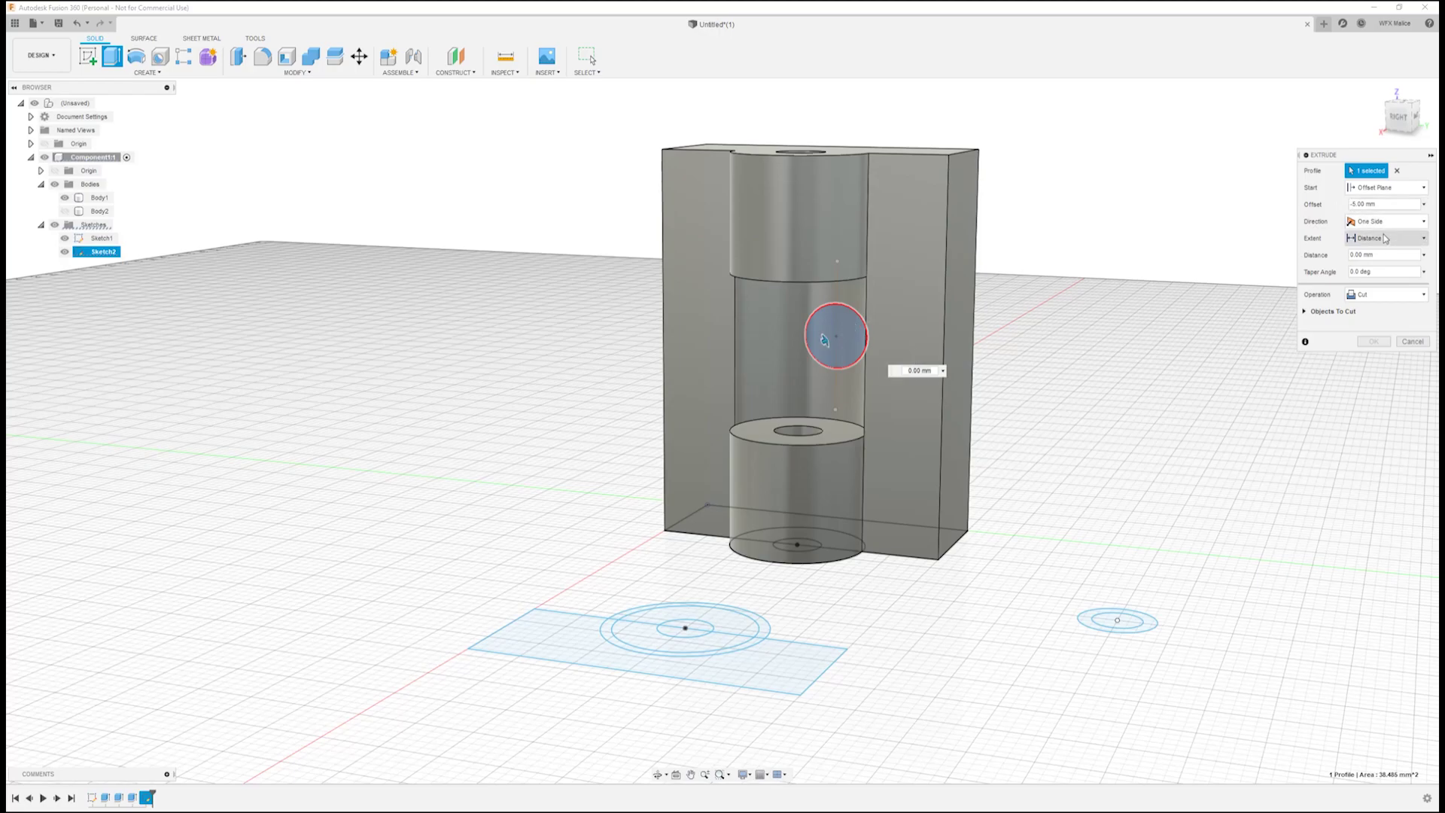
key(Return)
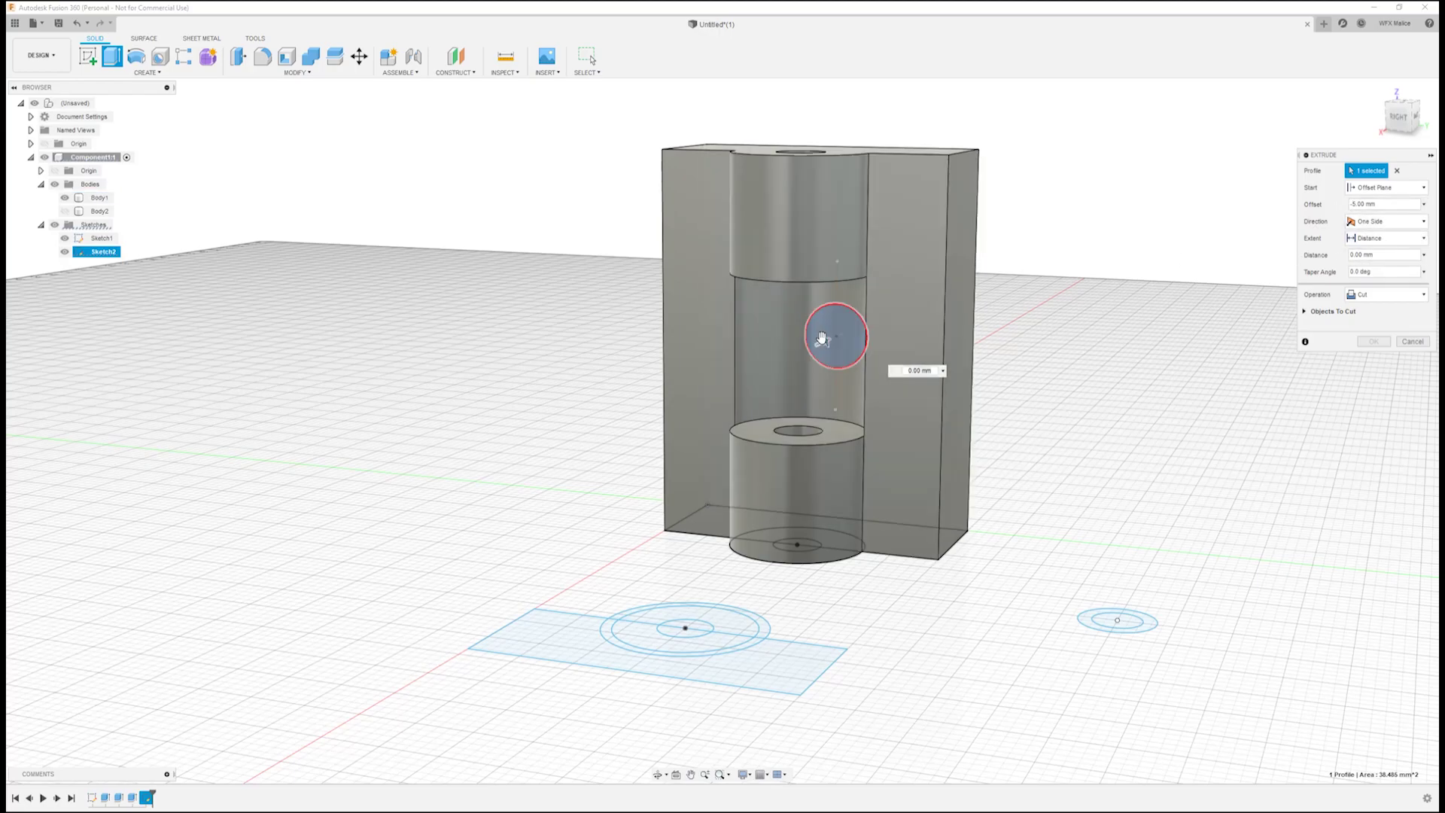
drag(823, 339, 817, 342)
scroll(812, 345, up, 10)
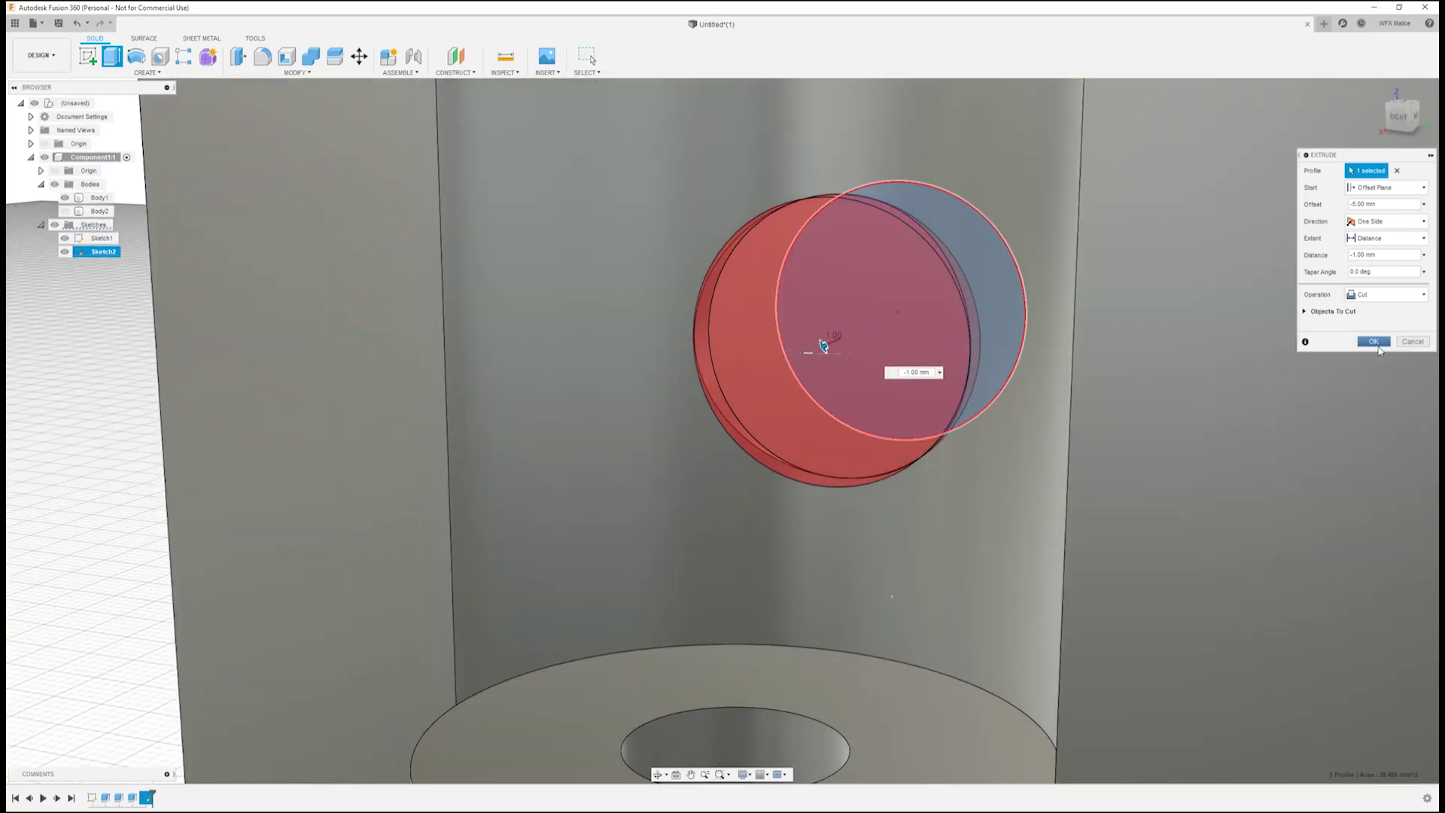
click(1373, 342)
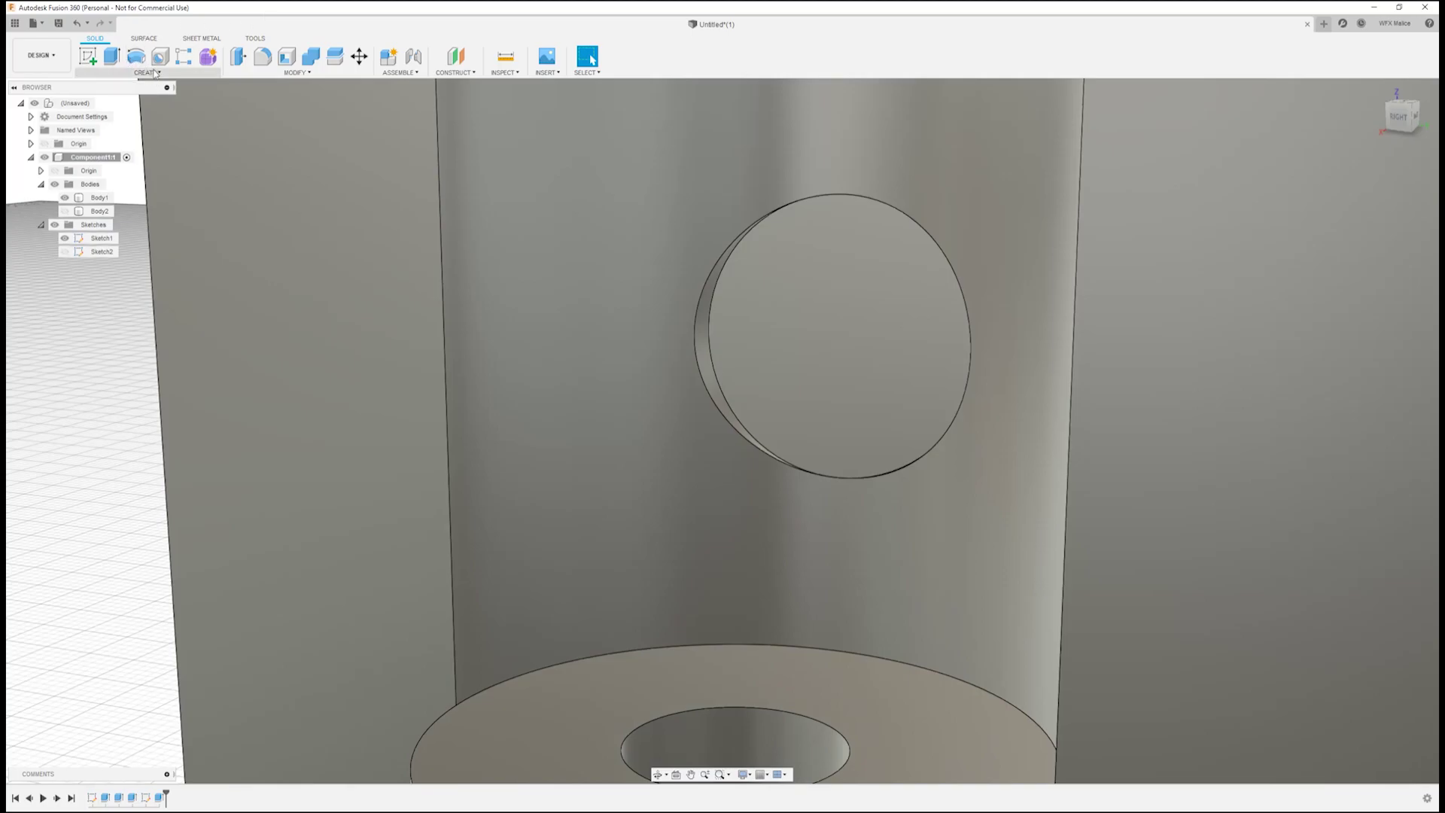
Add a countersunk hole centred on the circular recess: 5 mm deep, 3.5 mm diameter, with a 7 mm countersink at 90 degrees
click(99, 197)
key(h)
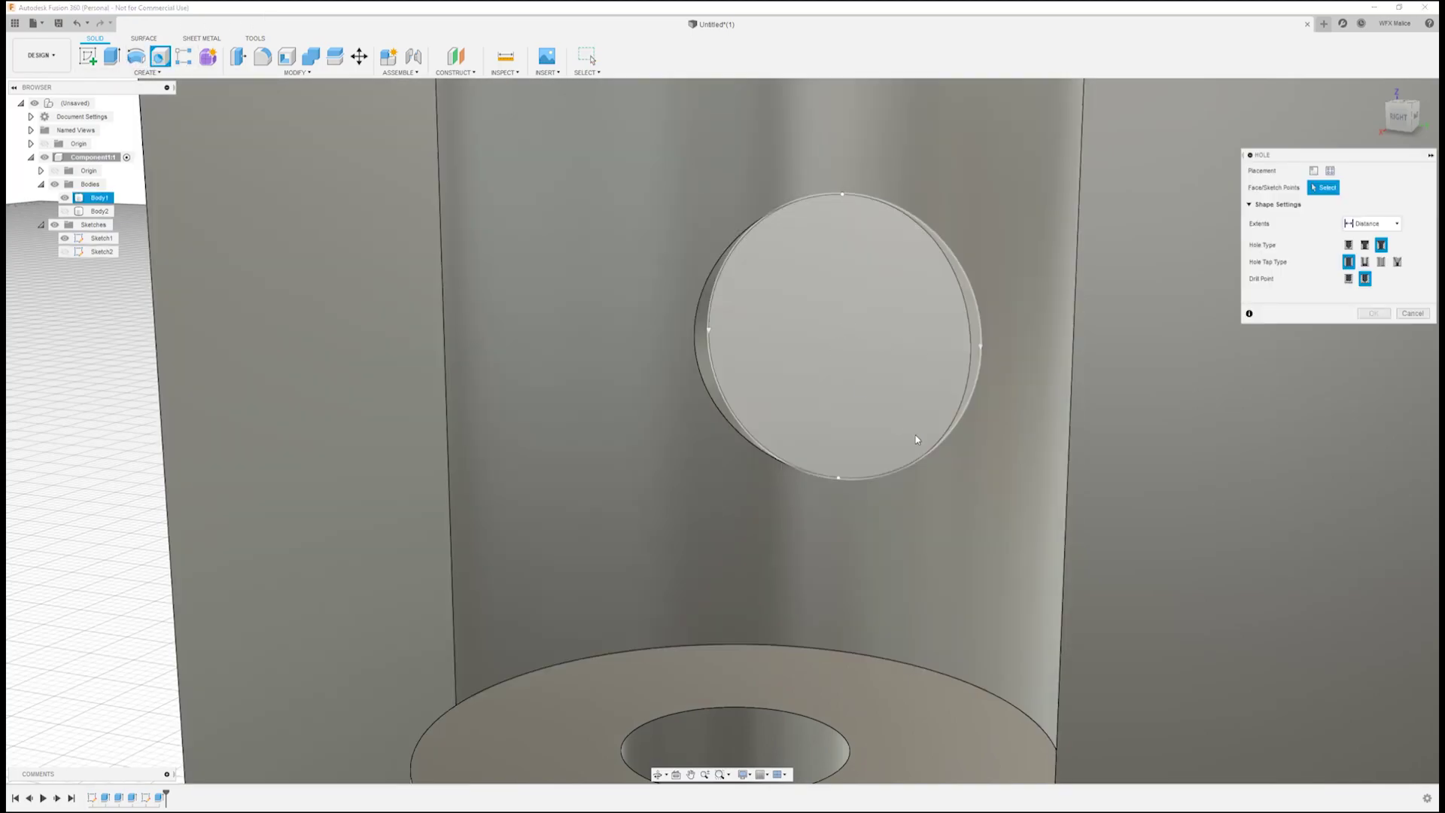
shift+middle_drag(933, 422, 966, 440)
click(843, 338)
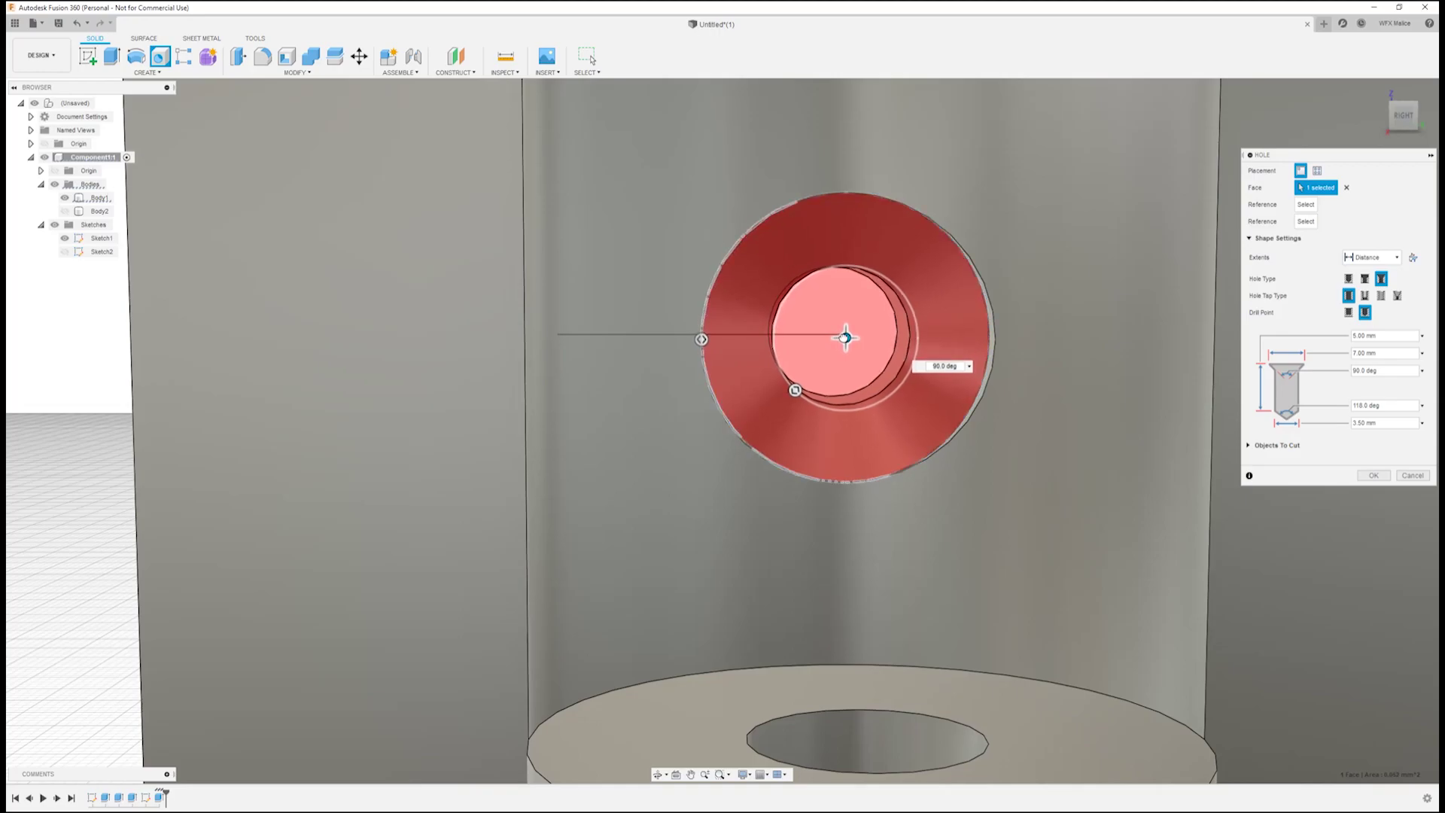
scroll(843, 339, down, 2)
scroll(760, 347, up, 5)
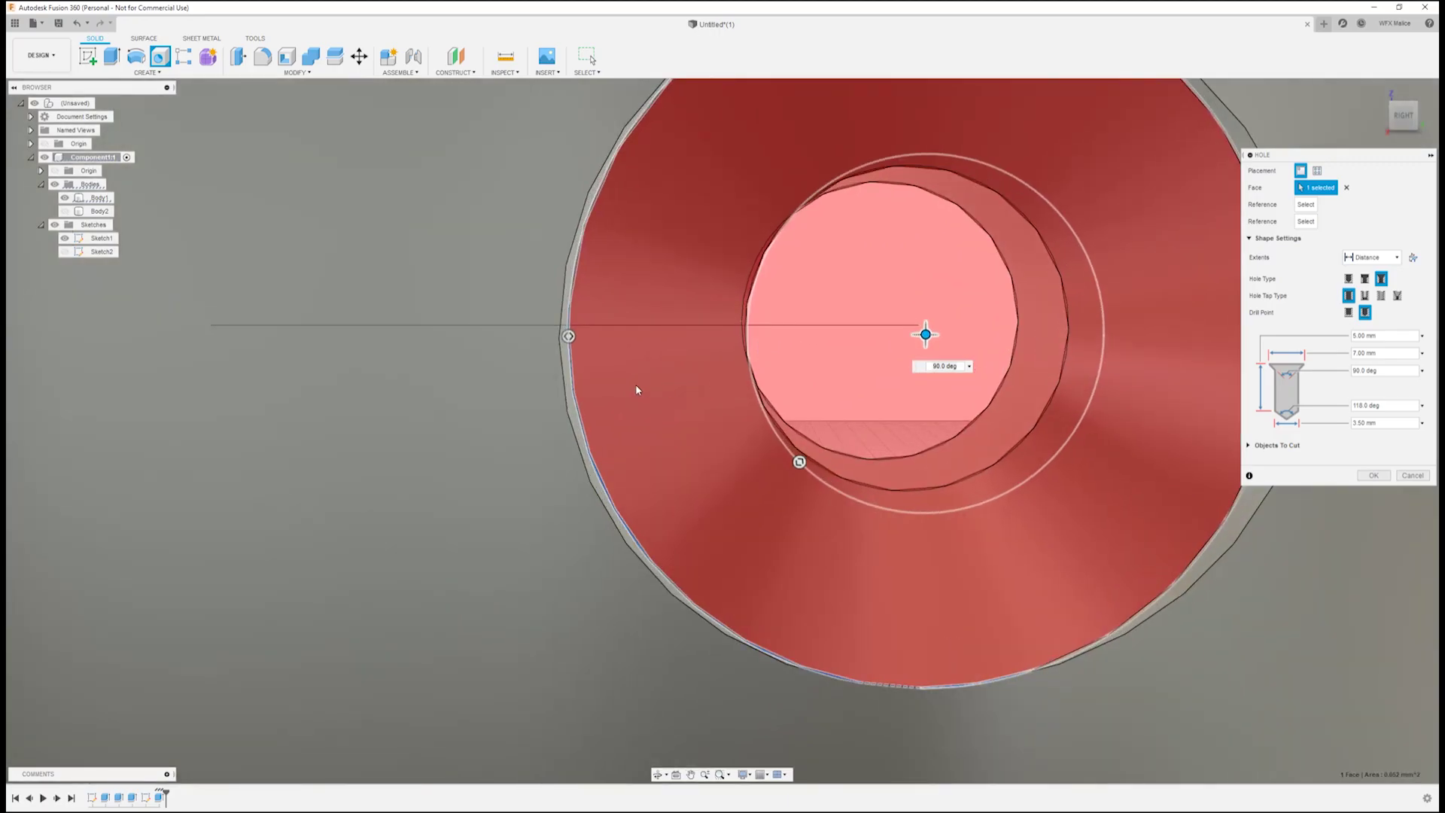
scroll(636, 389, down, 4)
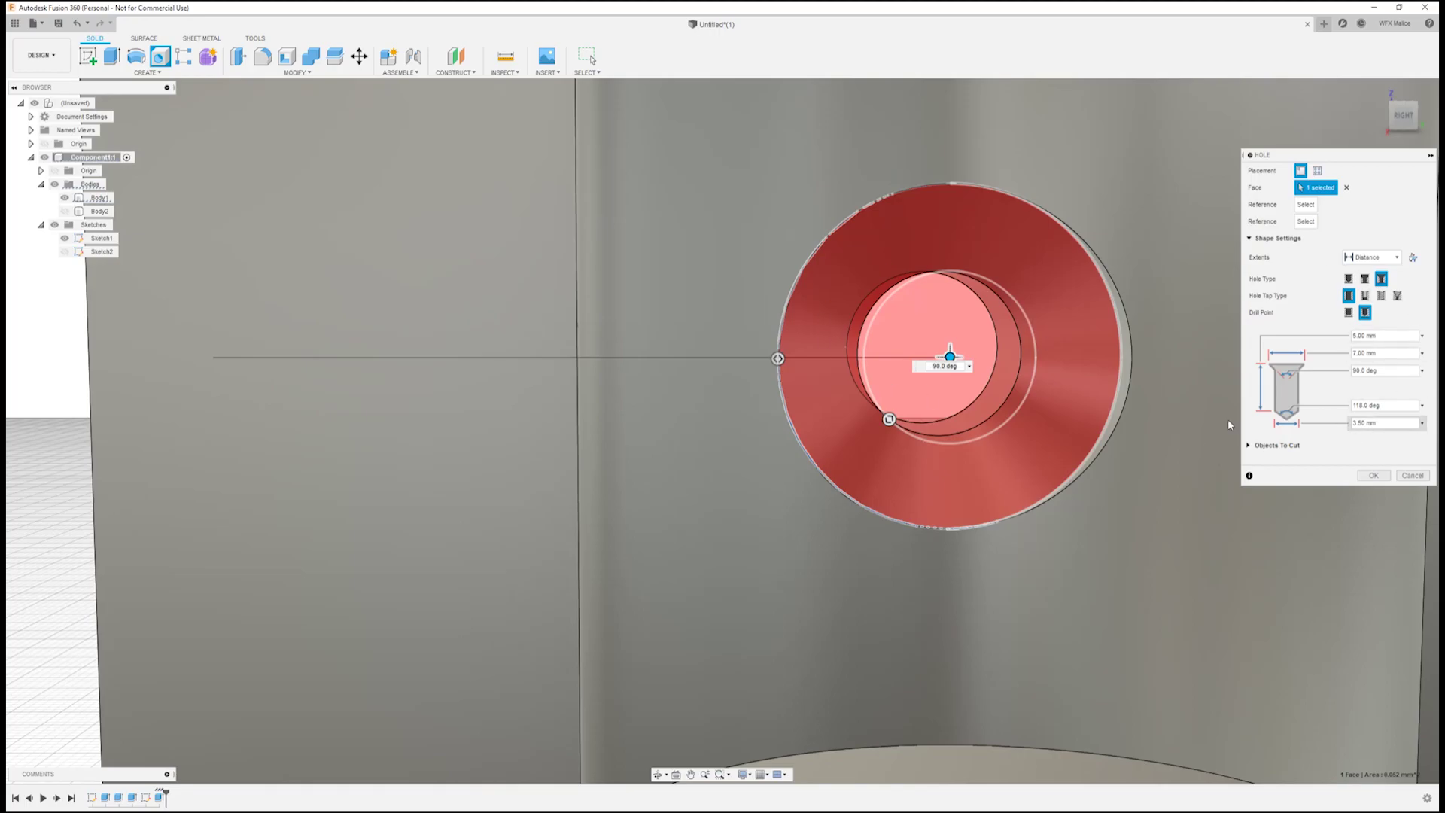
scroll(1137, 507, down, 3)
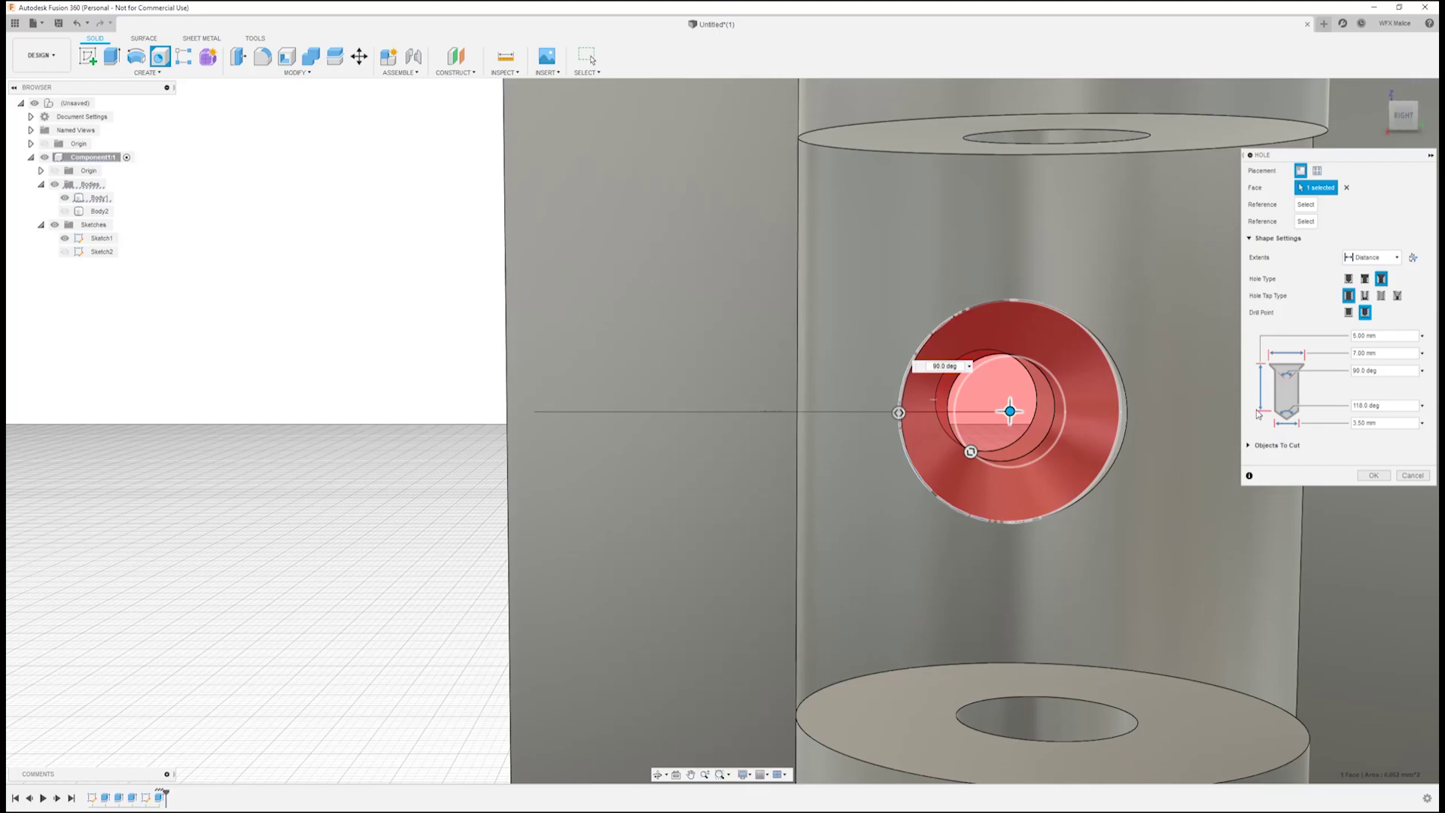
click(1374, 476)
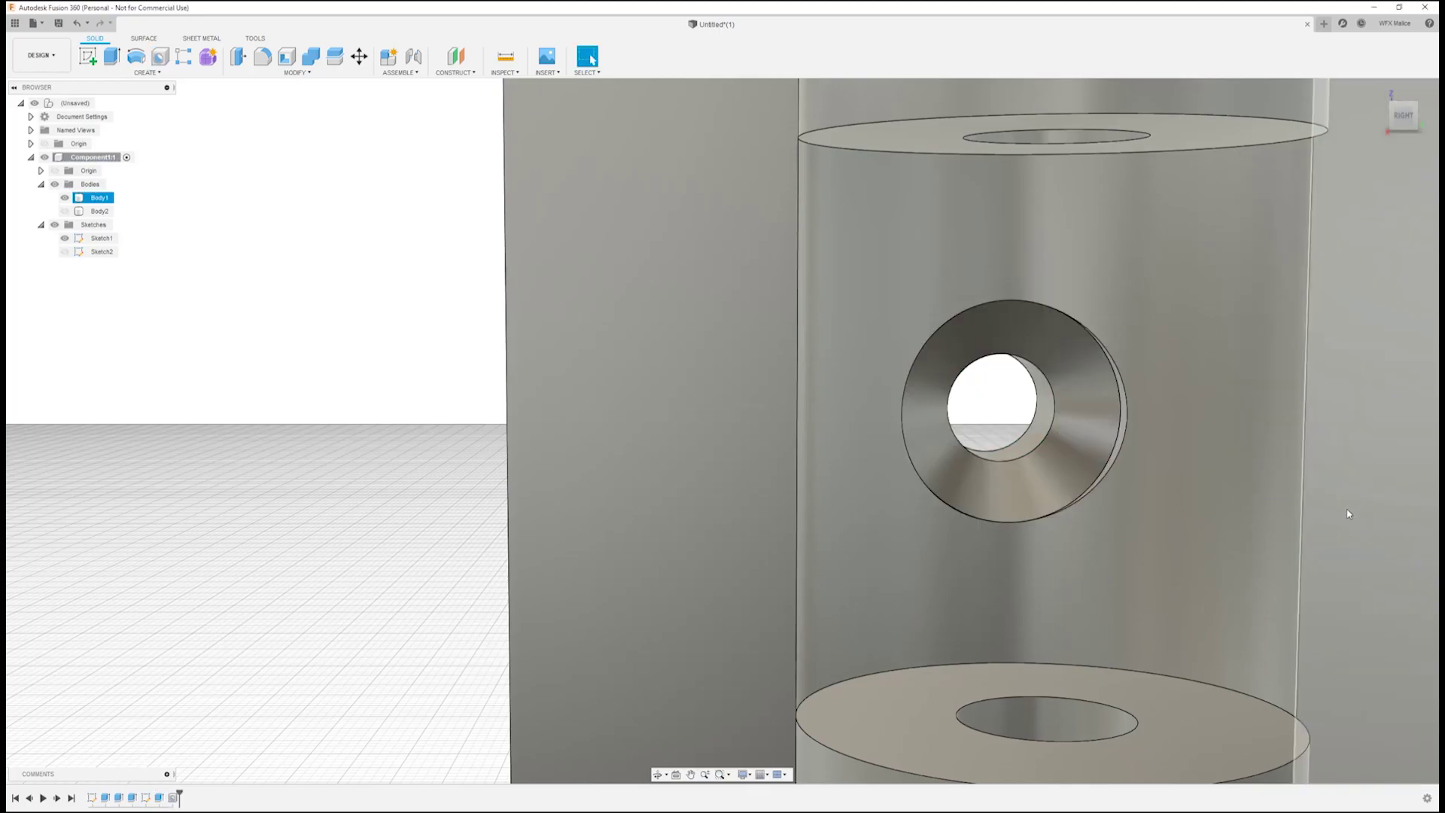
Hide the first leaf's body and show the second leaf's body, viewed from its barrel-recess side
mouse_move(1343, 525)
shift+middle_down()
mouse_move(1284, 526)
mouse_move(1360, 514)
mouse_move(1332, 516)
shift+middle_up()
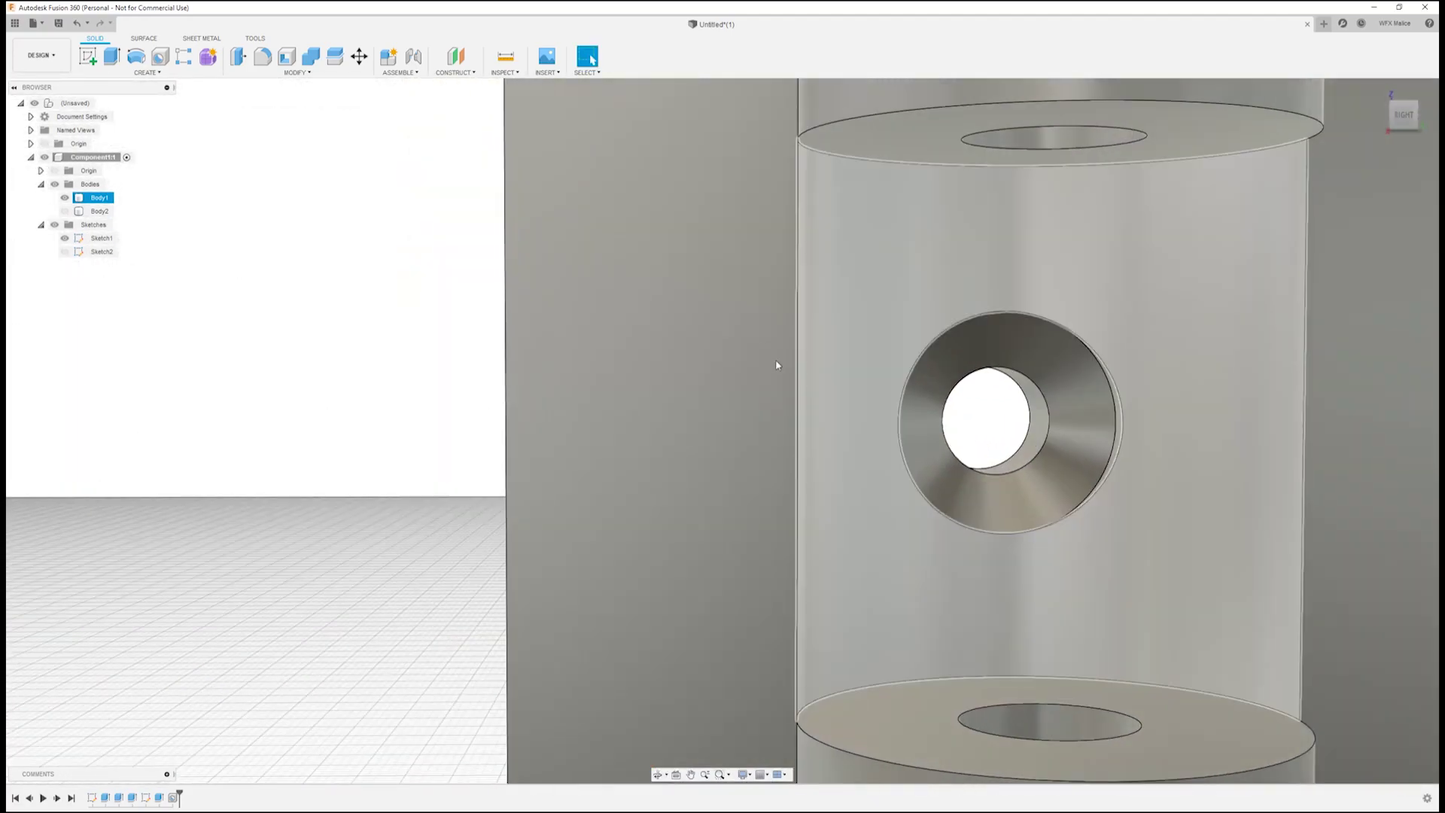
key(Escape)
click(65, 198)
click(66, 212)
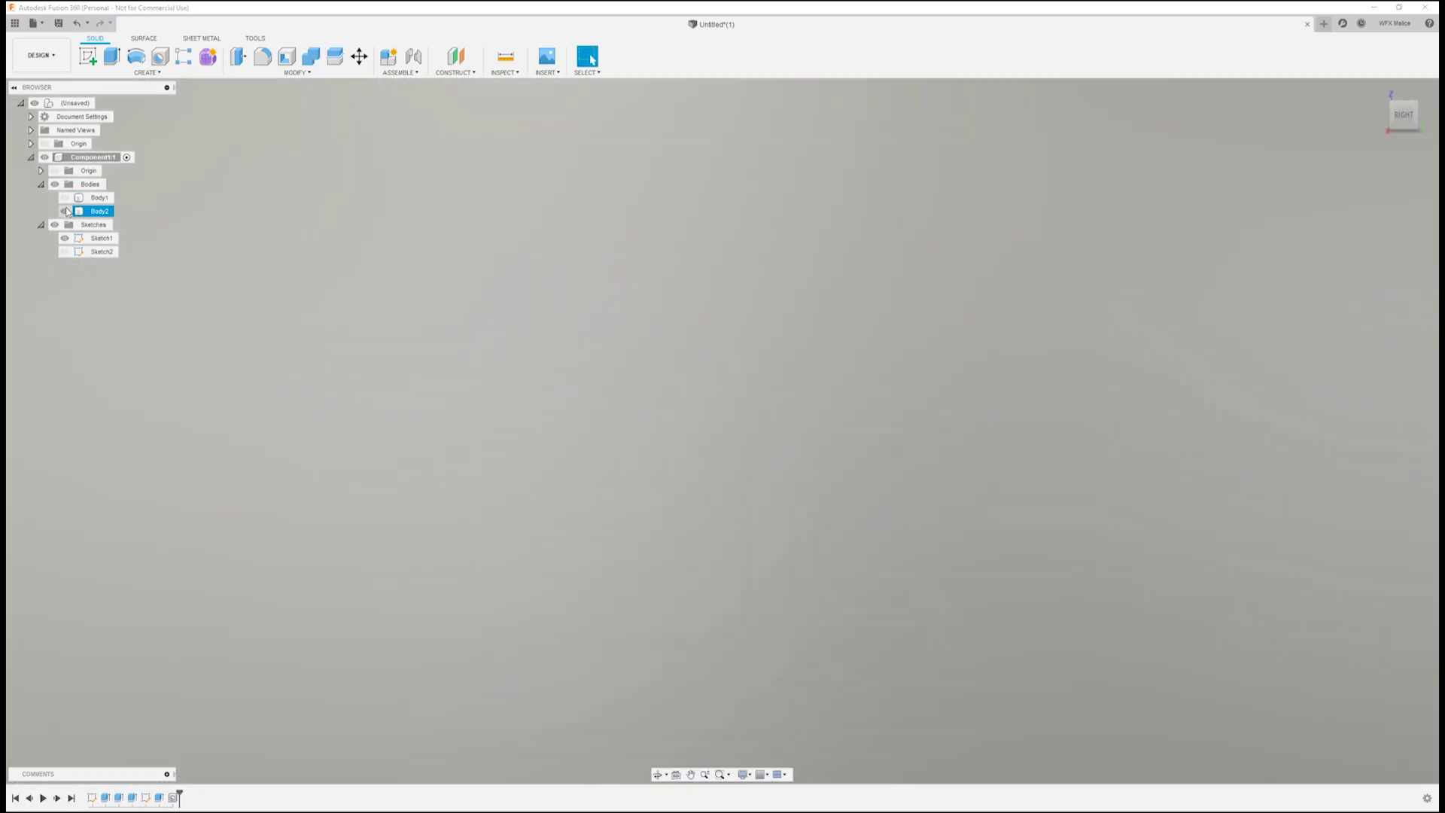
shift+middle_drag(517, 521, 577, 428)
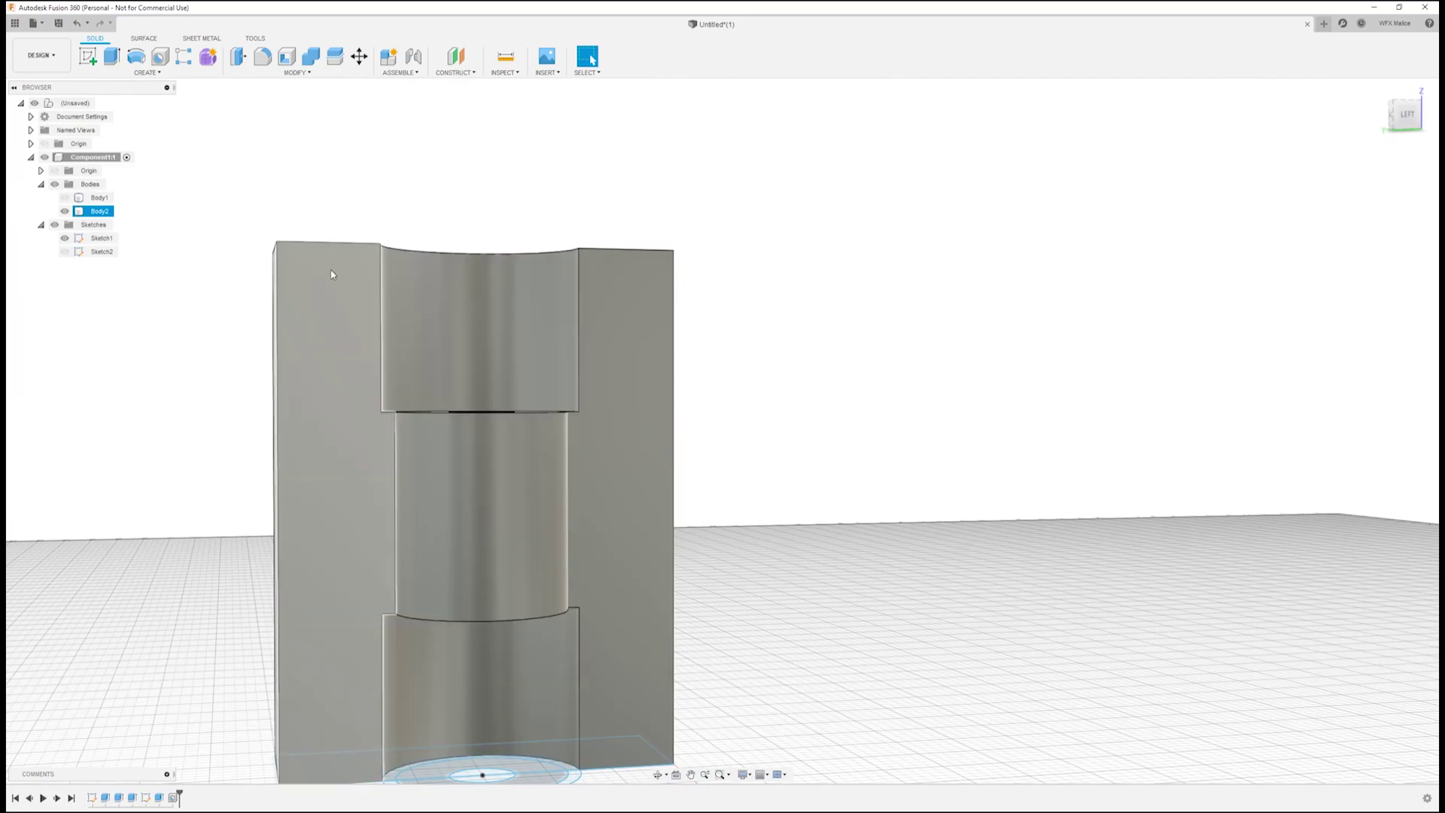
key(Escape)
Start a sketch on the second leaf and draw a vertical construction line joining the midpoints of the upper barrel recess's upper and lower edges
click(84, 58)
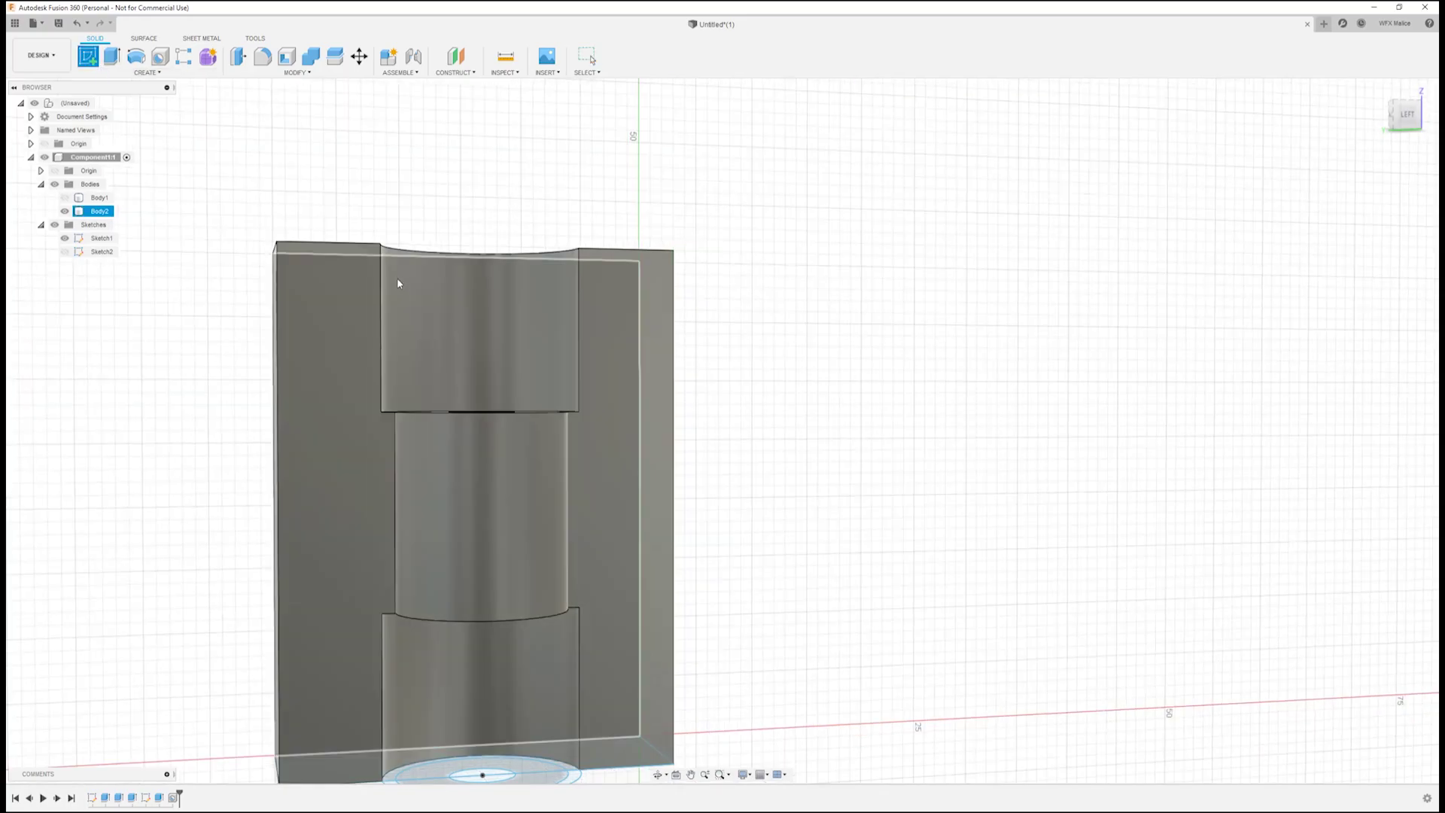
click(467, 317)
click(760, 440)
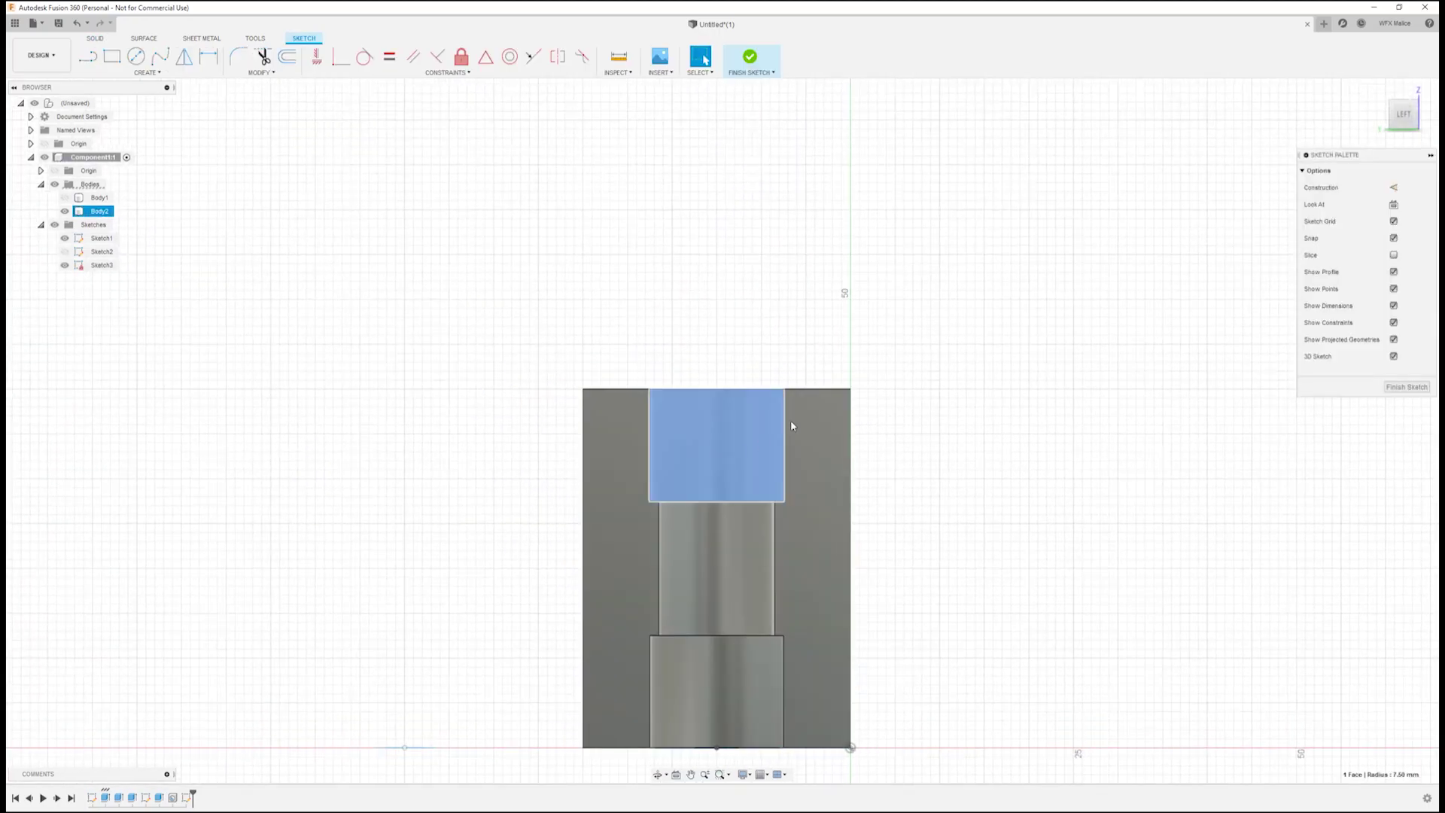
key(l)
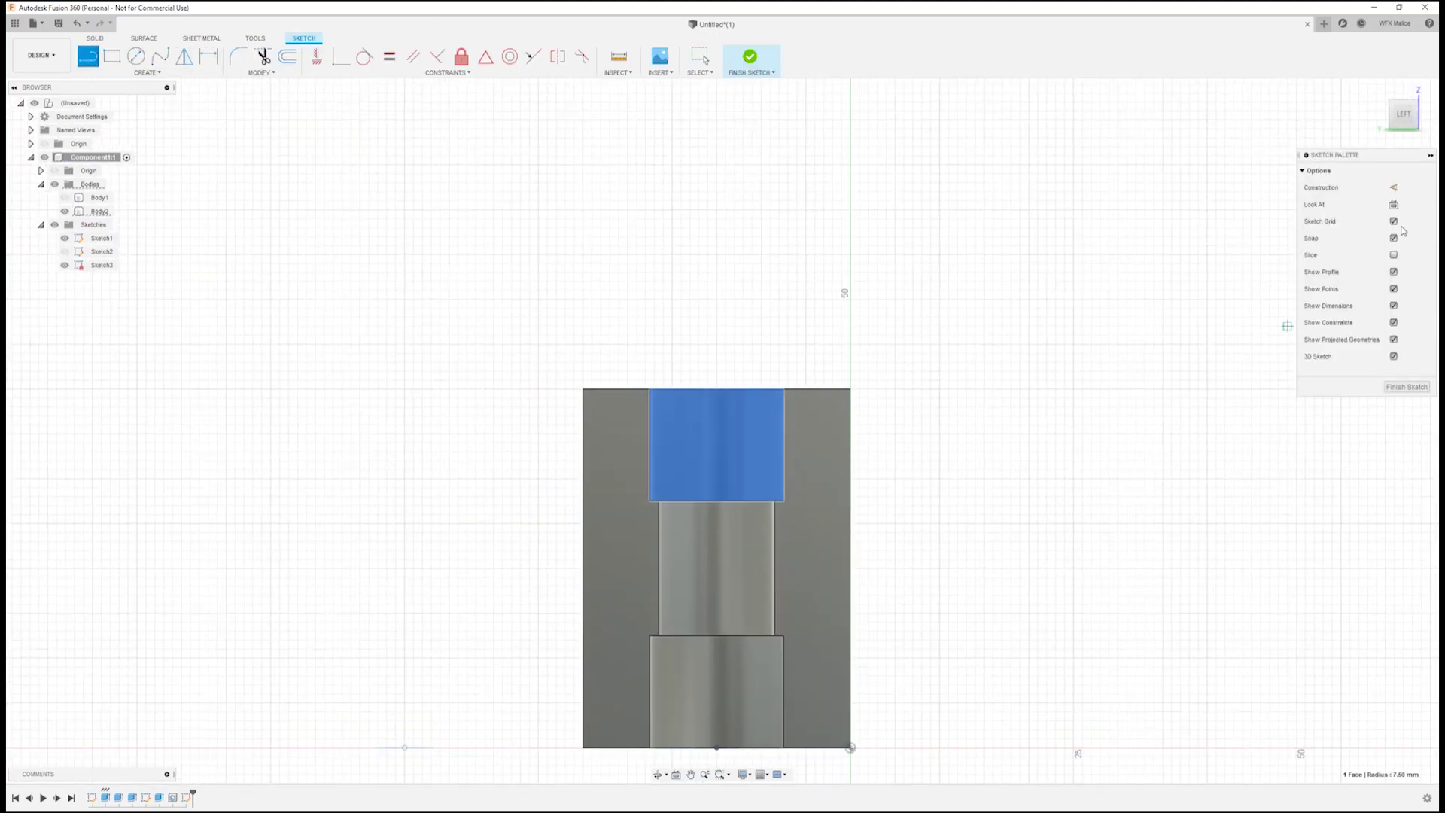
click(1393, 188)
scroll(740, 416, up, 5)
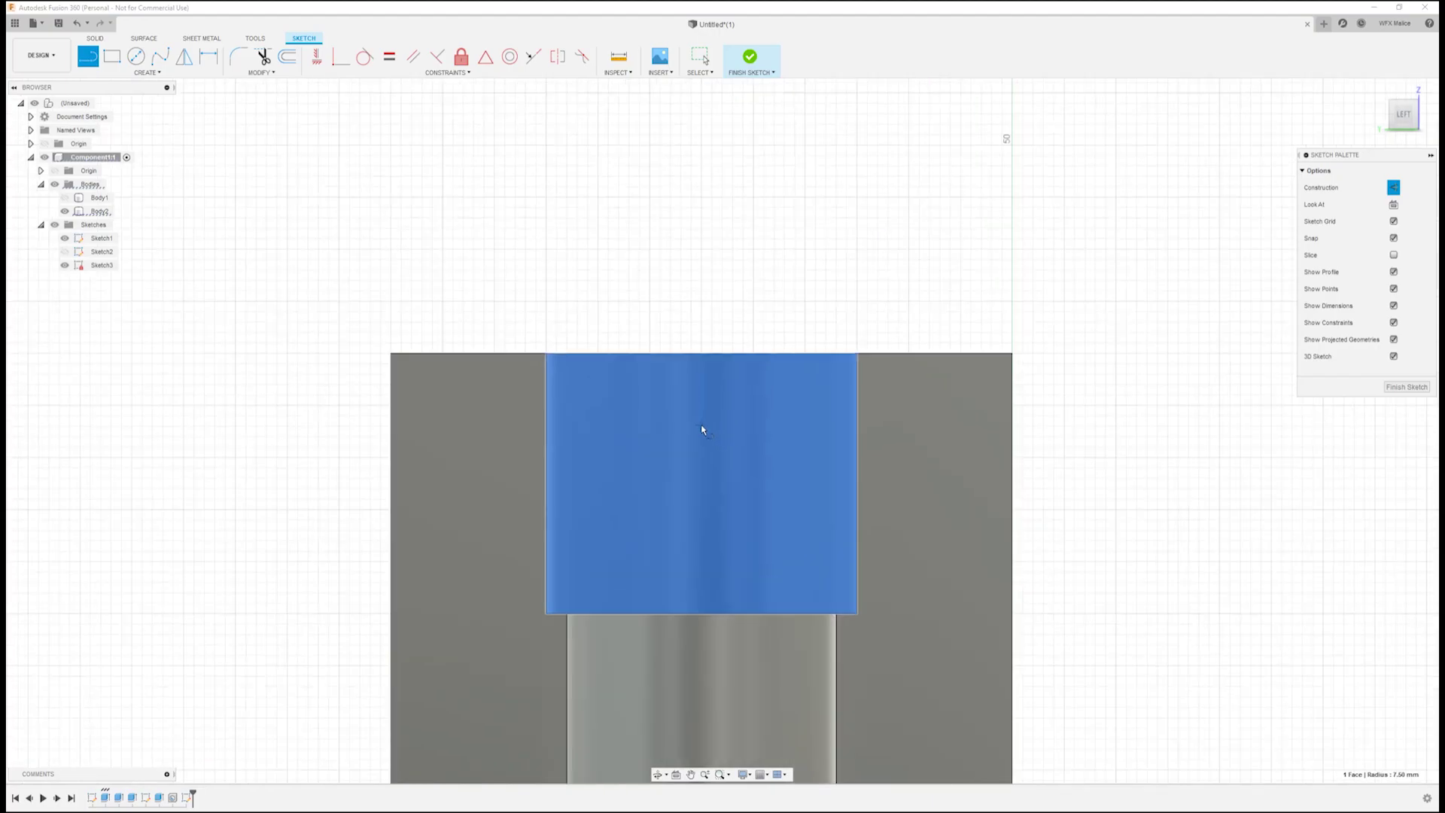
click(701, 328)
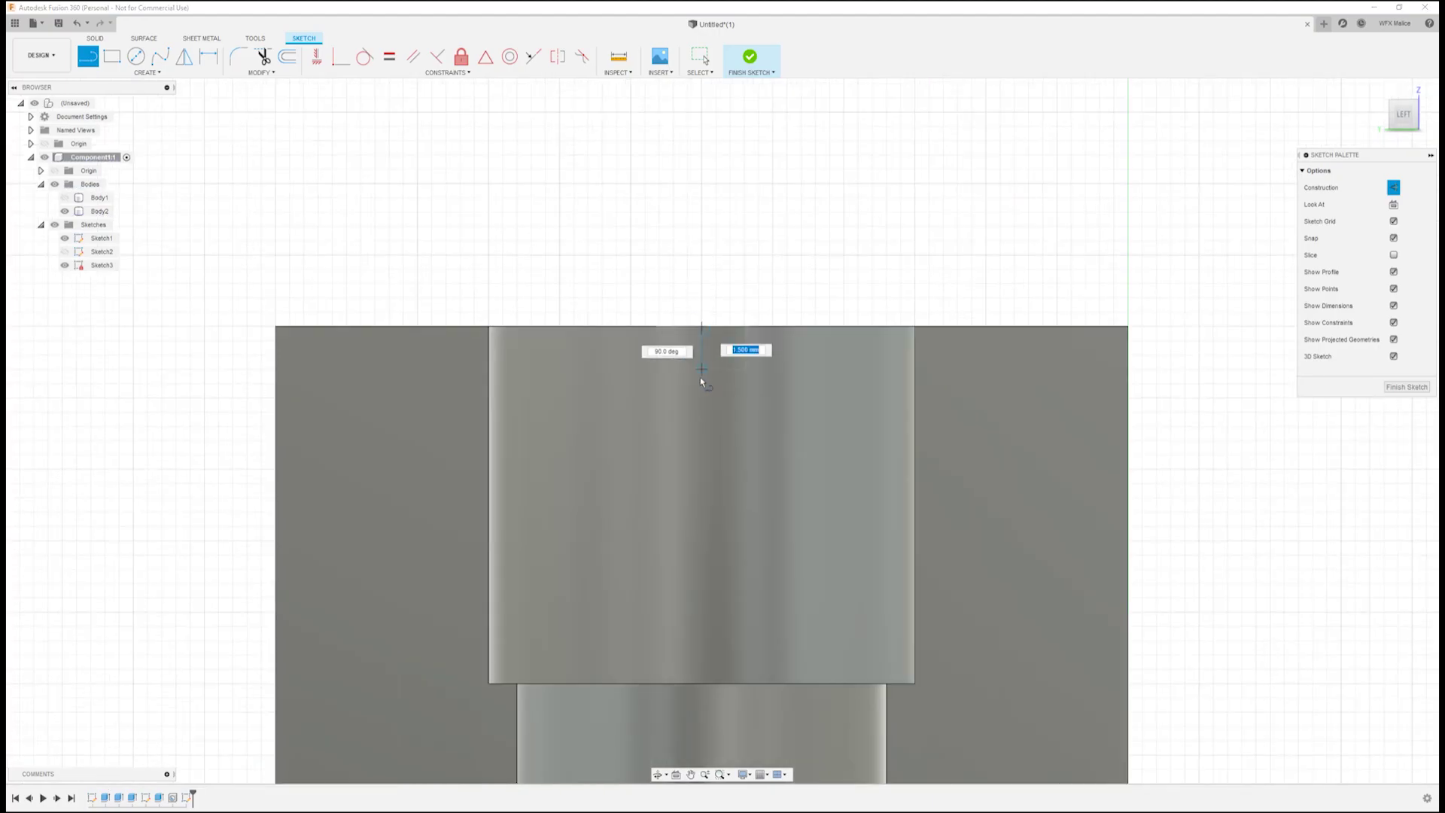
click(701, 683)
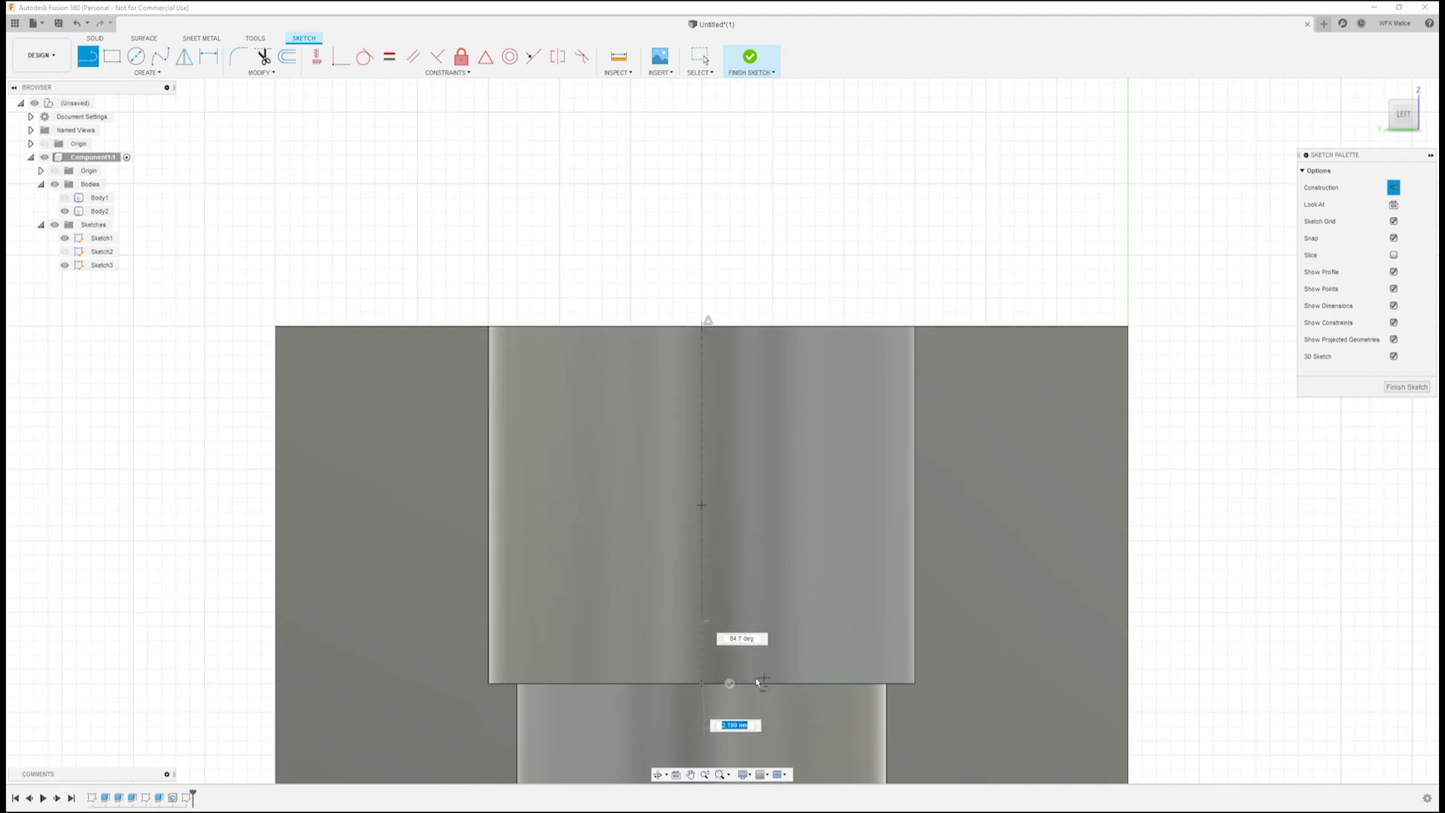
Draw a vertical construction line joining the midpoints of the lower barrel recess's lower and upper edges
key(Escape)
key(F6)
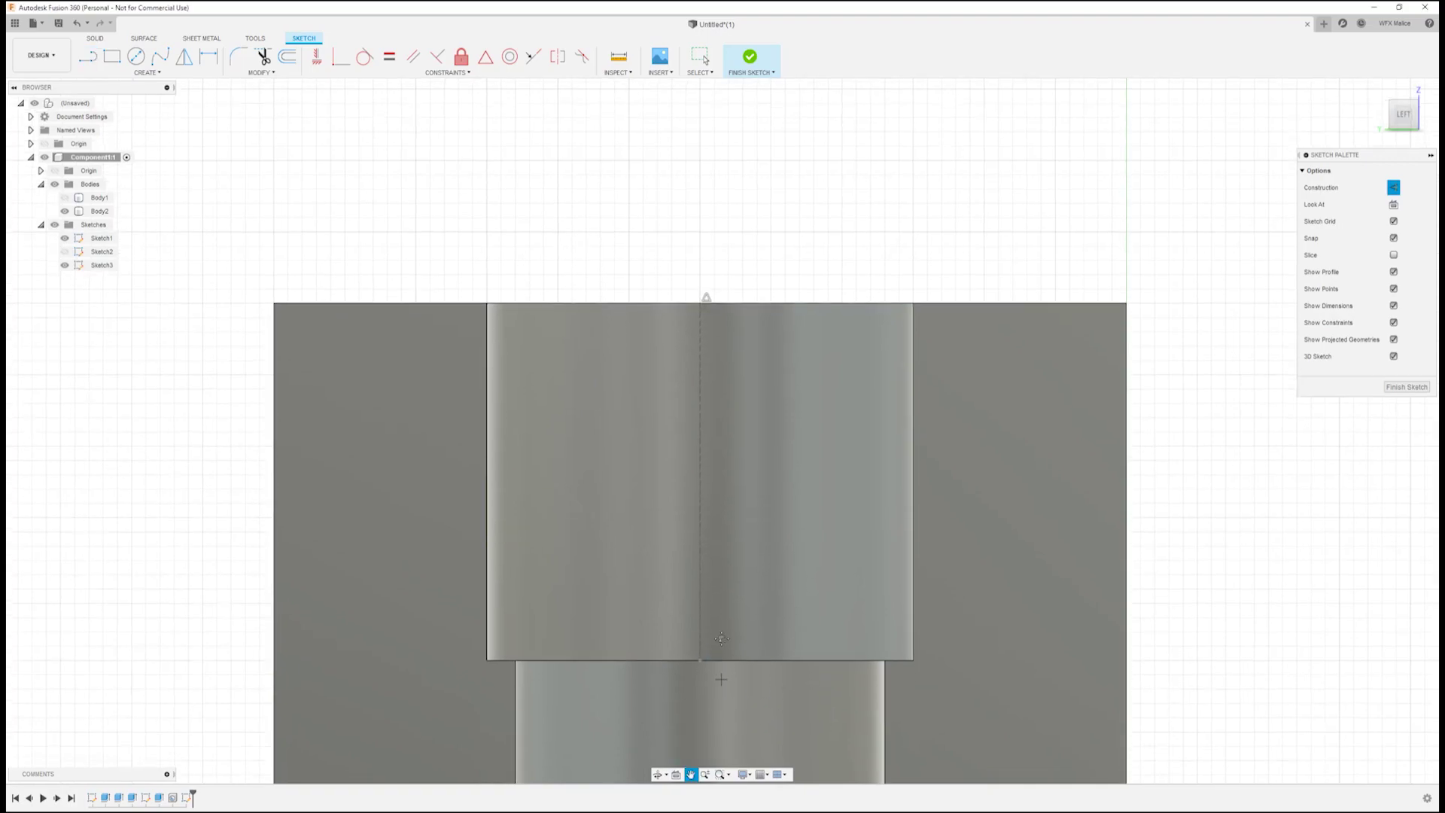
middle_drag(744, 600, 732, 413)
scroll(732, 413, up, 3)
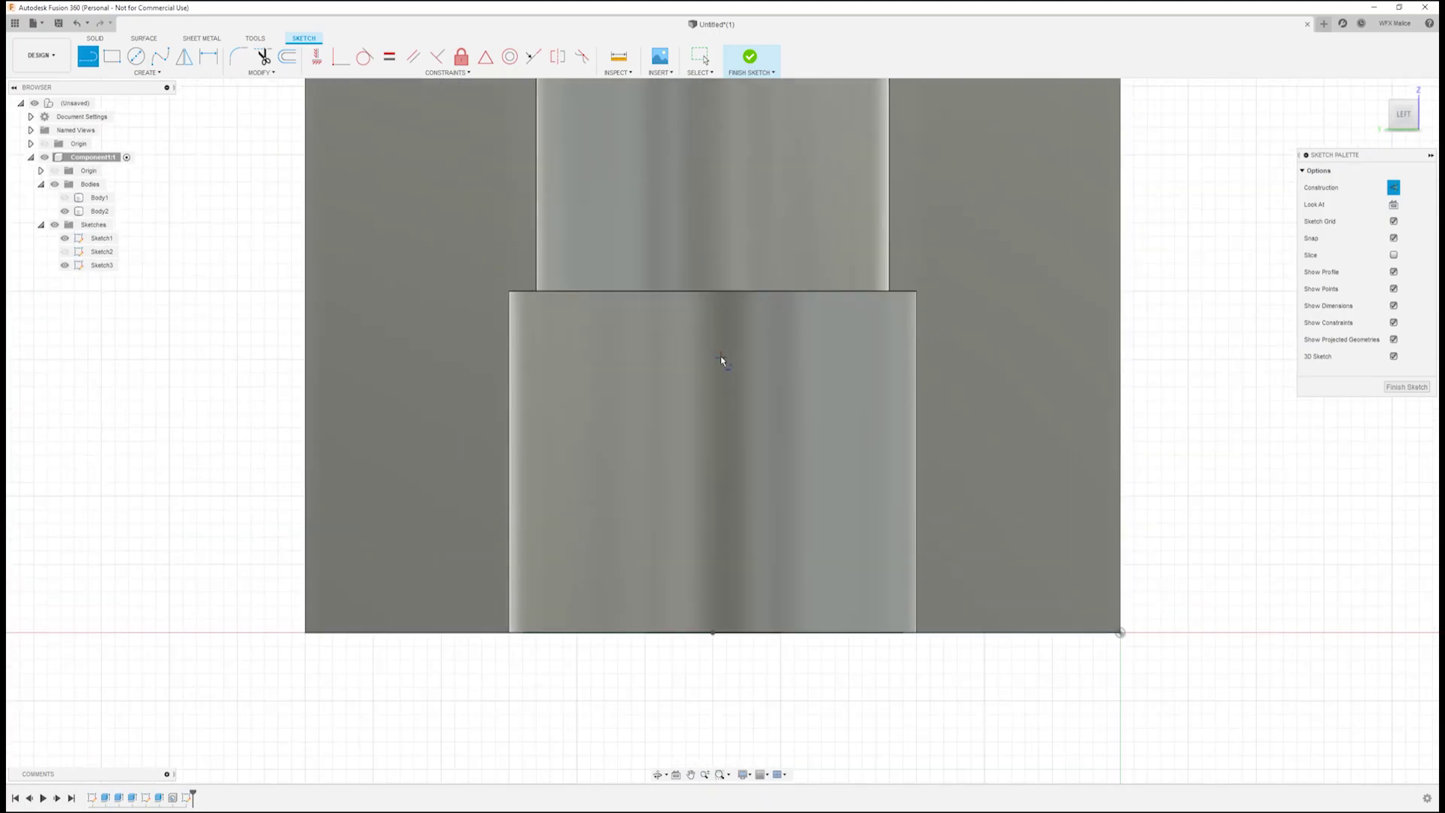
click(712, 633)
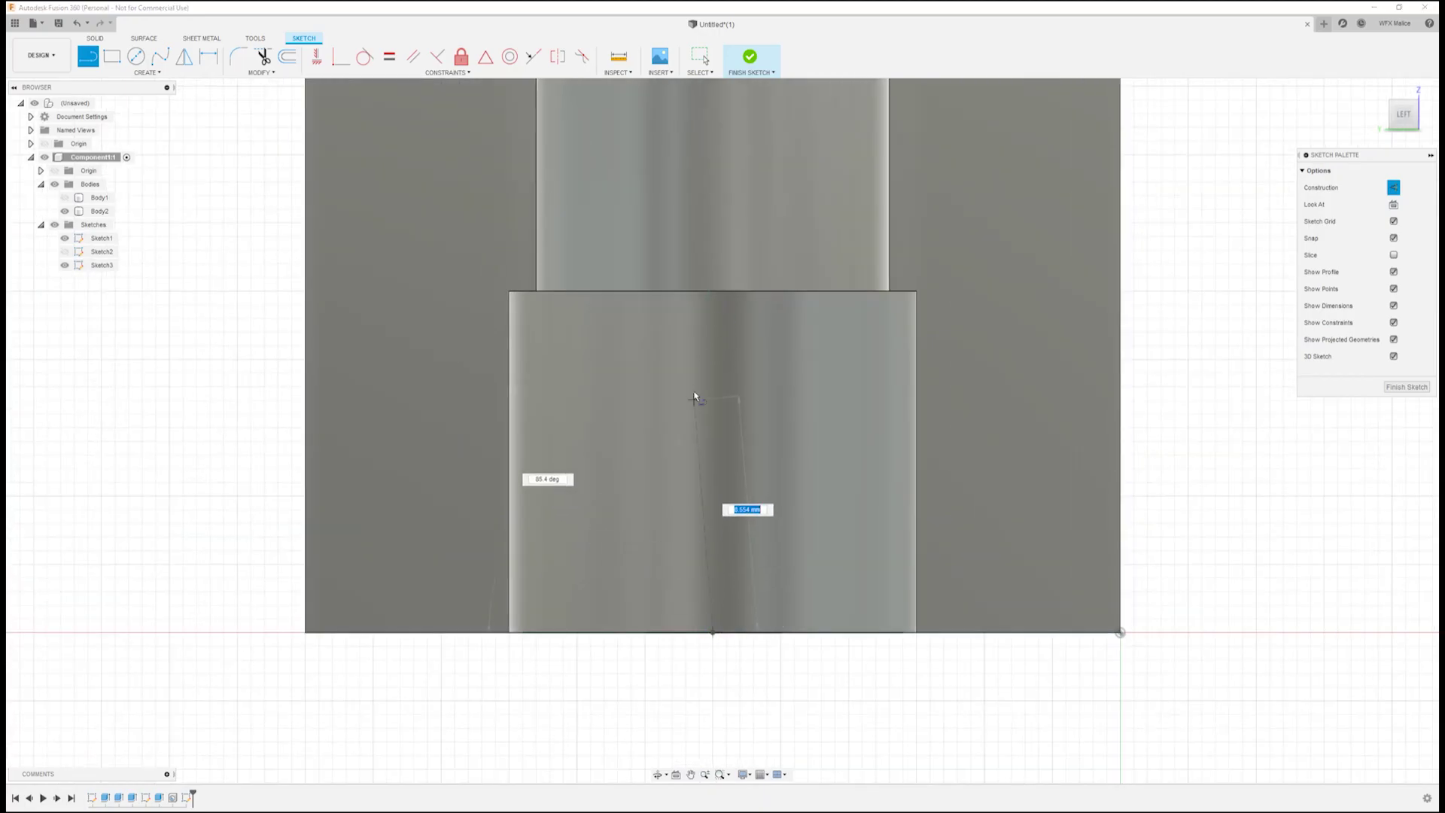
click(714, 292)
click(686, 292)
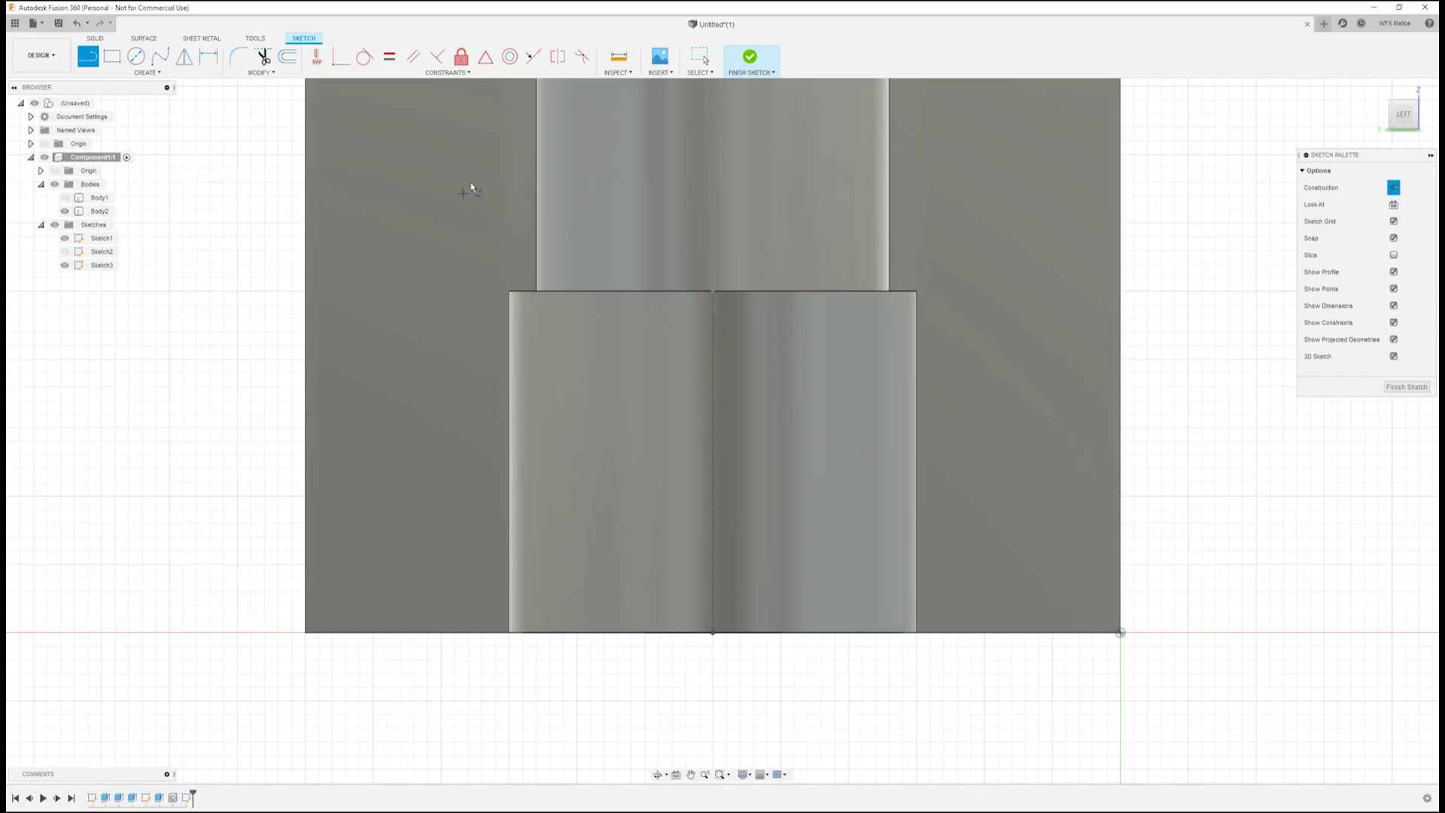
Draw a 7 mm diameter circle with normal lines, centred on the midpoint of the lower recess's construction line
key(c)
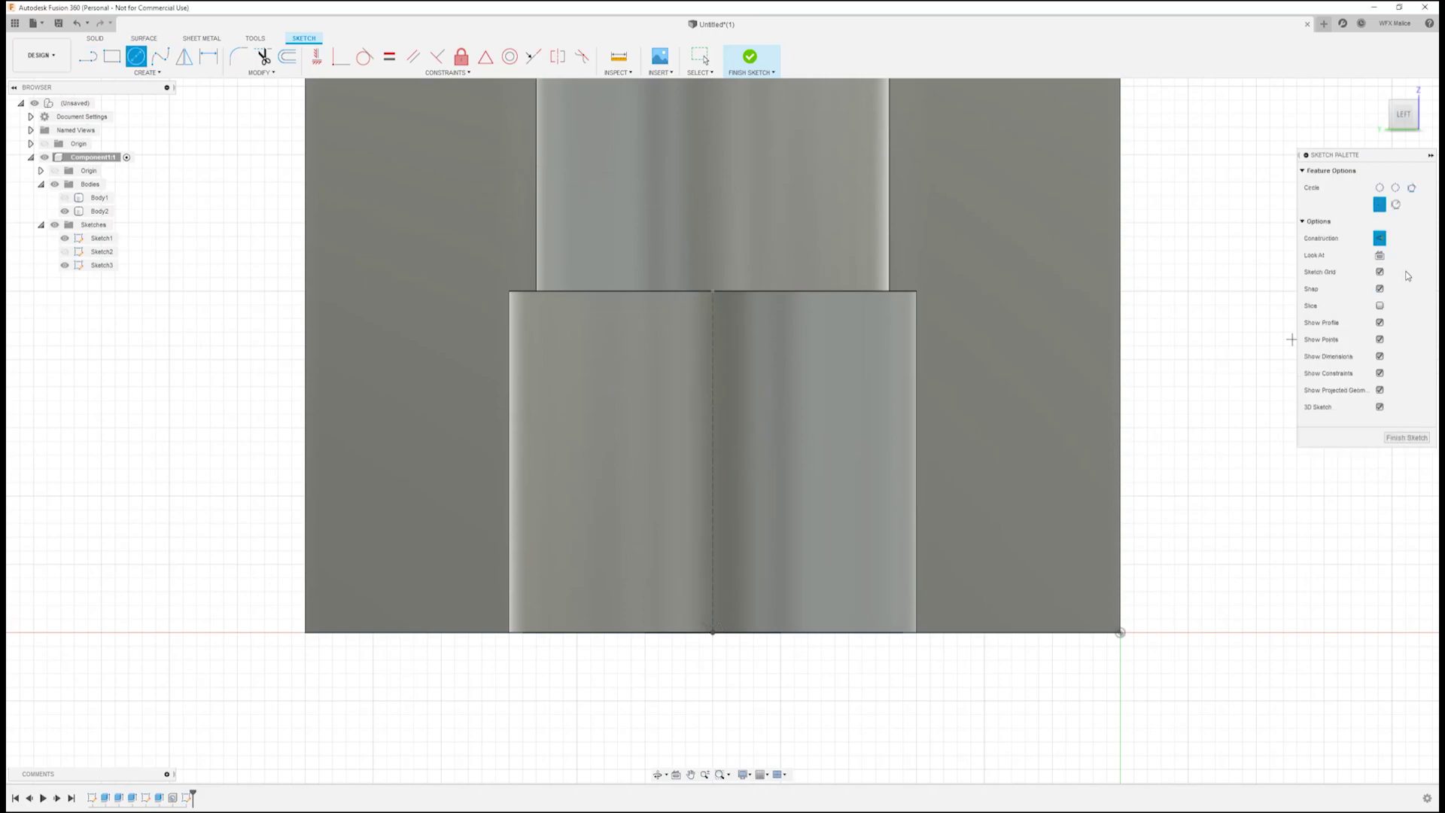
click(1379, 238)
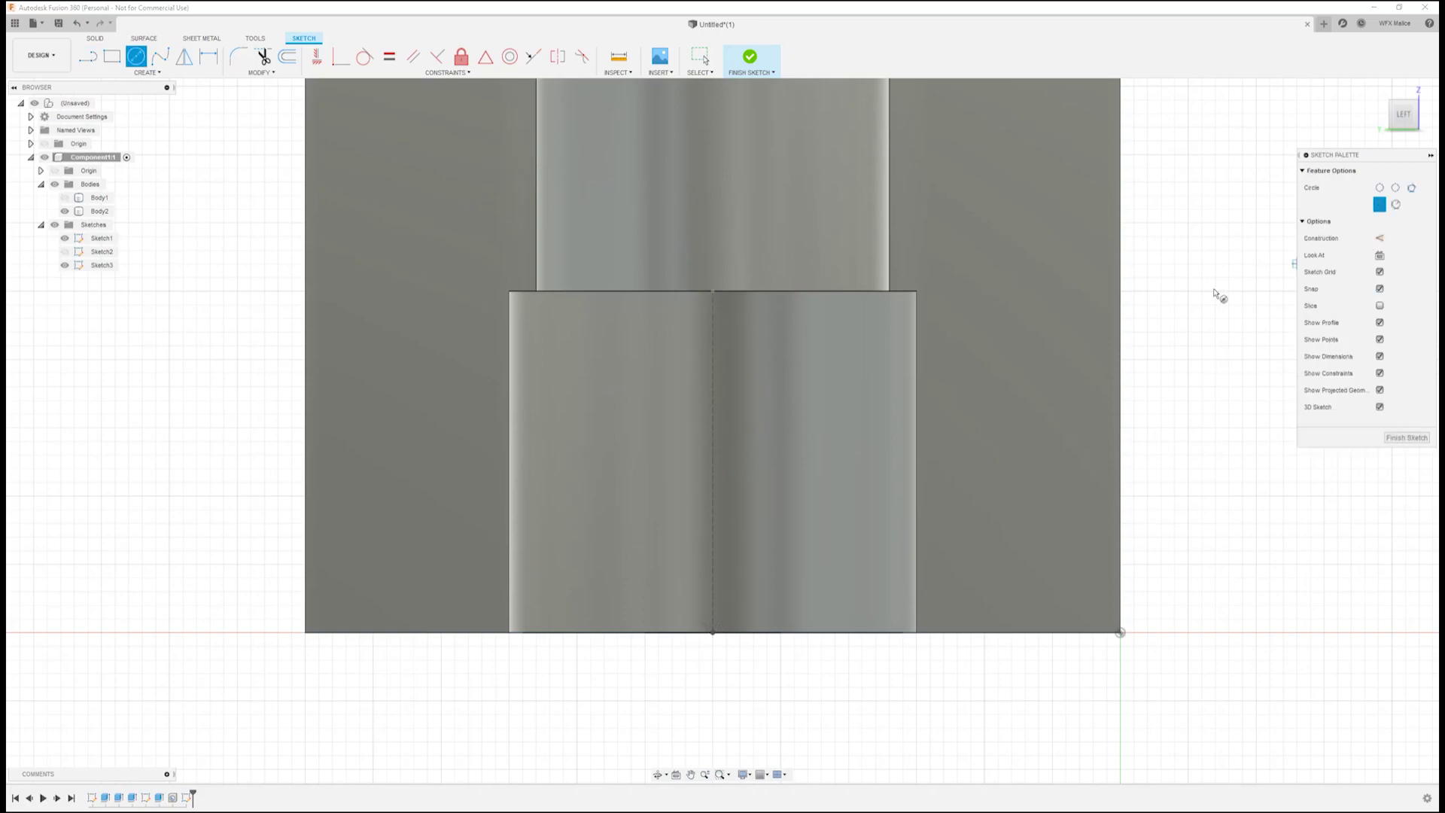
click(712, 462)
key(Return)
key(Escape)
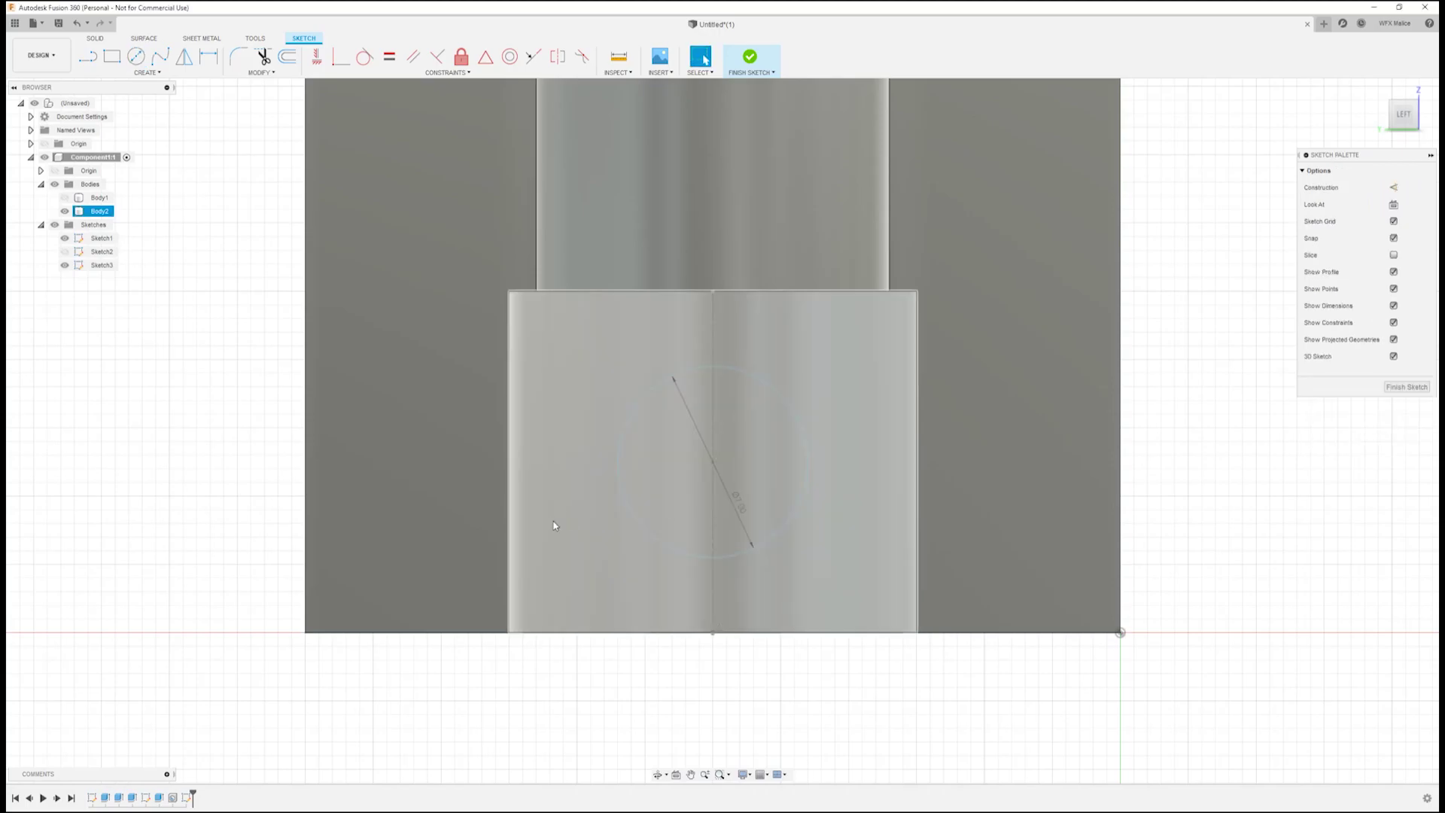
Draw a second 7 mm diameter circle centred on the upper recess's construction line and finish the sketch
scroll(801, 362, down, 5)
middle_drag(784, 294, 806, 352)
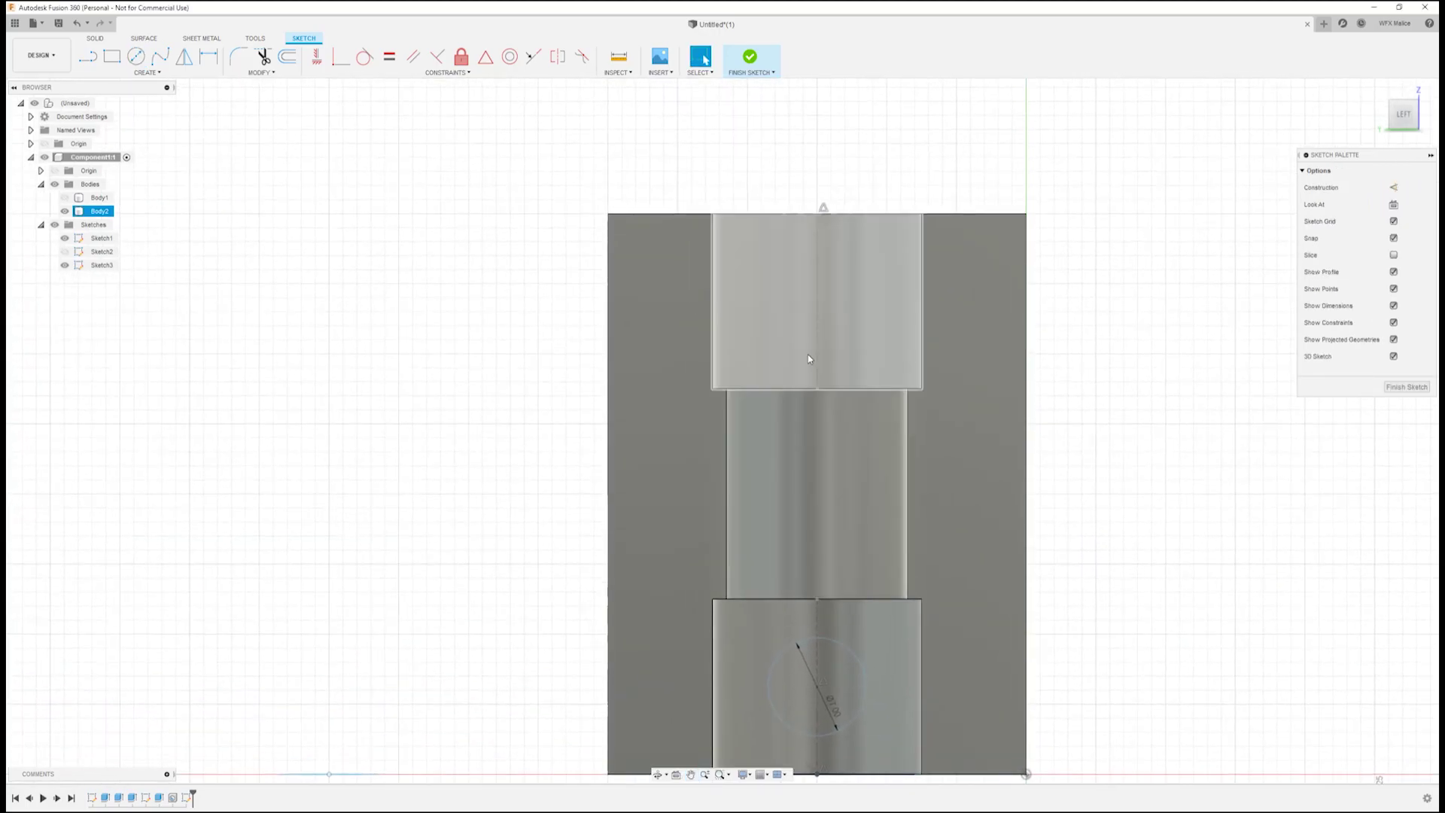
key(c)
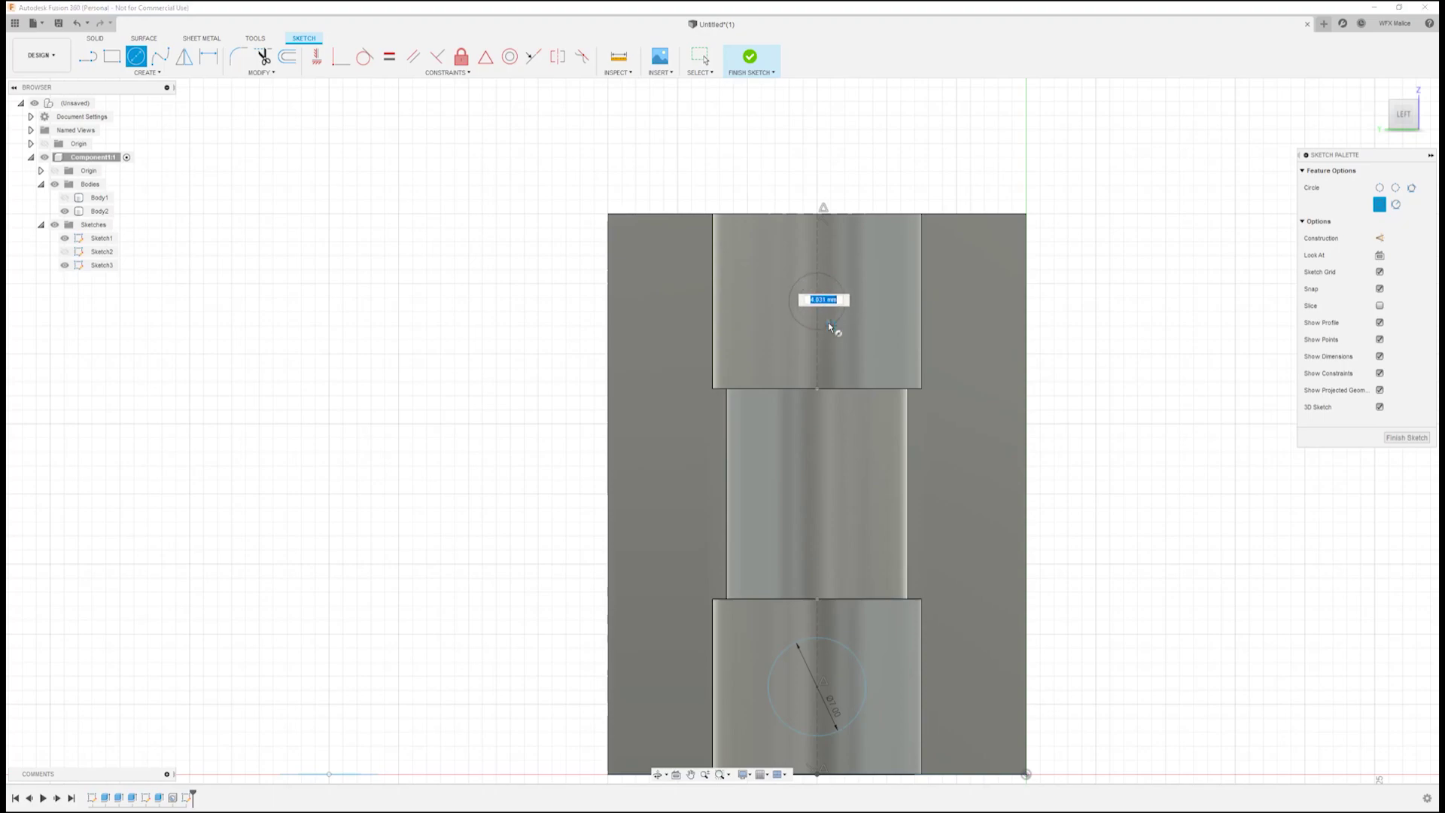
key(Return)
key(Escape)
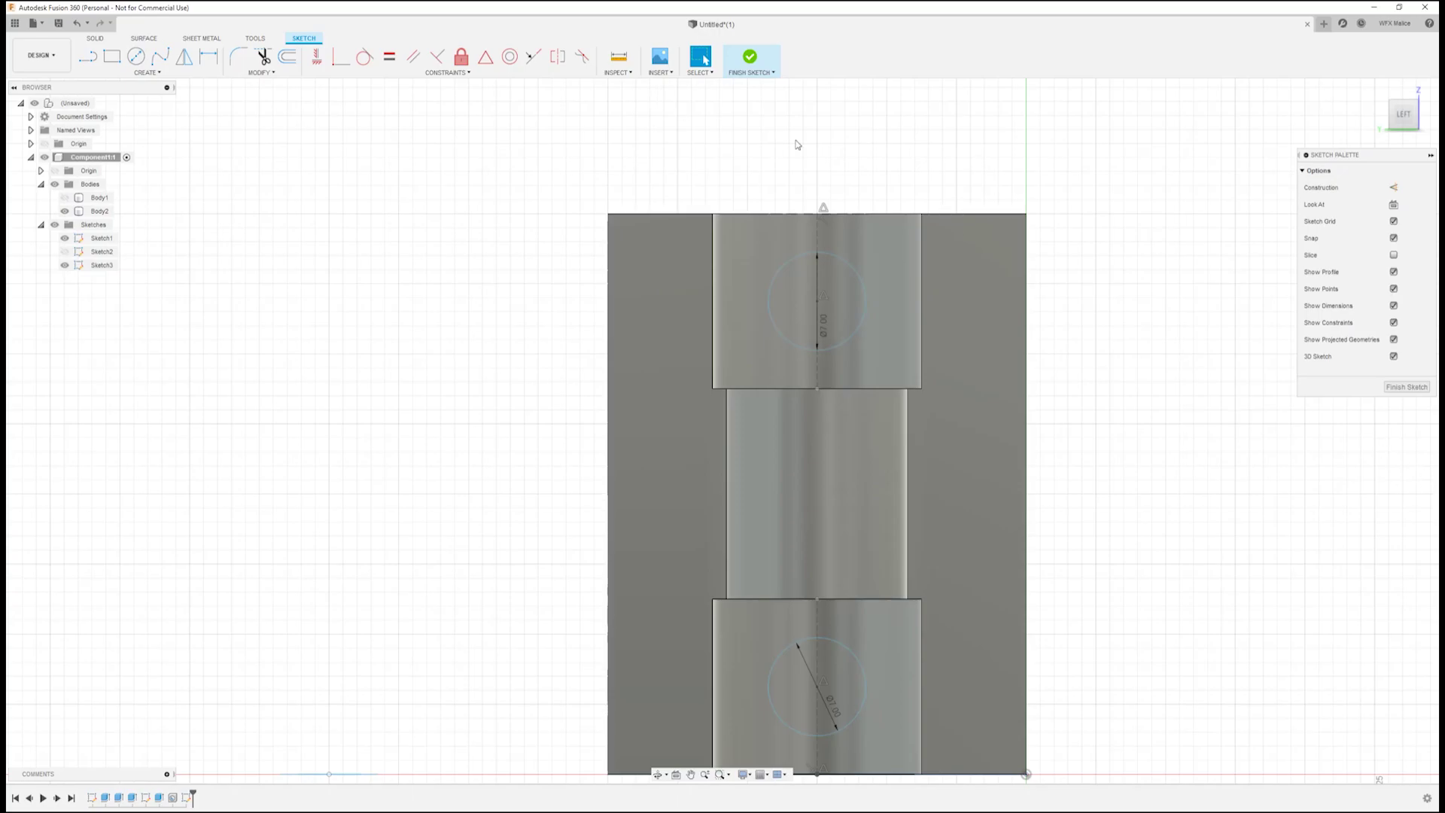
click(1406, 386)
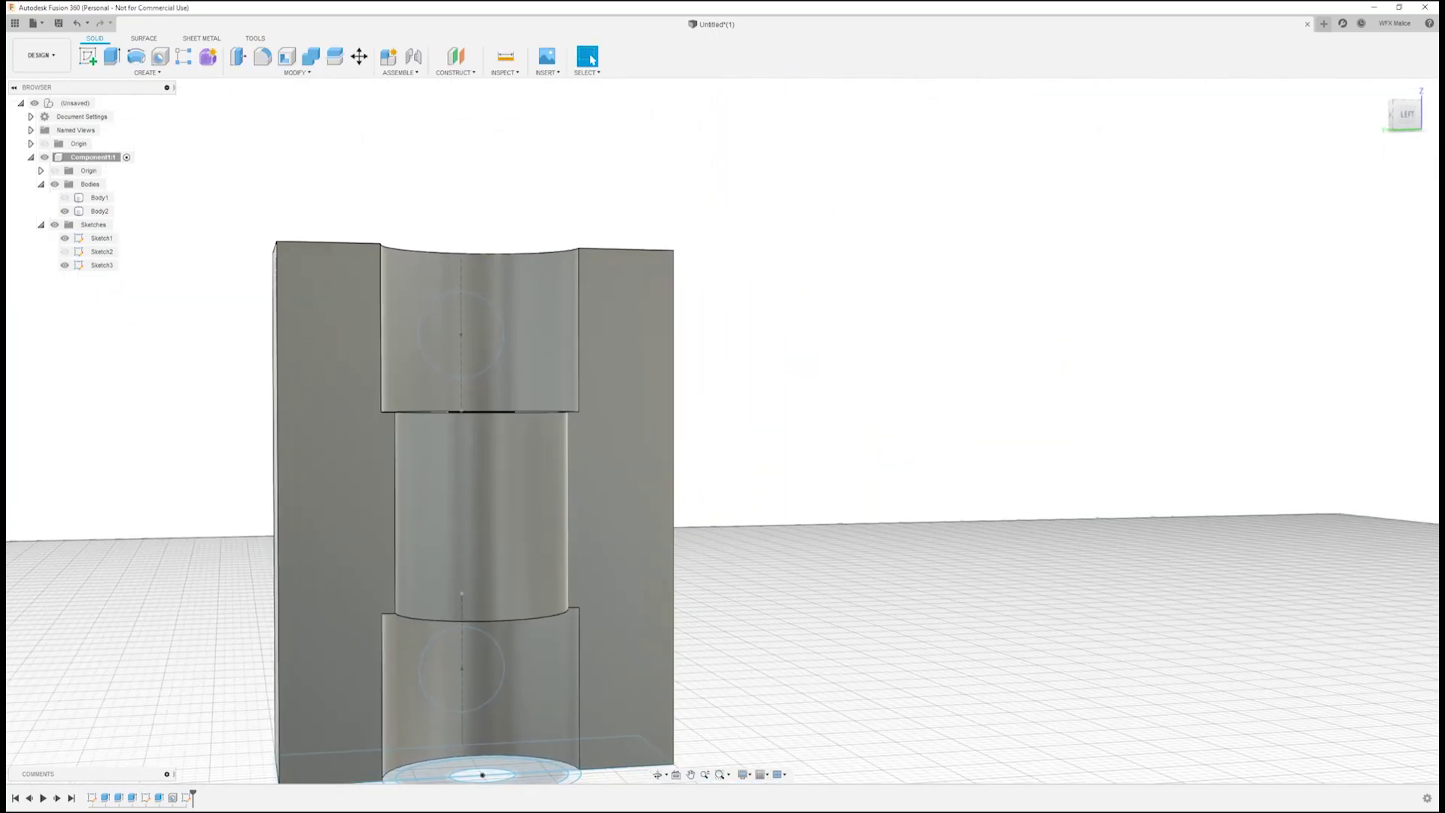
Extrude both 7 mm circles as a cut into the second leaf's barrel recesses, starting from a plane offset -4.5 mm
click(112, 57)
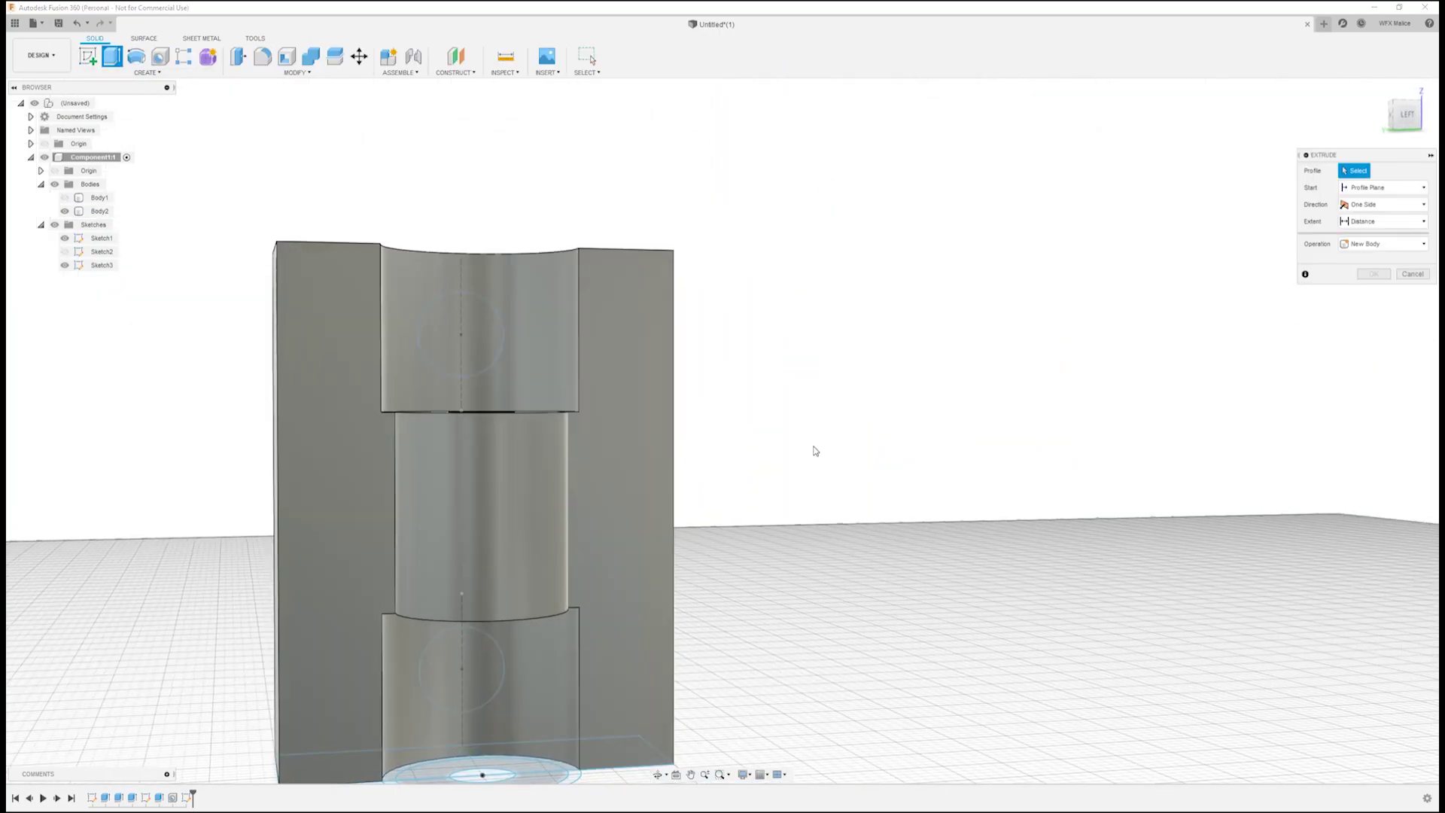
shift+middle_drag(817, 451, 484, 306)
click(425, 225)
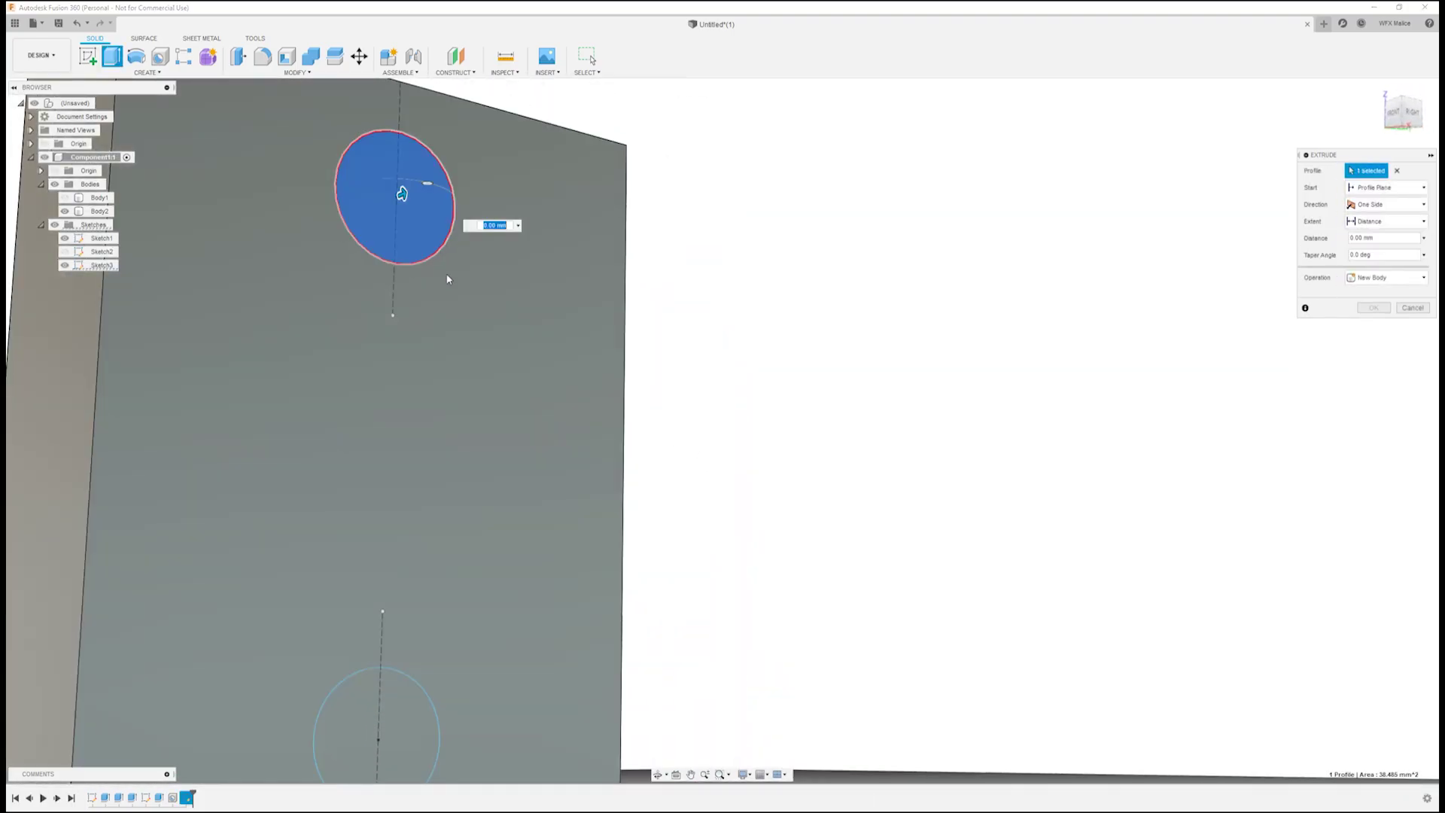
click(412, 706)
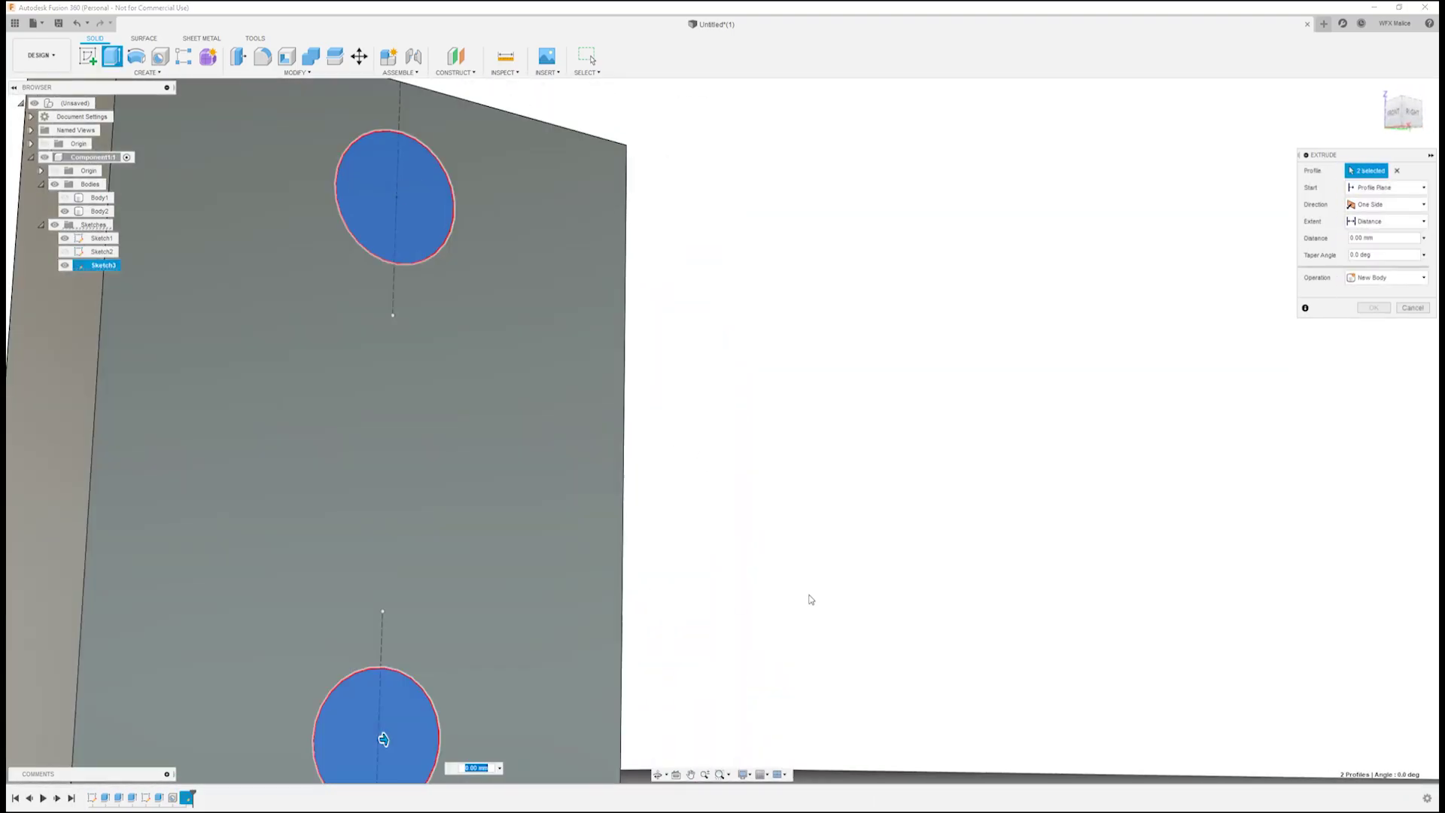
scroll(811, 598, down, 5)
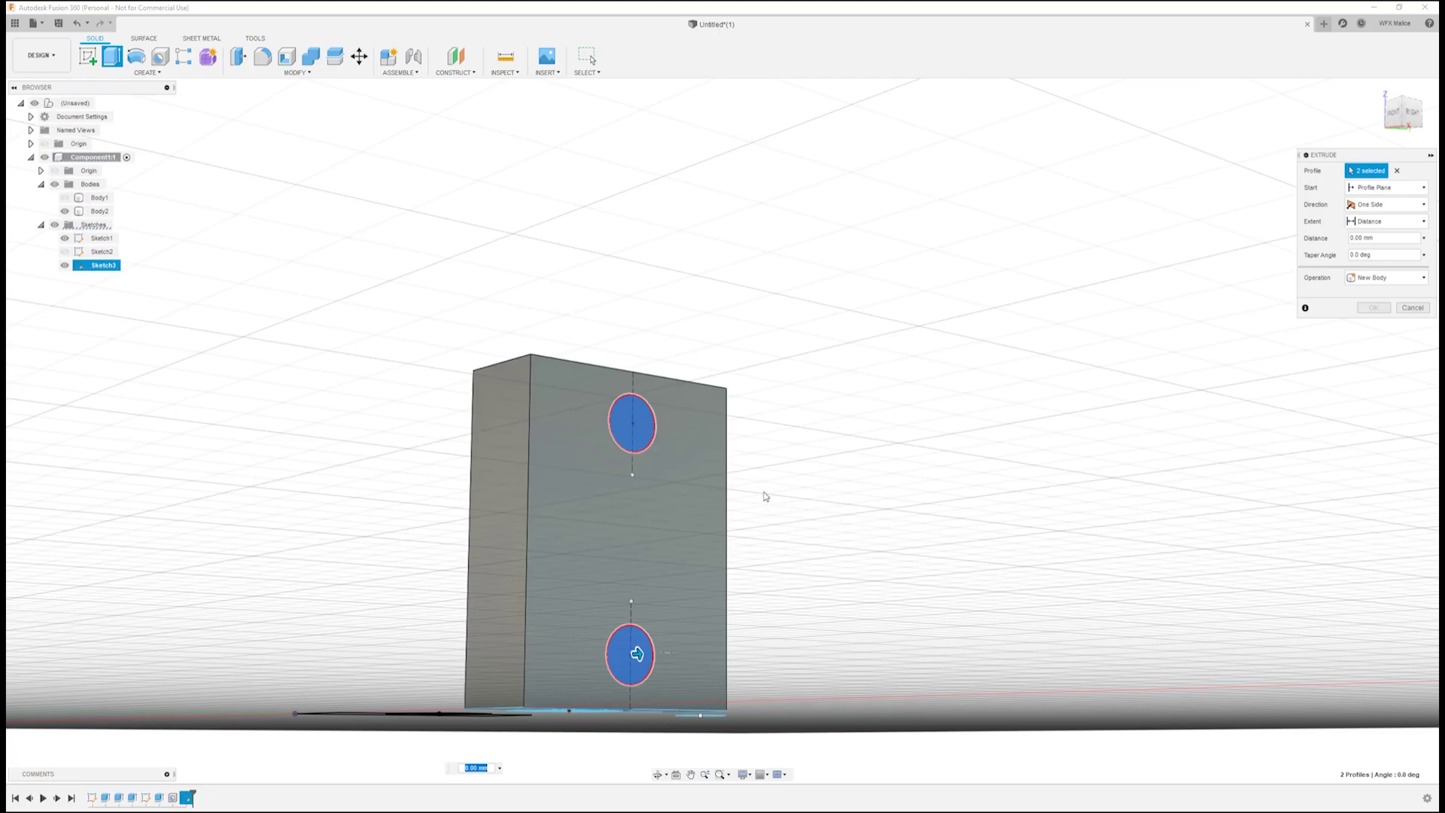
shift+middle_drag(683, 451, 690, 522)
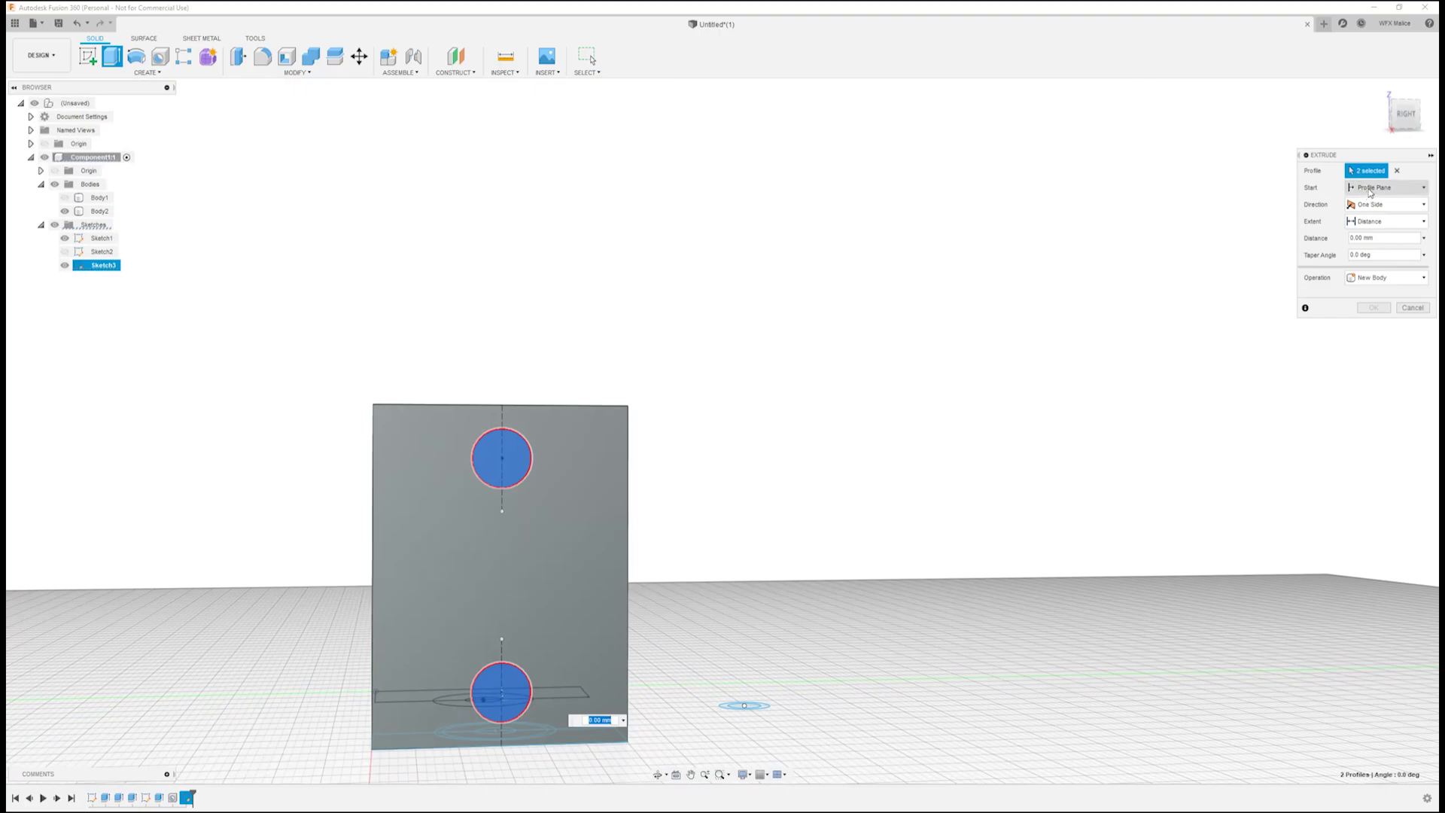
click(1370, 188)
click(1366, 211)
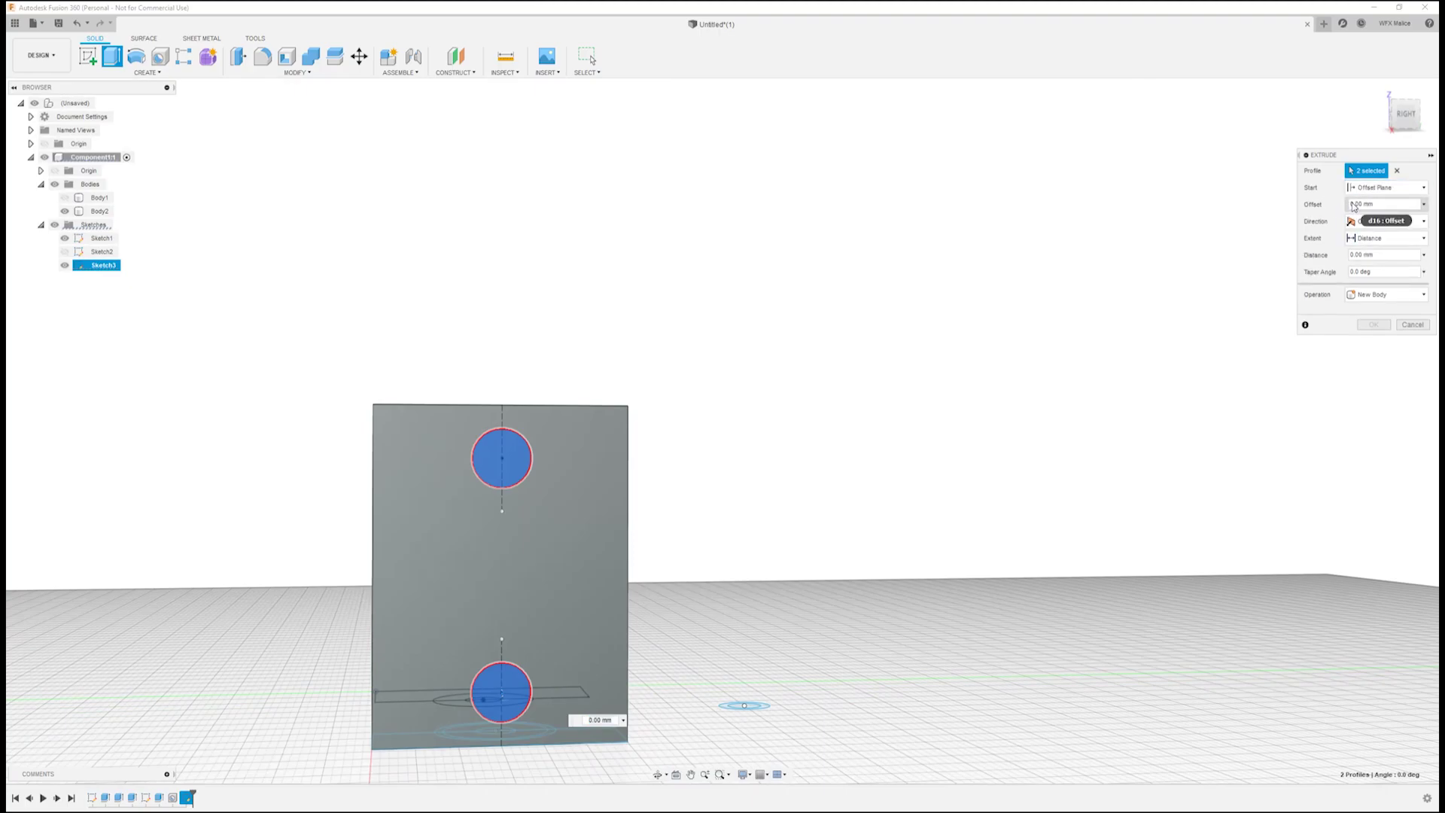
double_click(1355, 203)
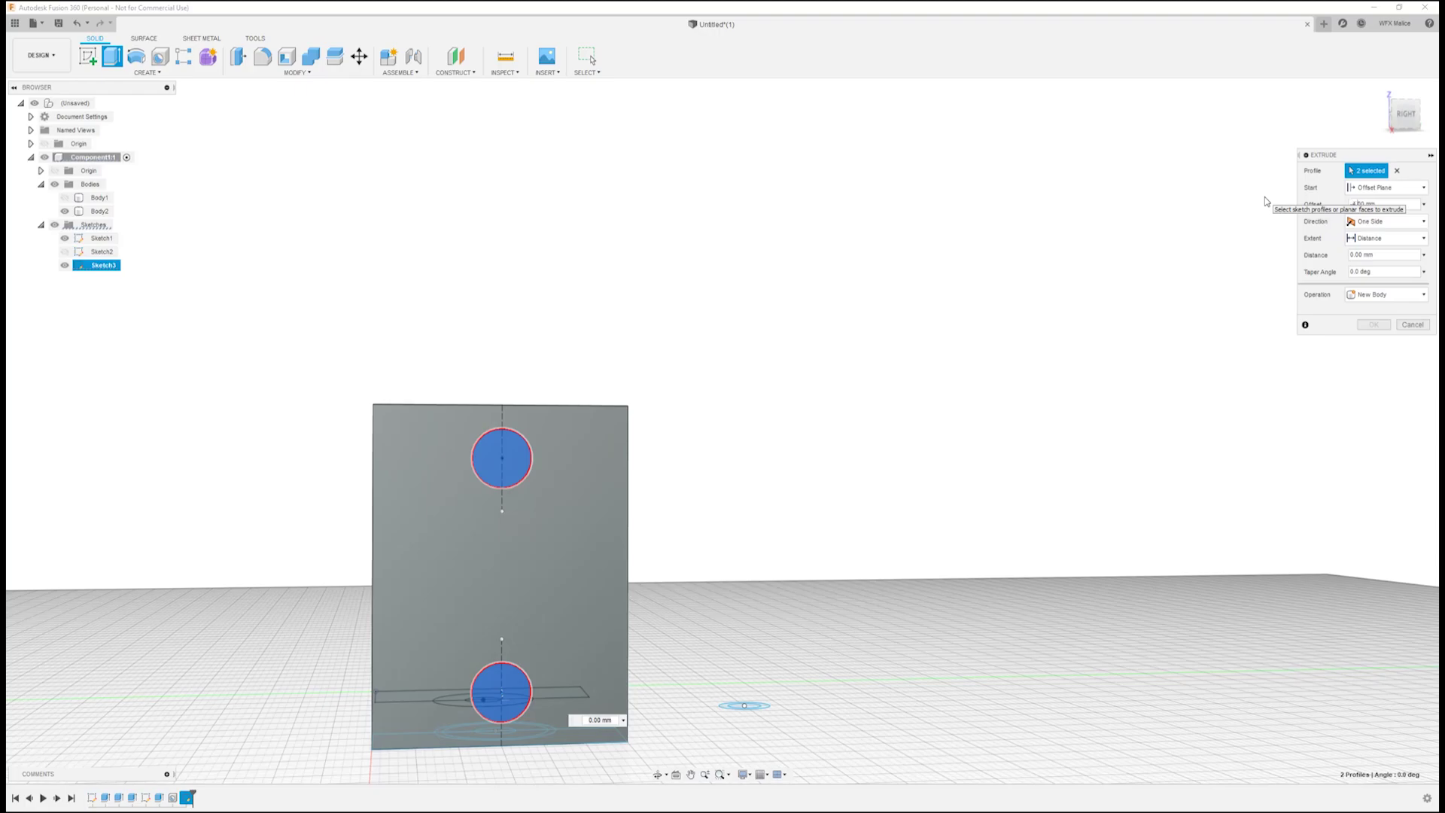
key(Return)
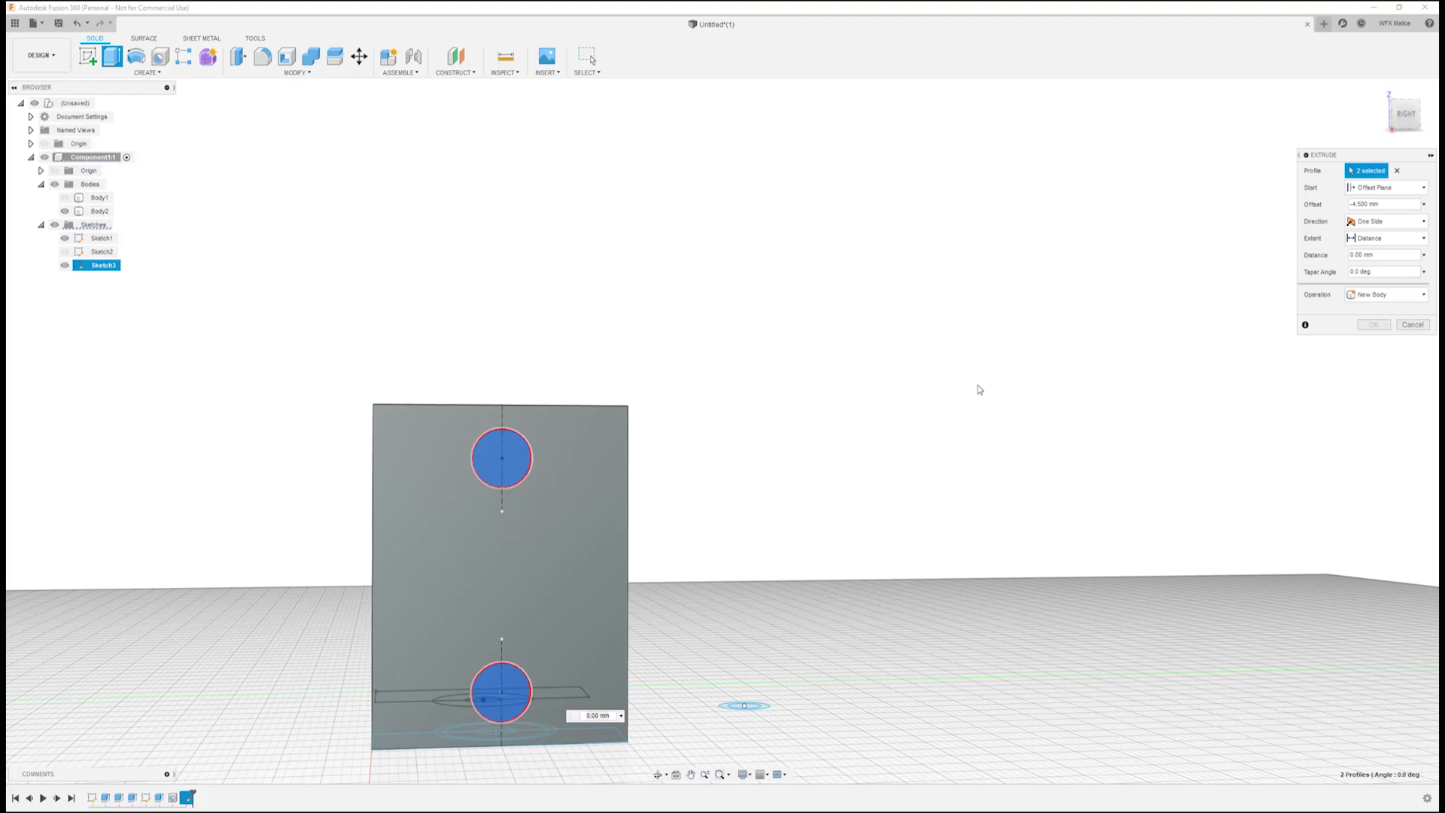
shift+middle_drag(979, 389, 1089, 416)
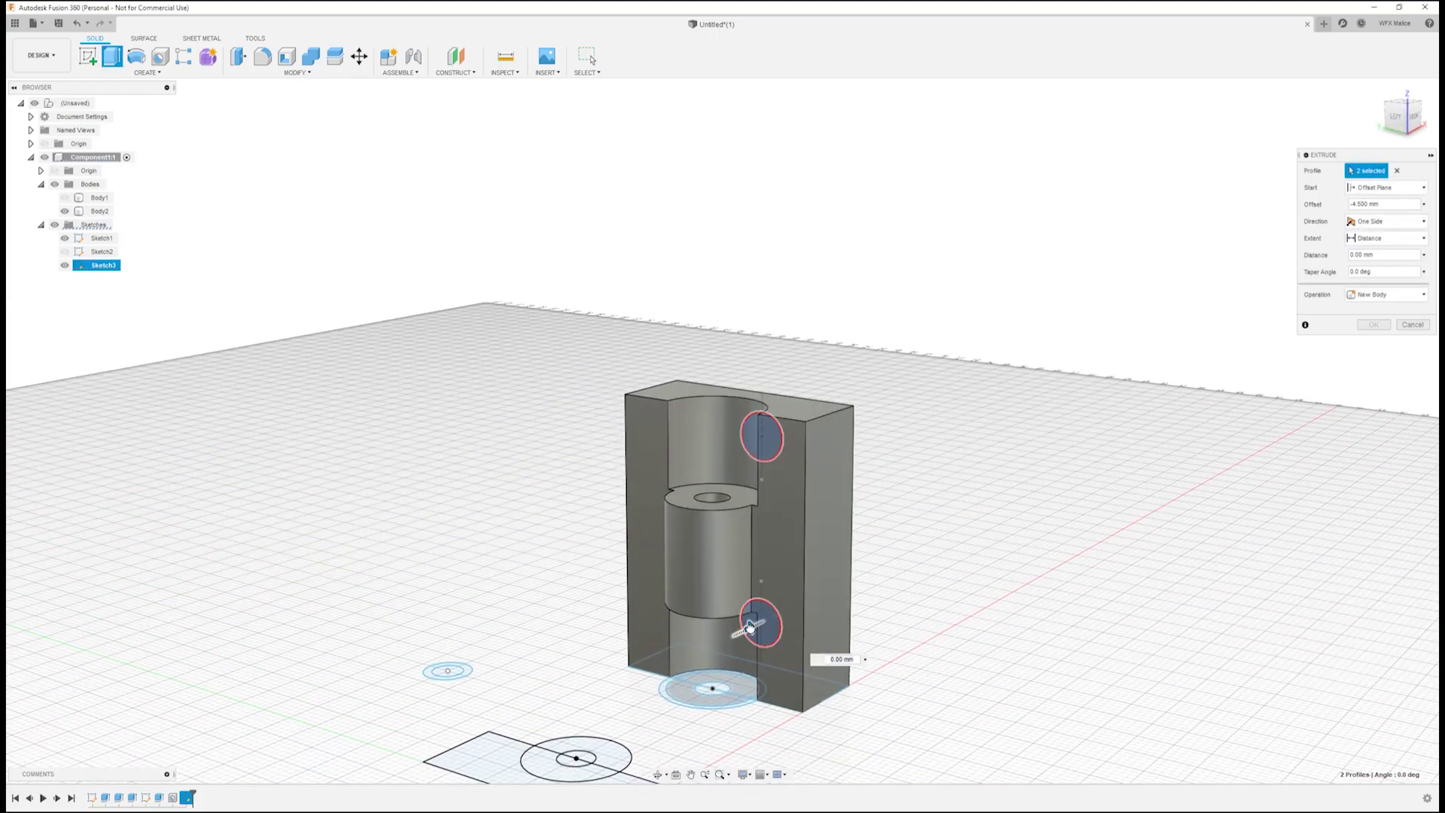
drag(749, 627, 732, 637)
click(1385, 341)
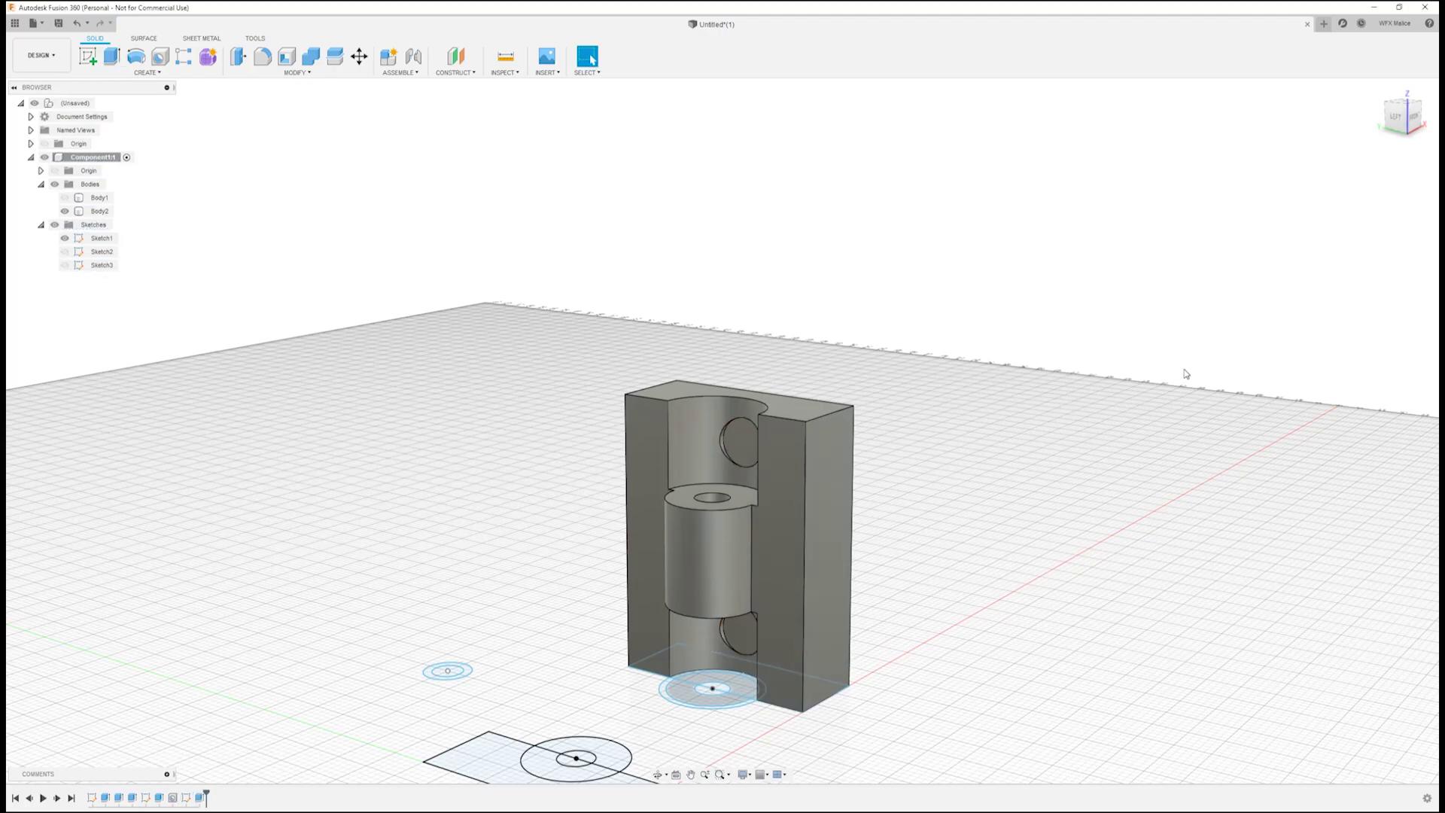
Add a countersunk hole centred on the upper circular recess: 5 mm deep, 3 mm diameter, with a 7 mm countersink at 90 degrees
scroll(819, 490, down, 2)
scroll(736, 487, up, 8)
middle_drag(827, 519, 1017, 471)
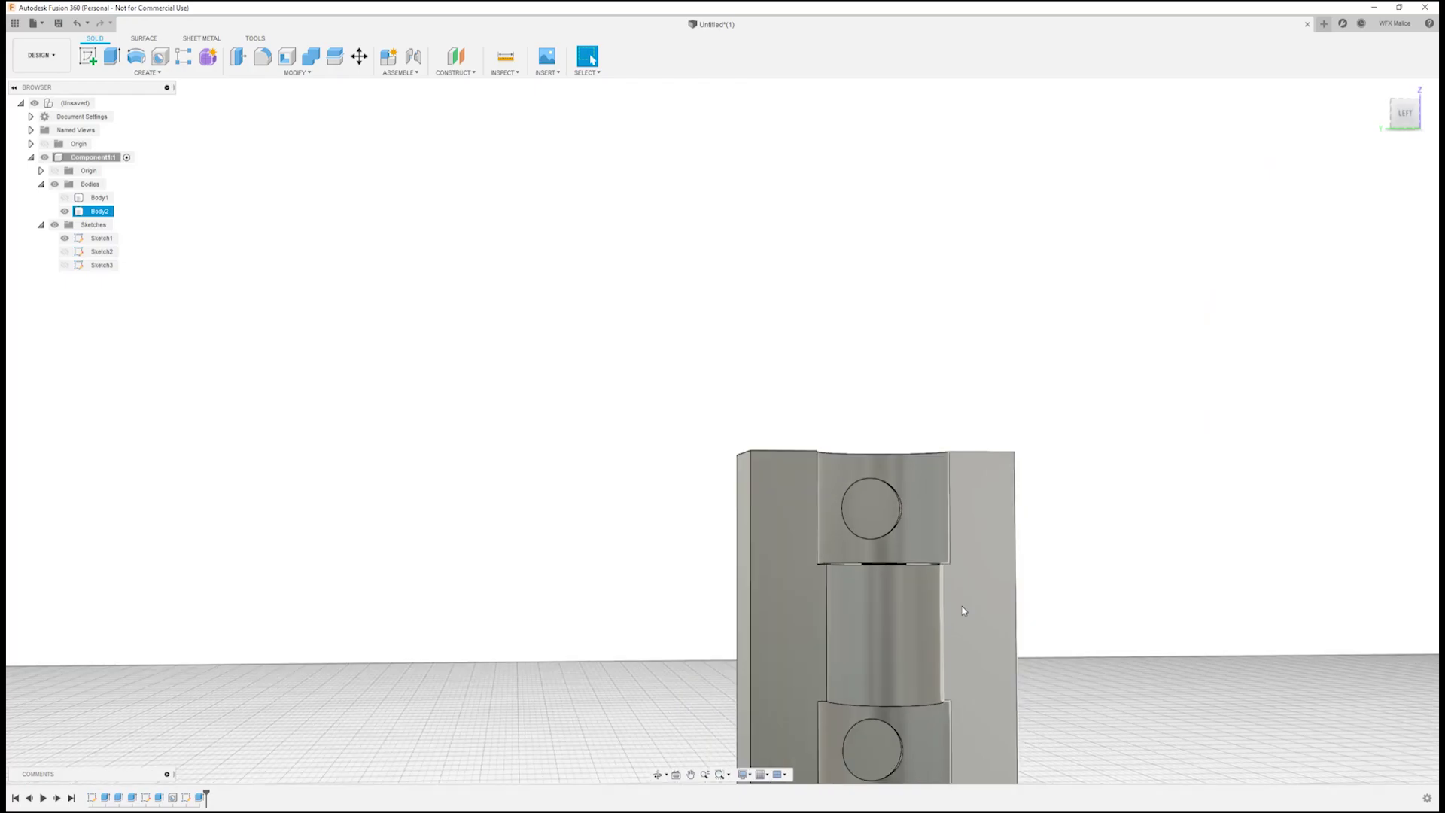
key(h)
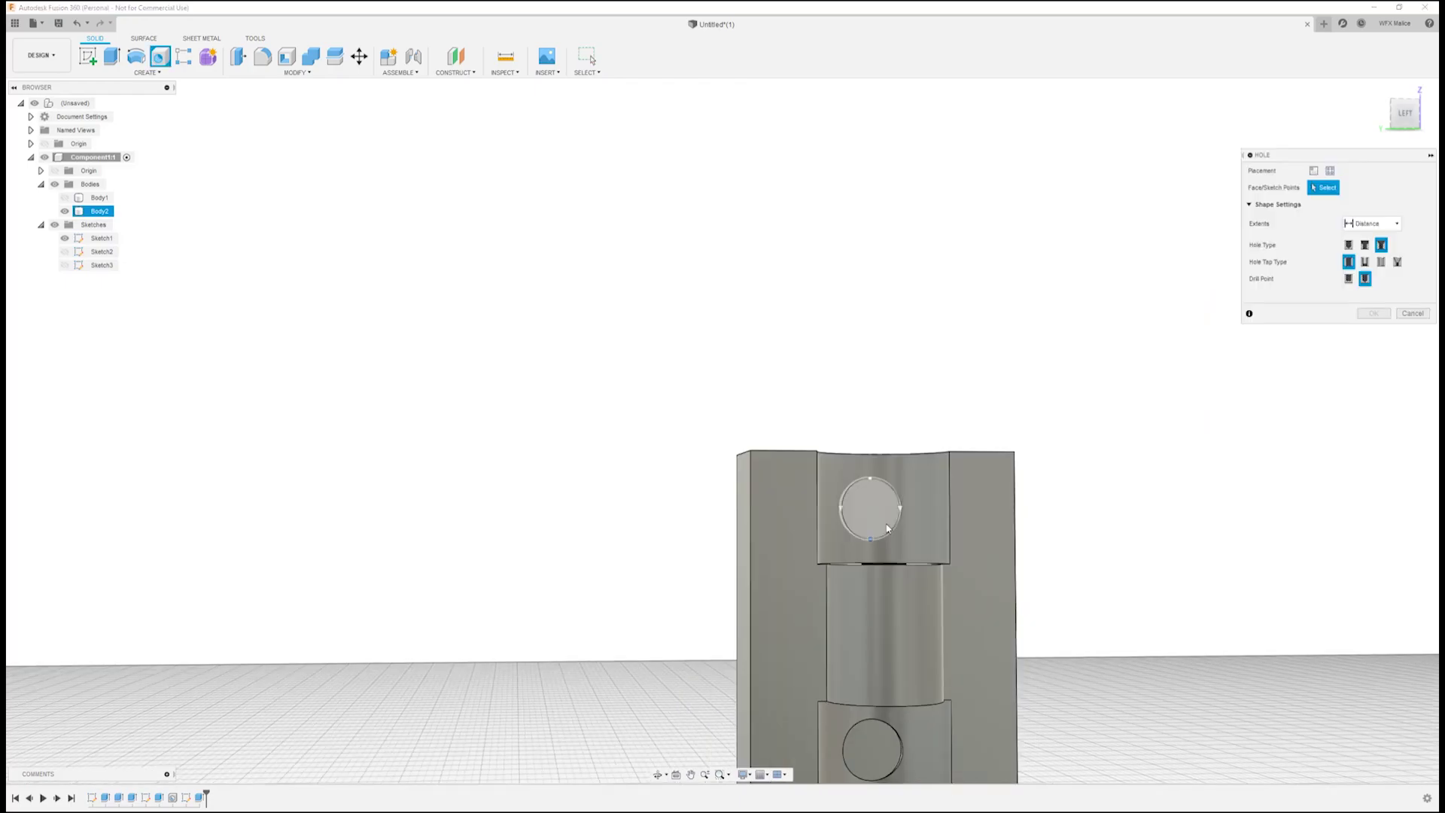
click(872, 514)
scroll(918, 536, up, 10)
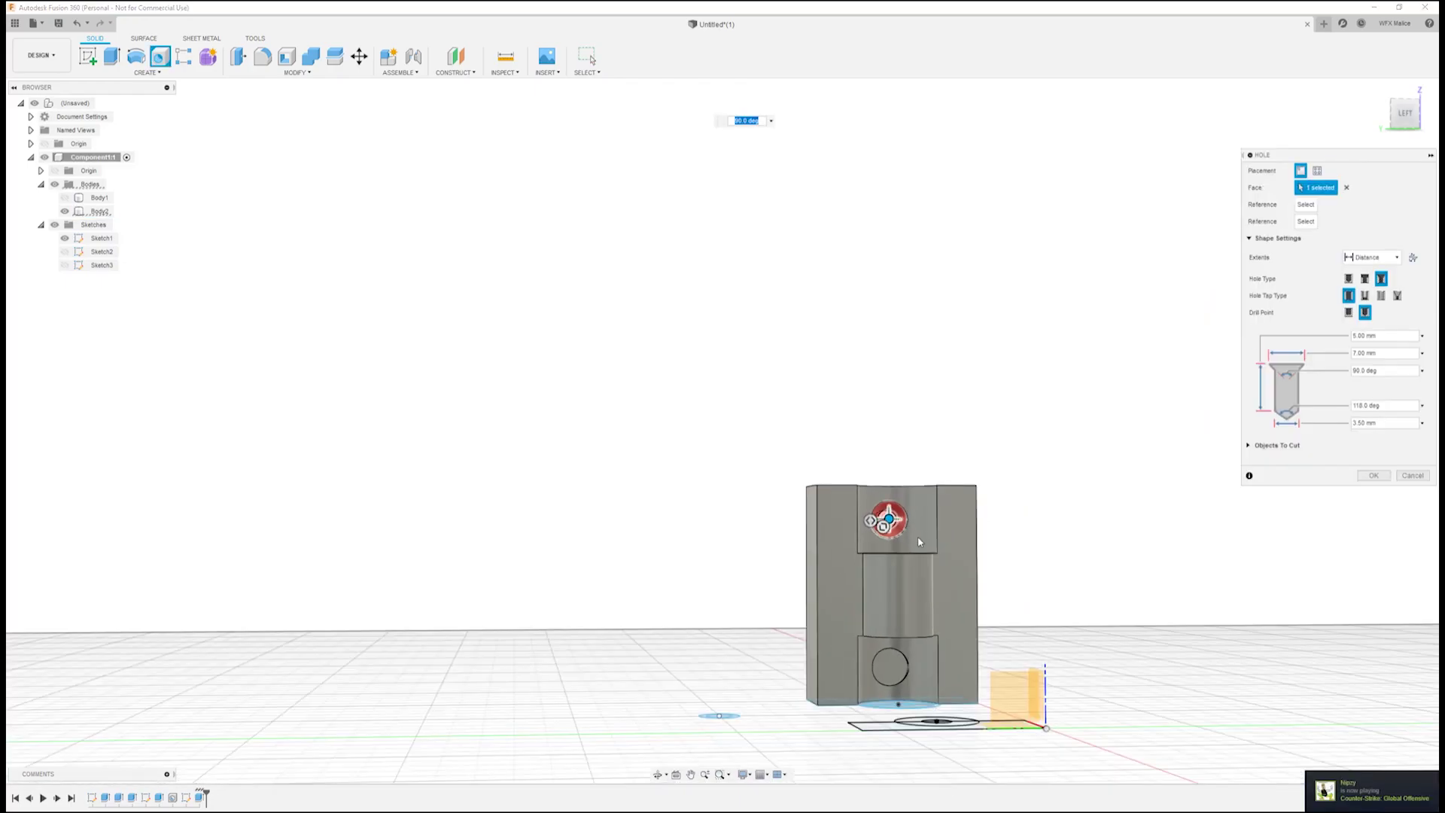
scroll(664, 490, down, 5)
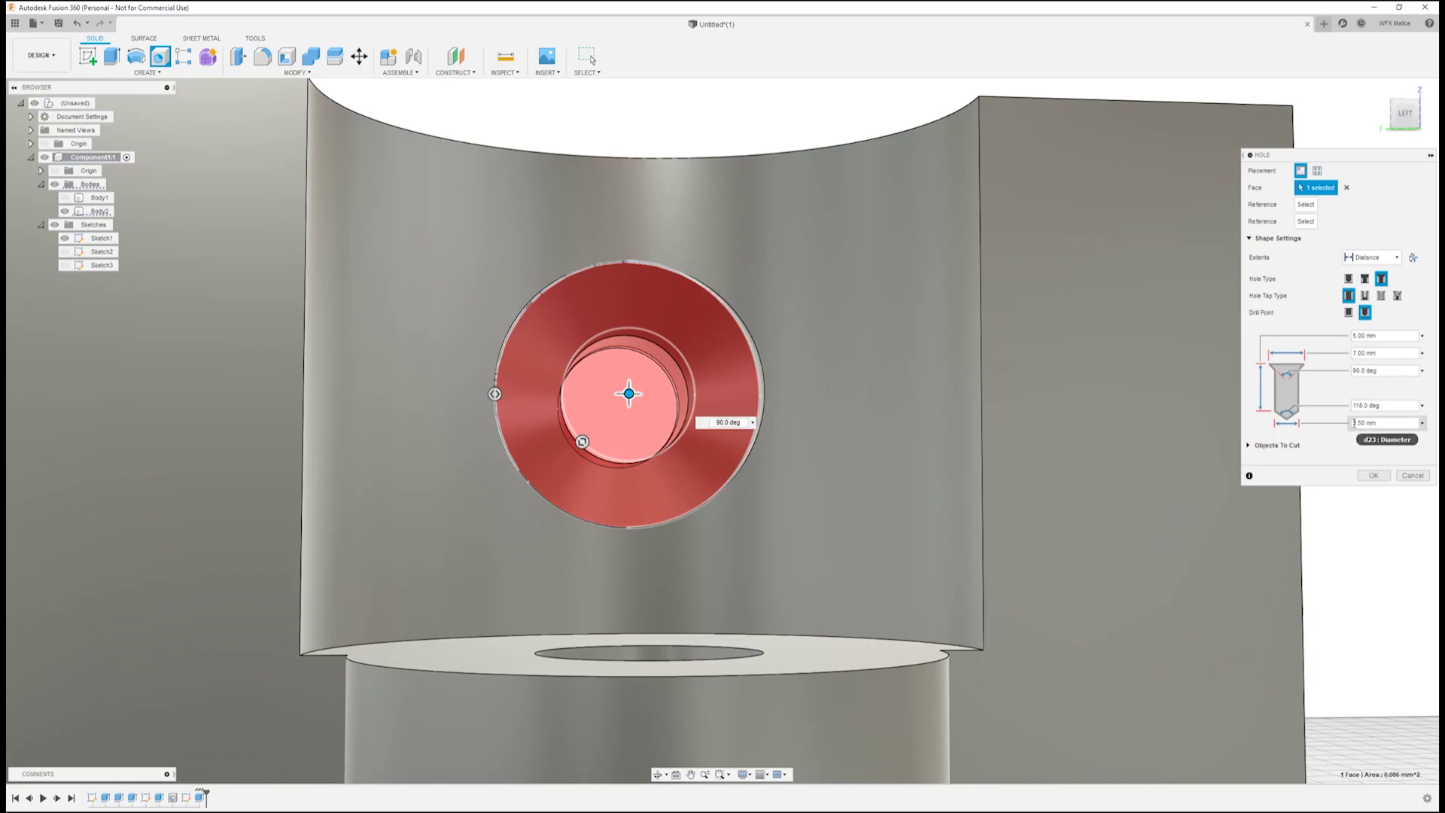
click(1374, 477)
Add a matching countersunk hole centred on the lower circular recess: 5 mm deep, 3 mm diameter, 7 mm countersink at 90 degrees
scroll(978, 538, down, 5)
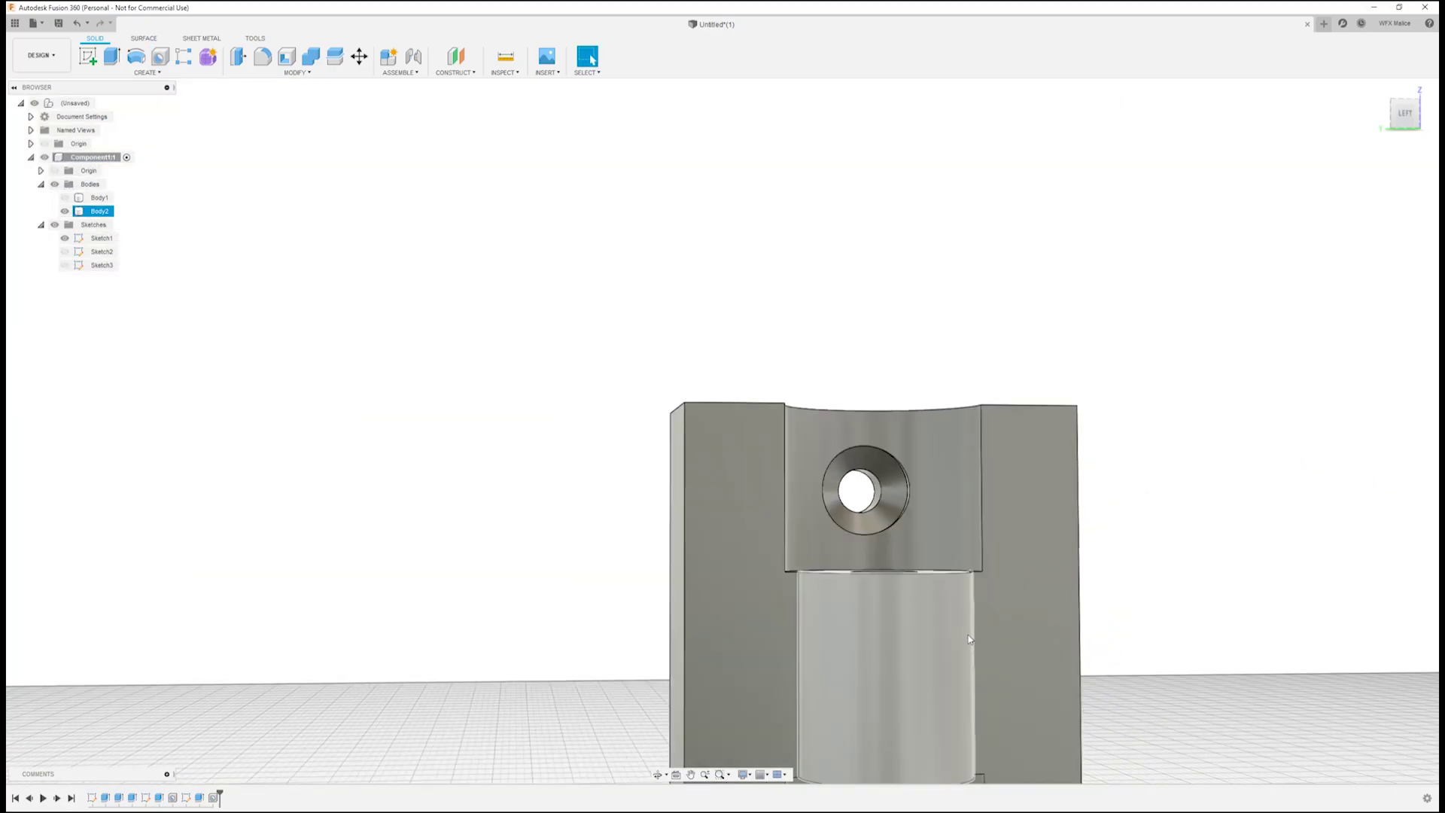
middle_drag(971, 609, 963, 331)
scroll(925, 624, up, 3)
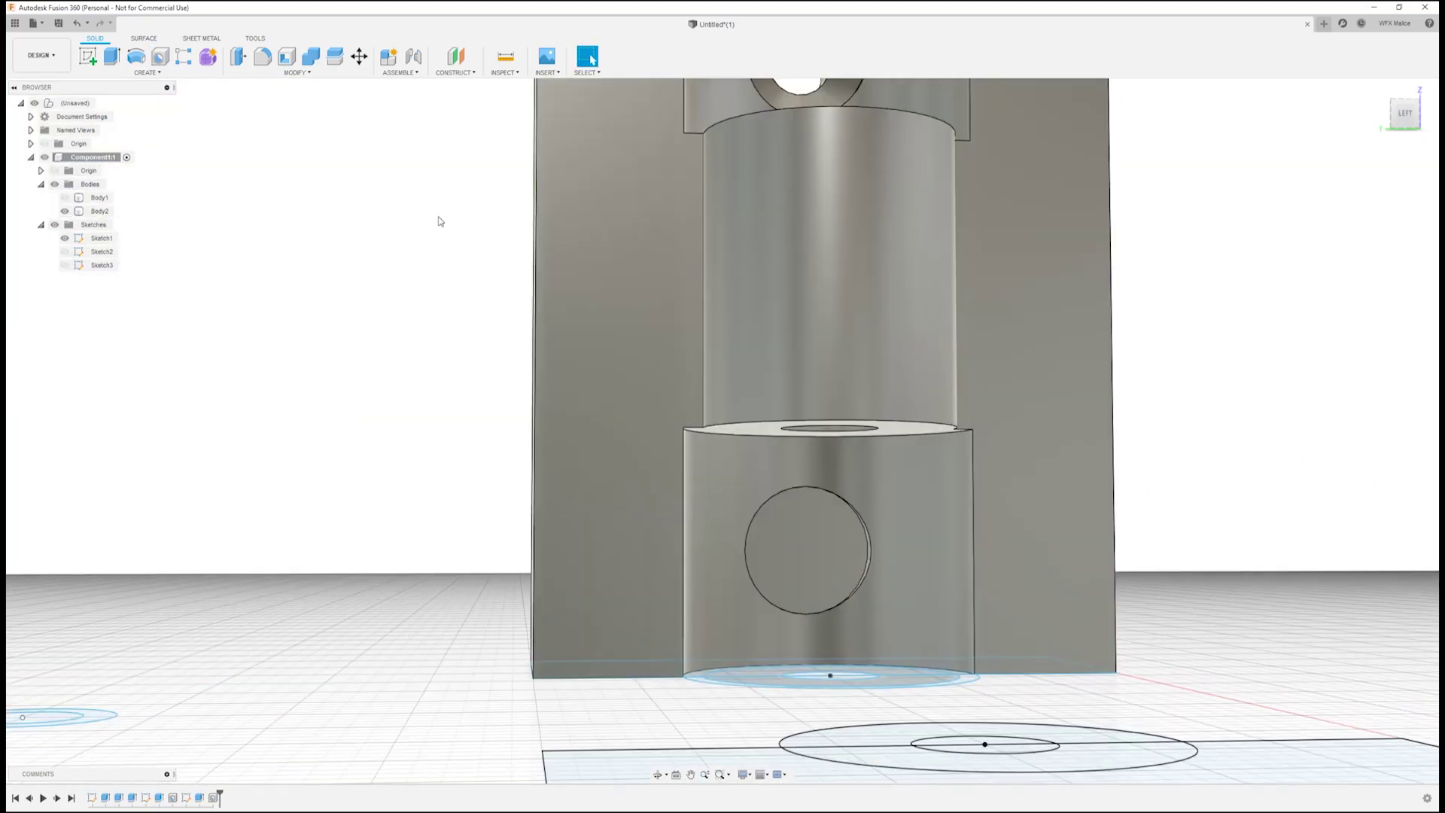
key(h)
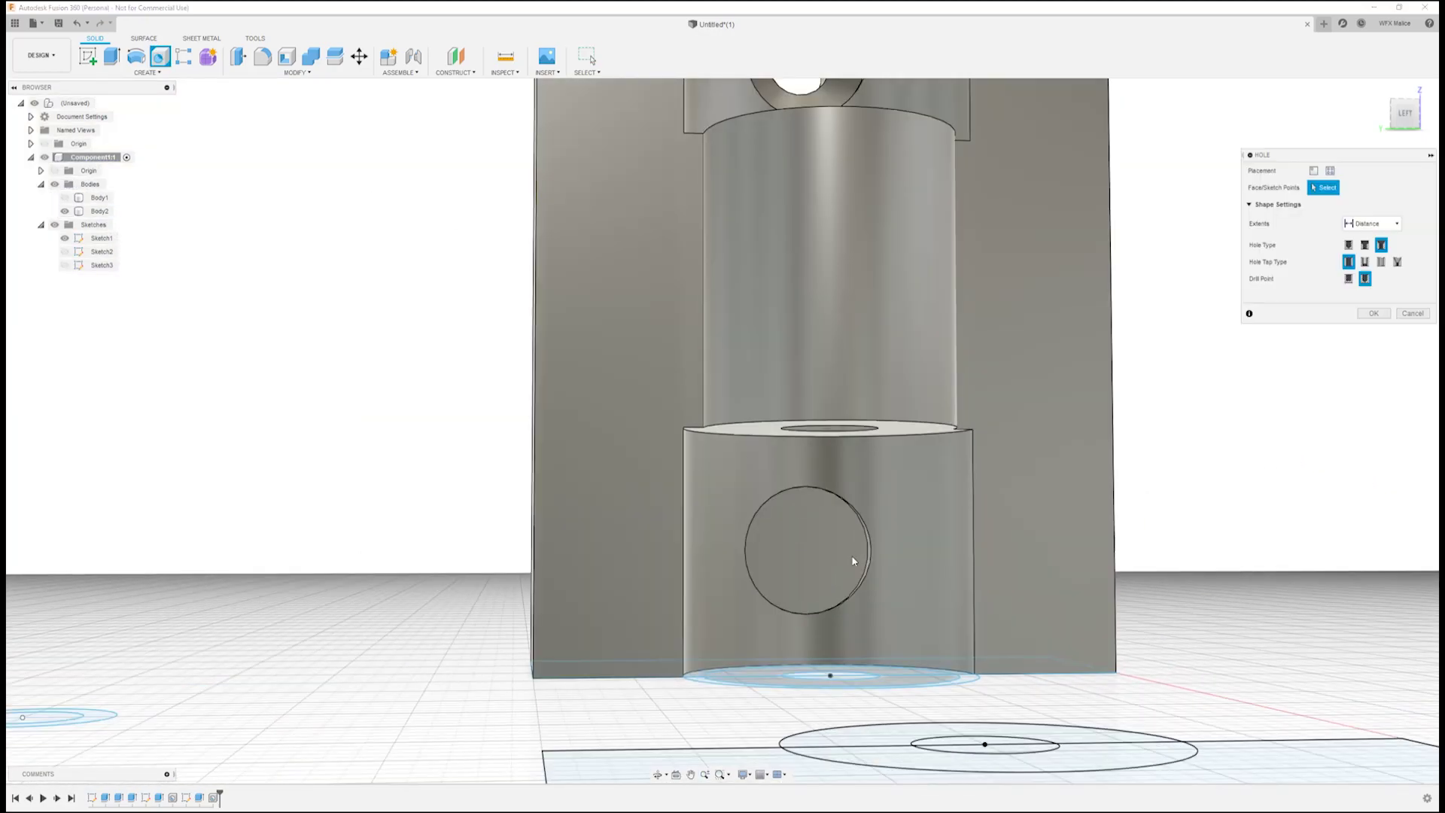
click(809, 559)
drag(799, 551, 805, 550)
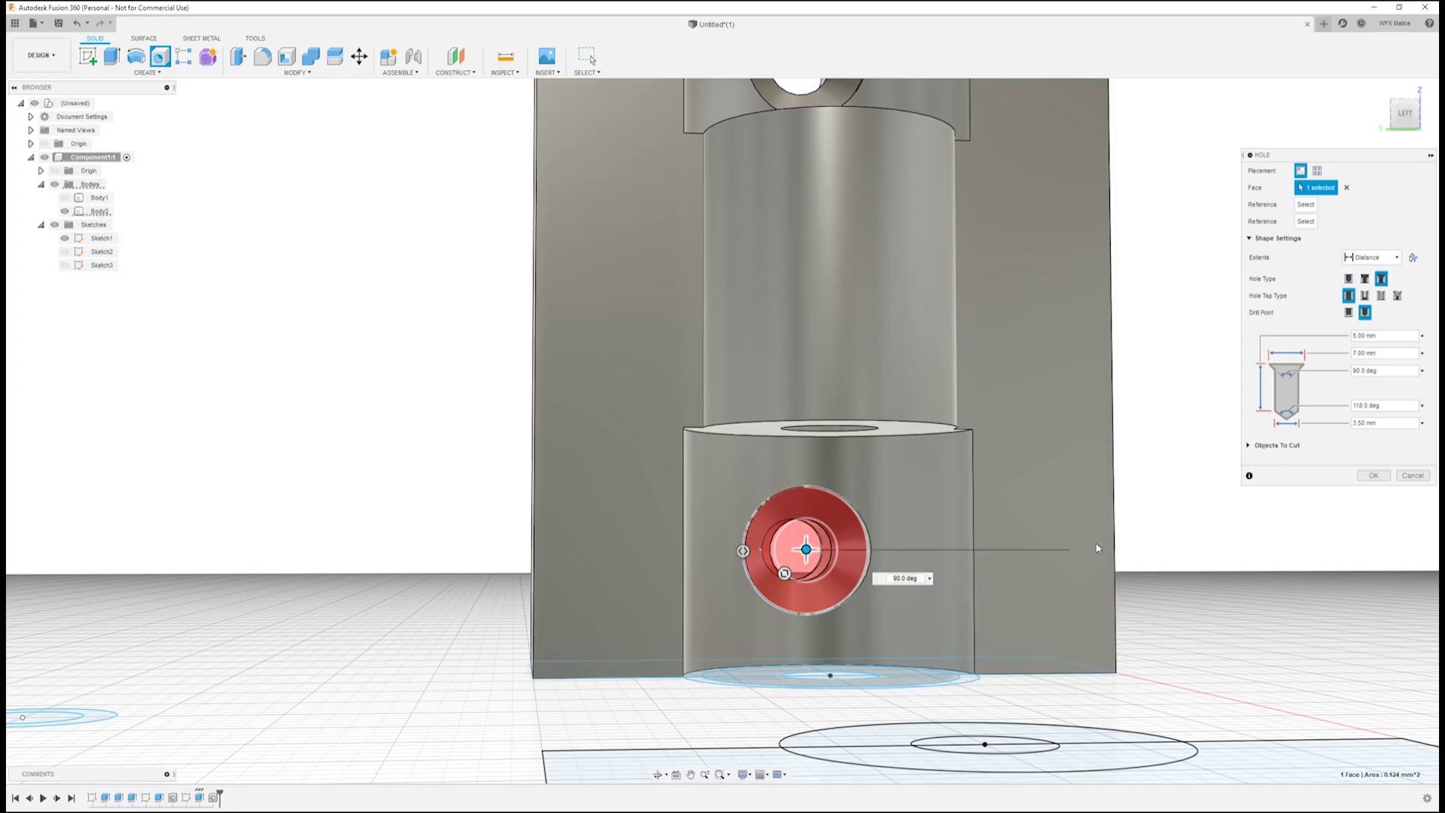
click(1374, 476)
scroll(1045, 542, down, 5)
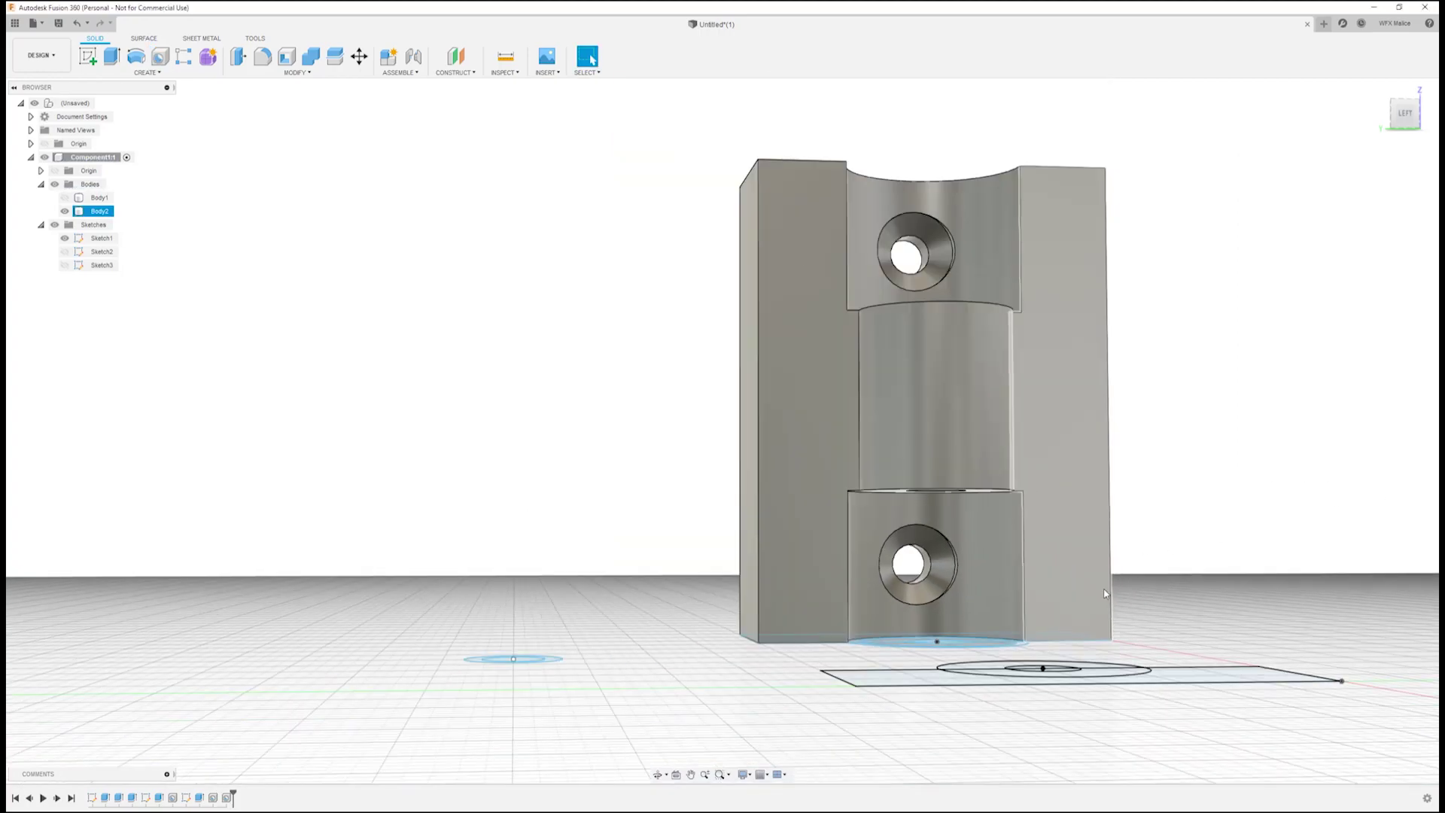
Show the first leaf's body again beside the second leaf
shift+middle_drag(1236, 547, 1096, 566)
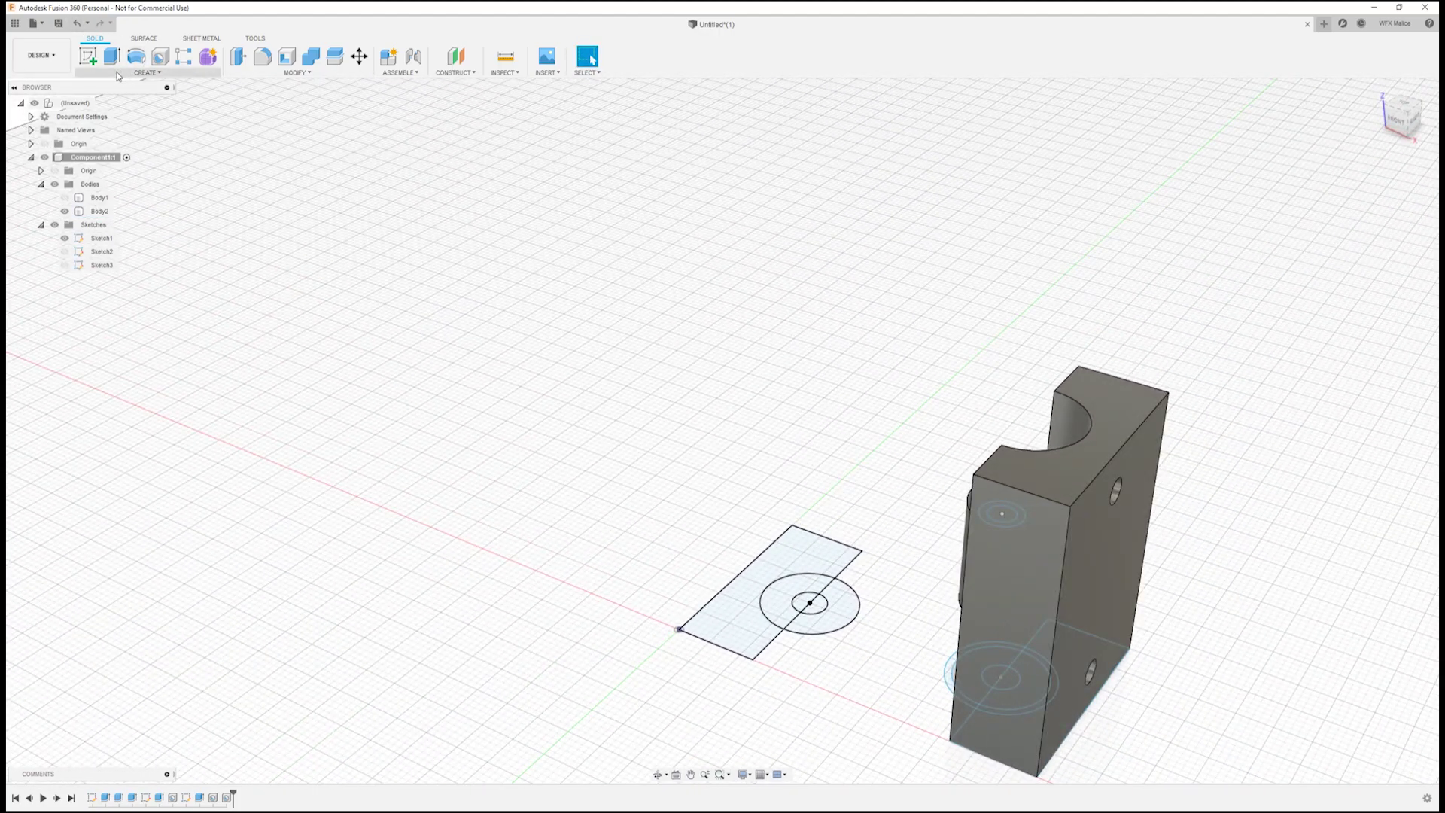
click(70, 200)
click(65, 198)
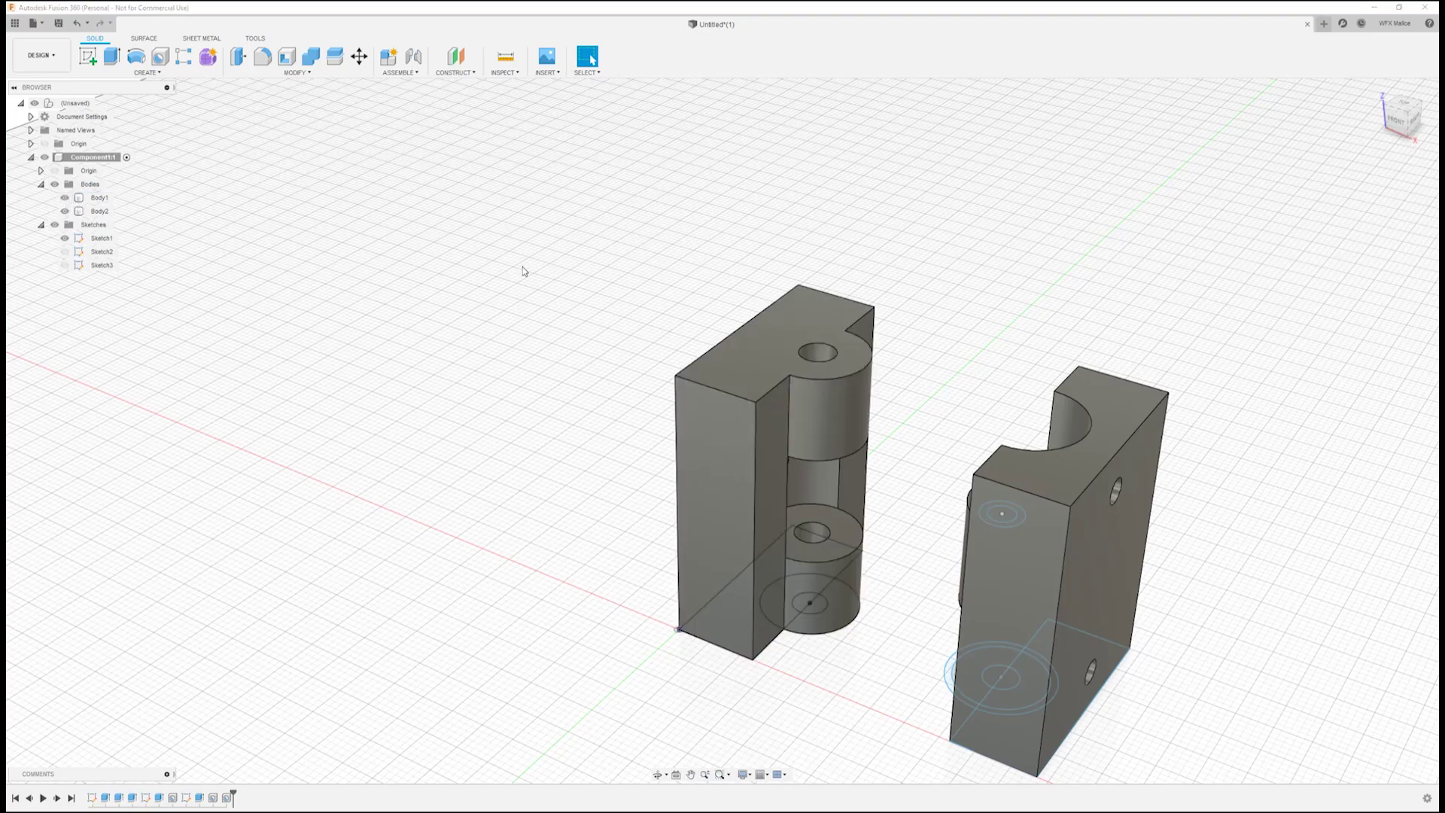
Try moving the second leaf -29.5 mm along X so its barrel interlocks with the first leaf
shift+middle_drag(958, 354, 987, 320)
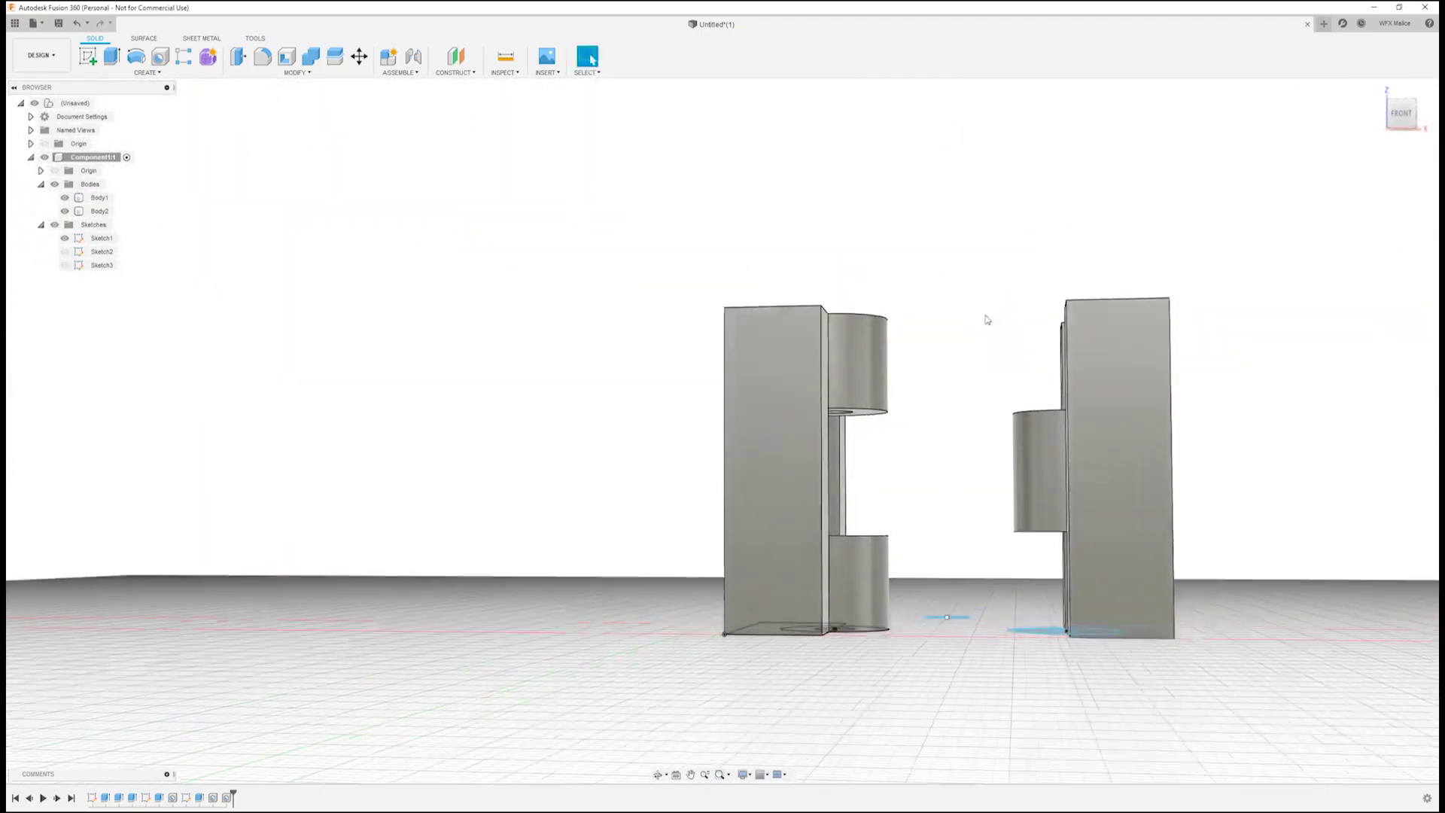
right_click(100, 213)
click(133, 226)
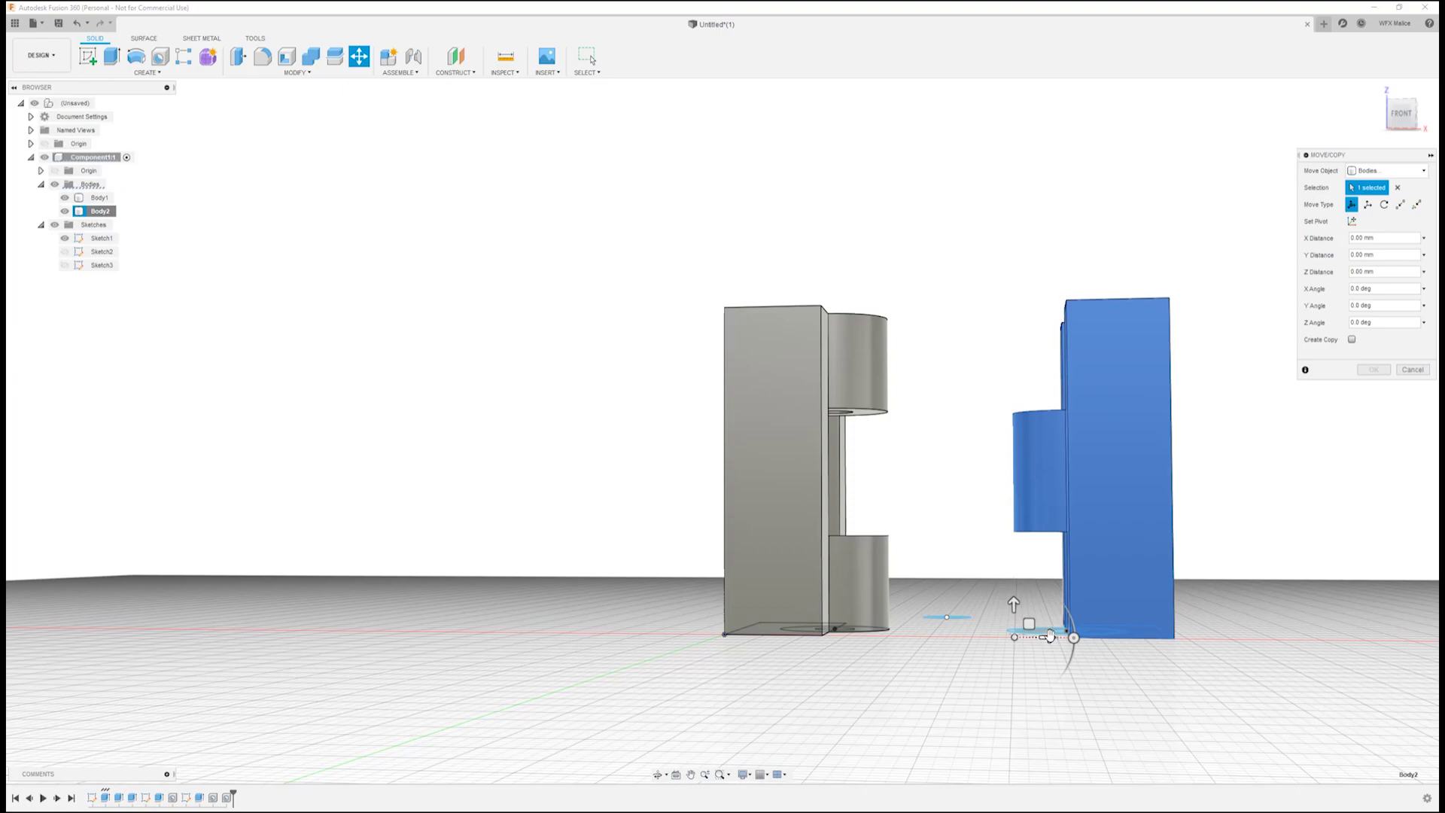
drag(1050, 636, 797, 634)
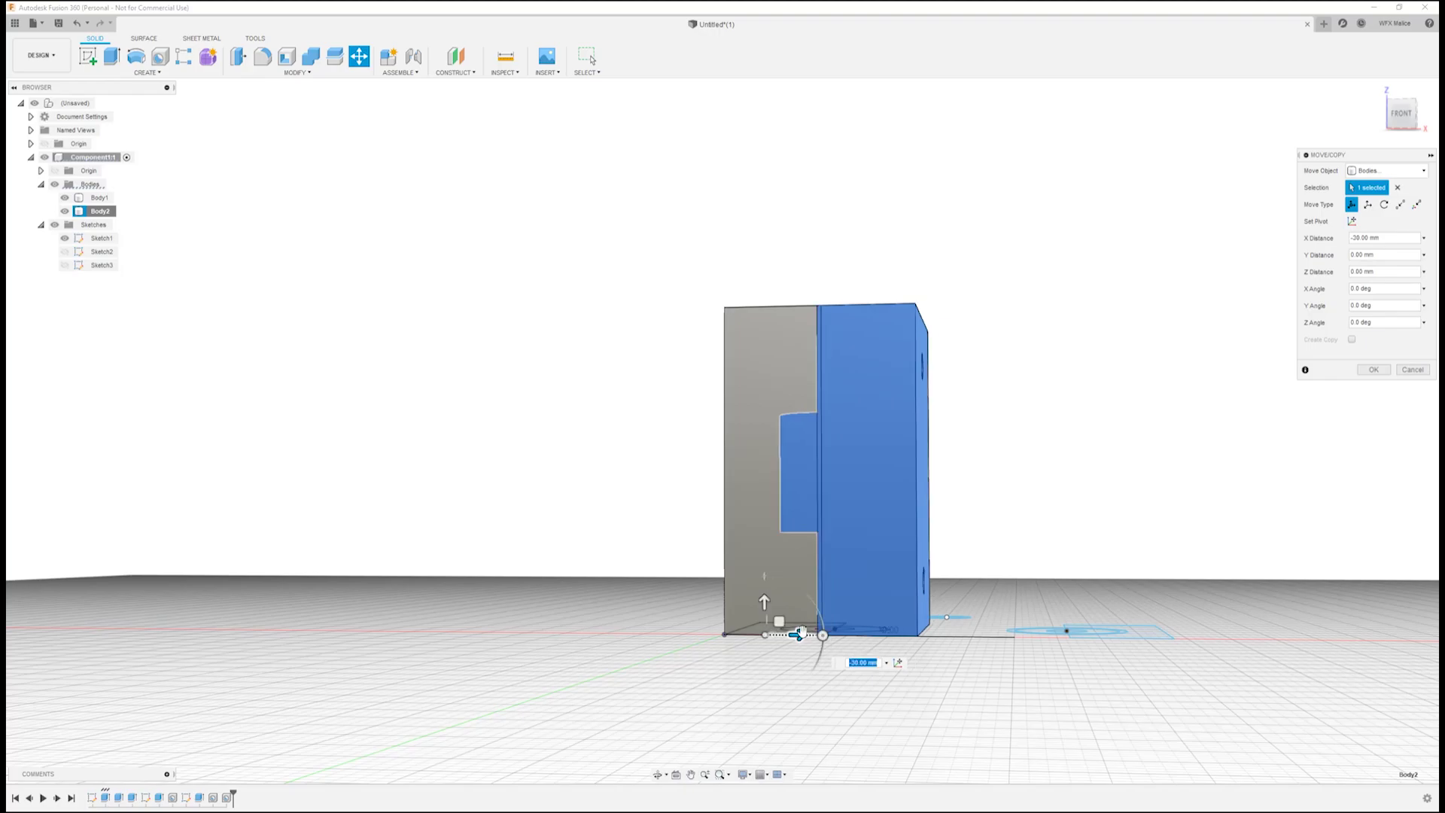
mouse_move(990, 509)
shift+middle_down()
mouse_move(1009, 555)
mouse_move(994, 595)
mouse_move(916, 610)
mouse_move(971, 611)
shift+middle_up()
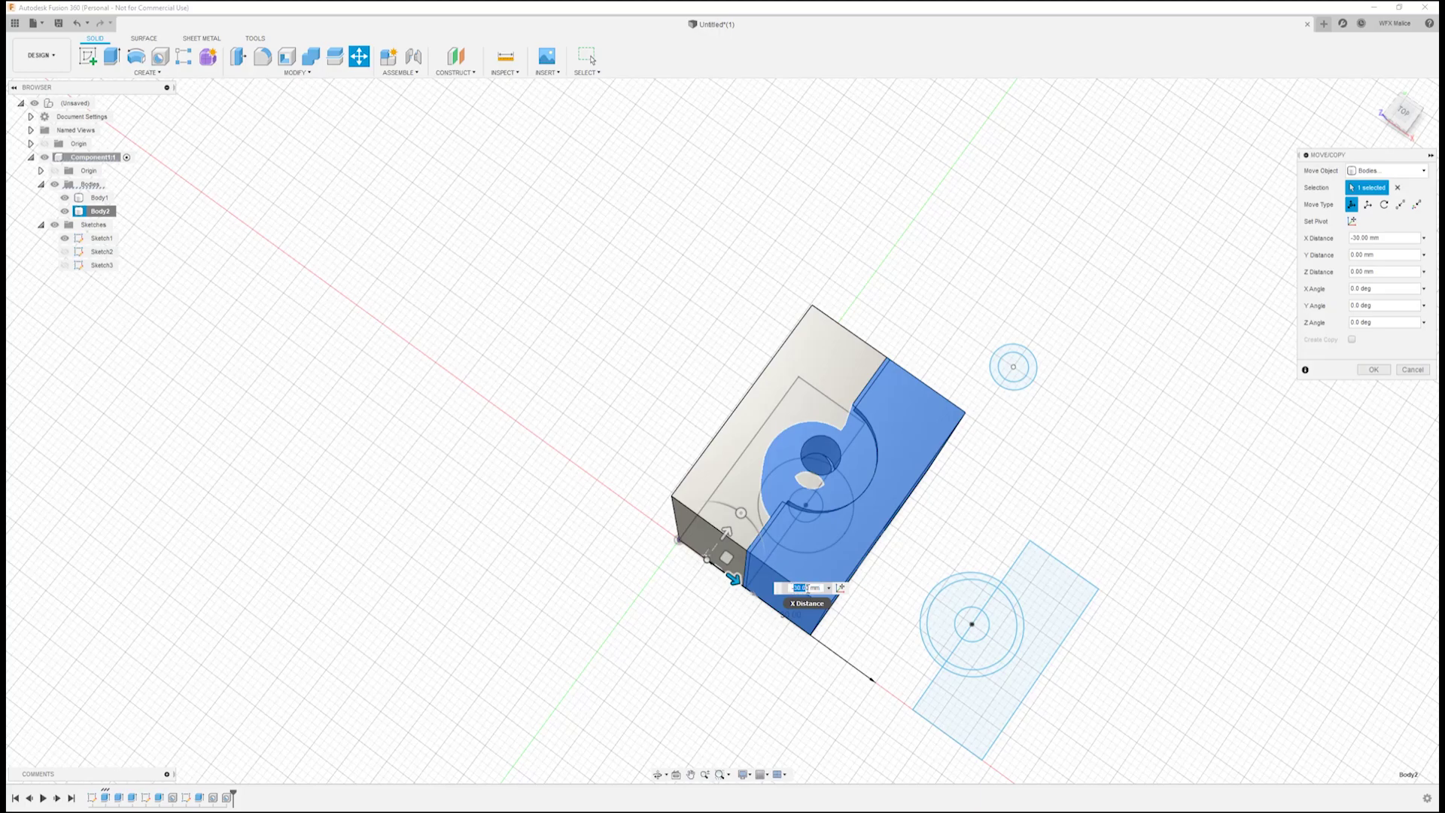
text(29.5)
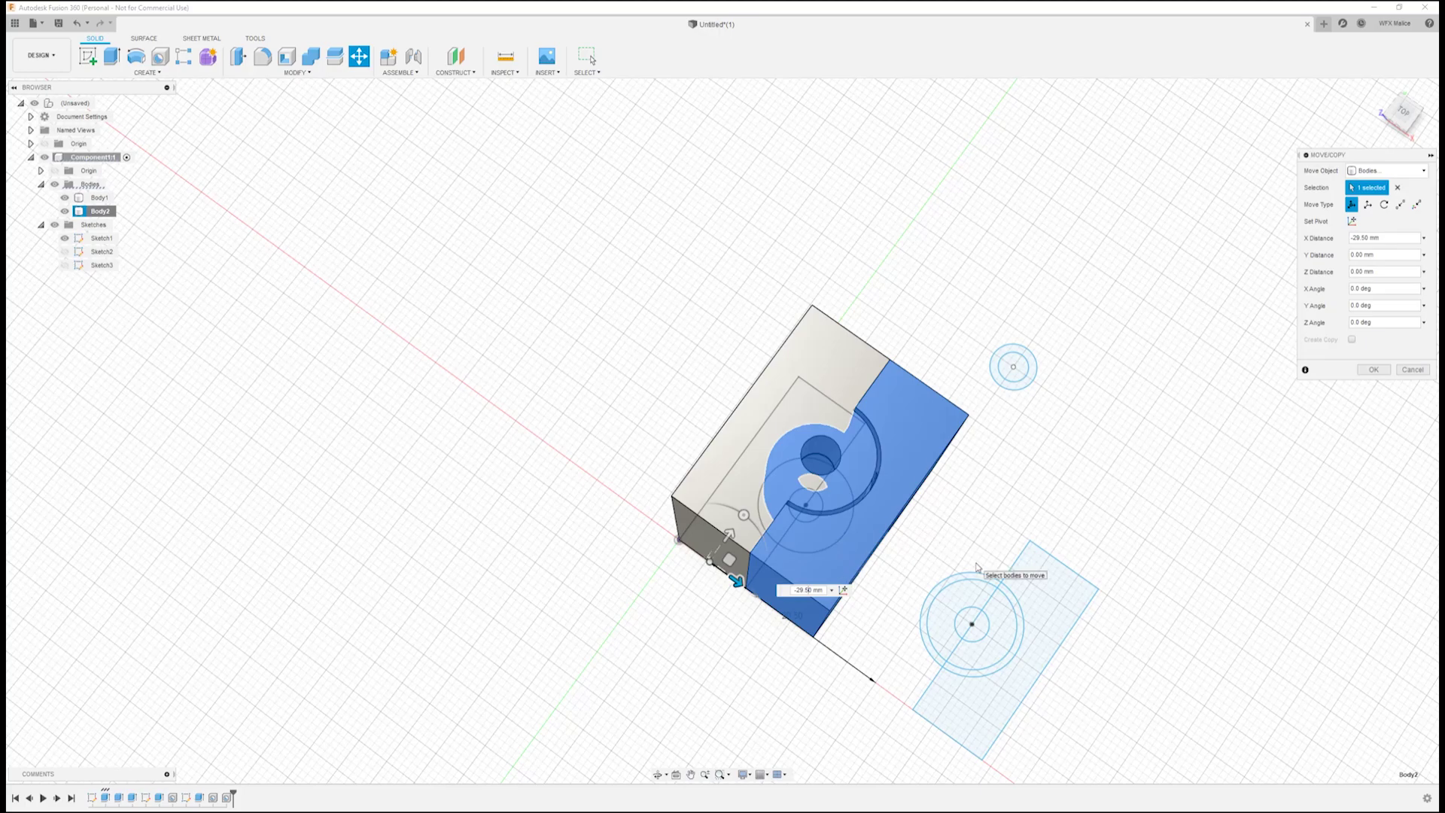
Examine the clearance between the interlocked barrels and recesses from above and from the front, and cancel the trial move
shift+middle_drag(932, 534, 931, 574)
scroll(931, 574, up, 10)
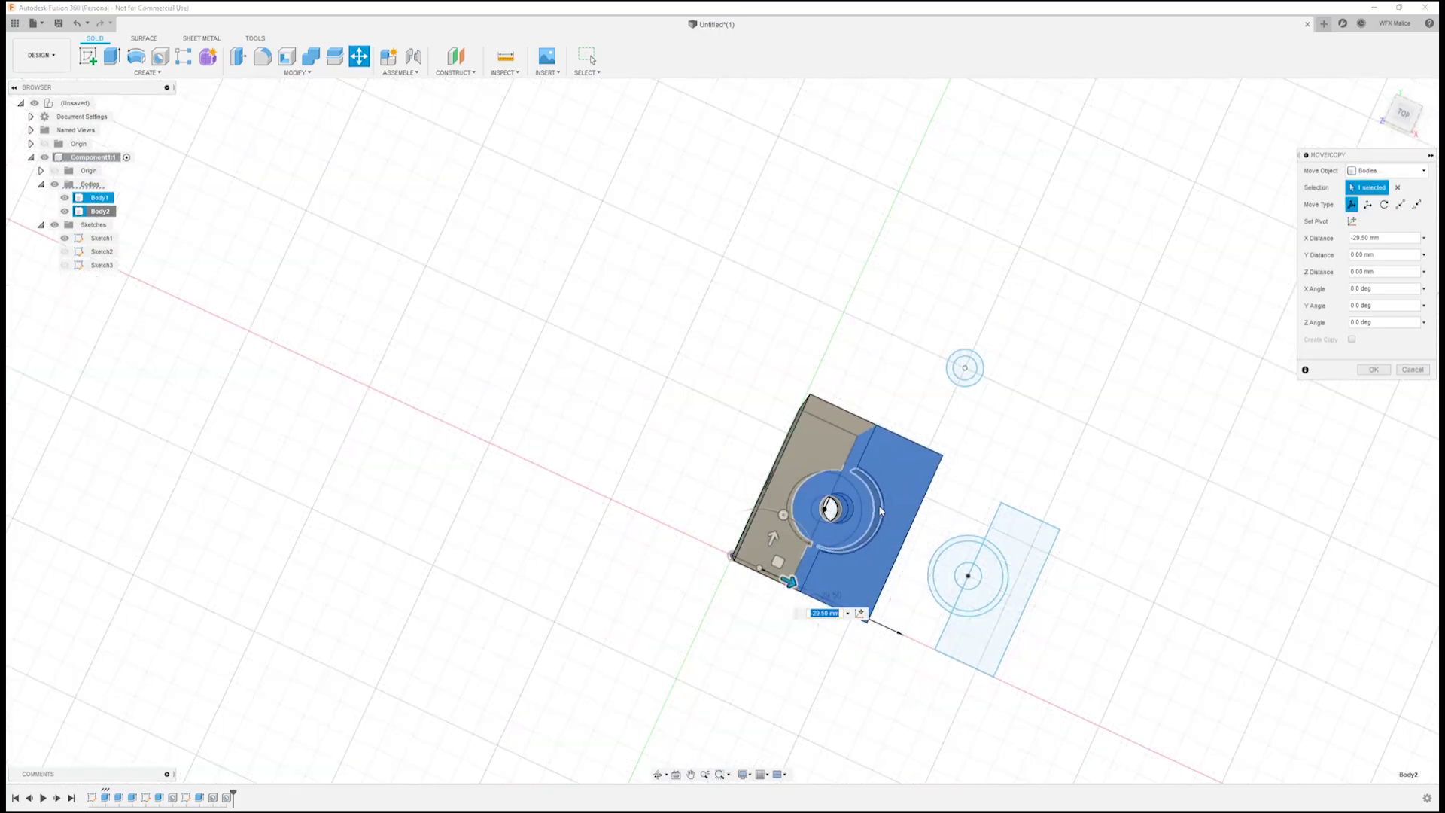
scroll(891, 425, down, 10)
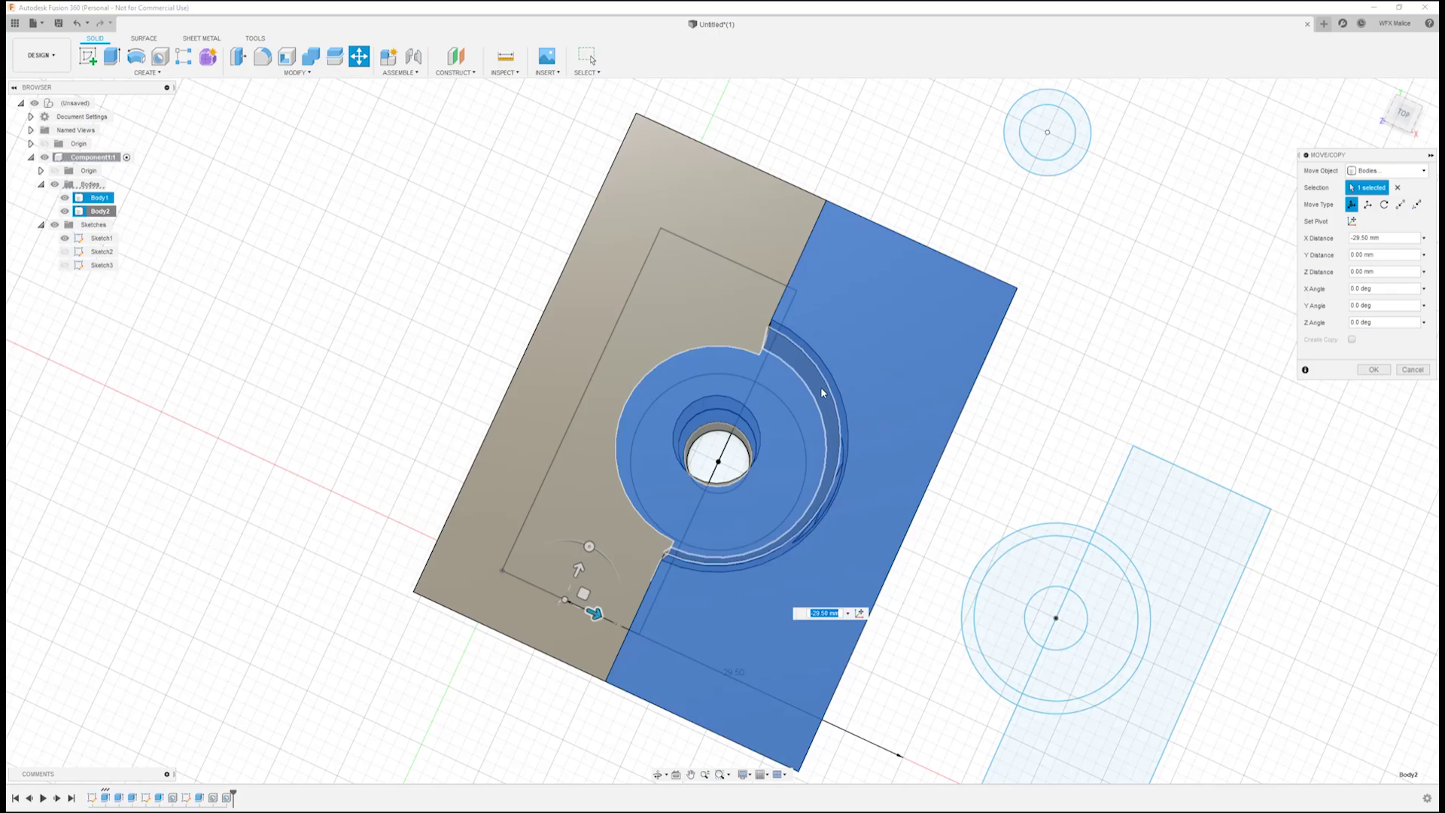
scroll(843, 402, up, 2)
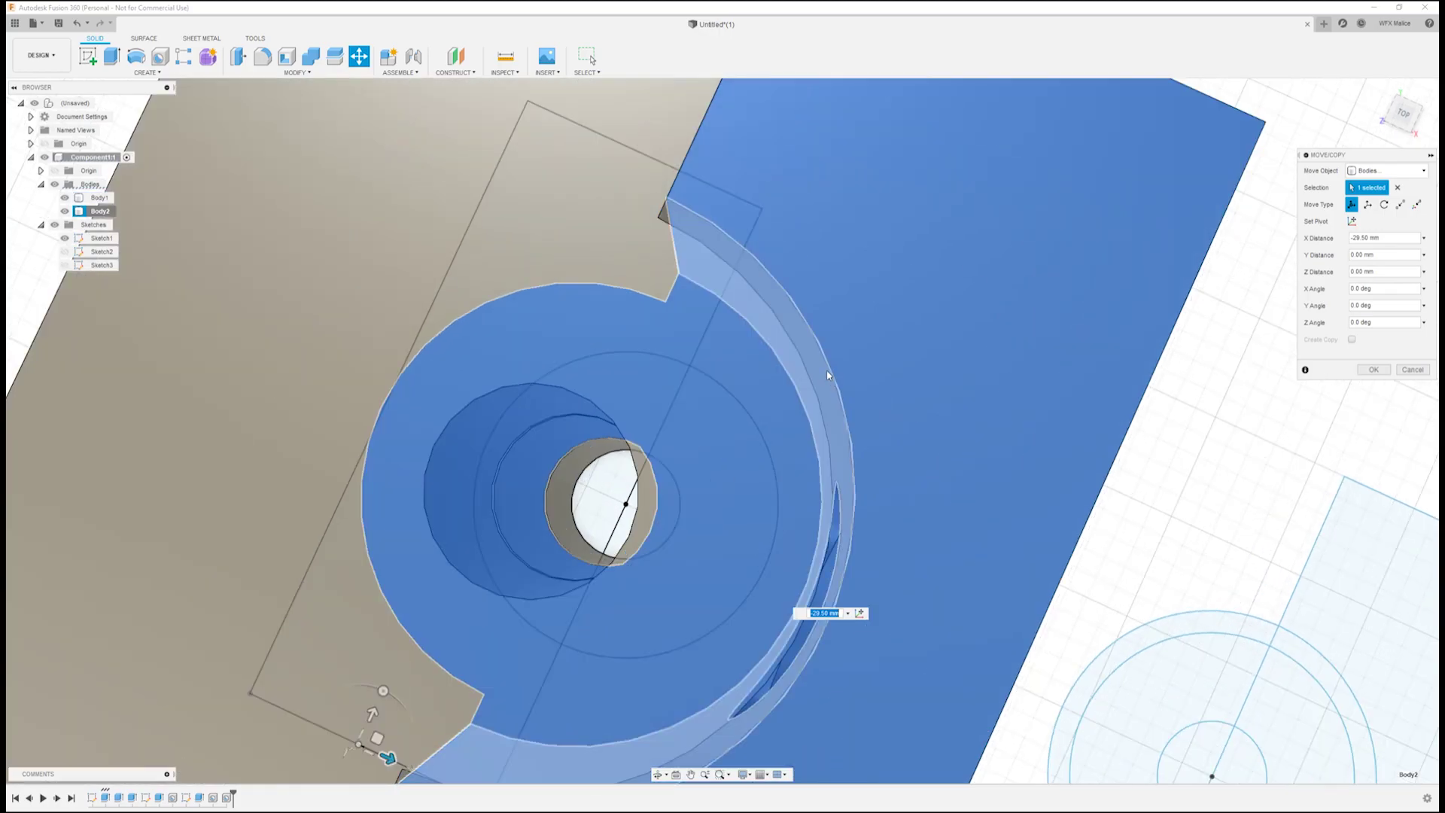
click(670, 227)
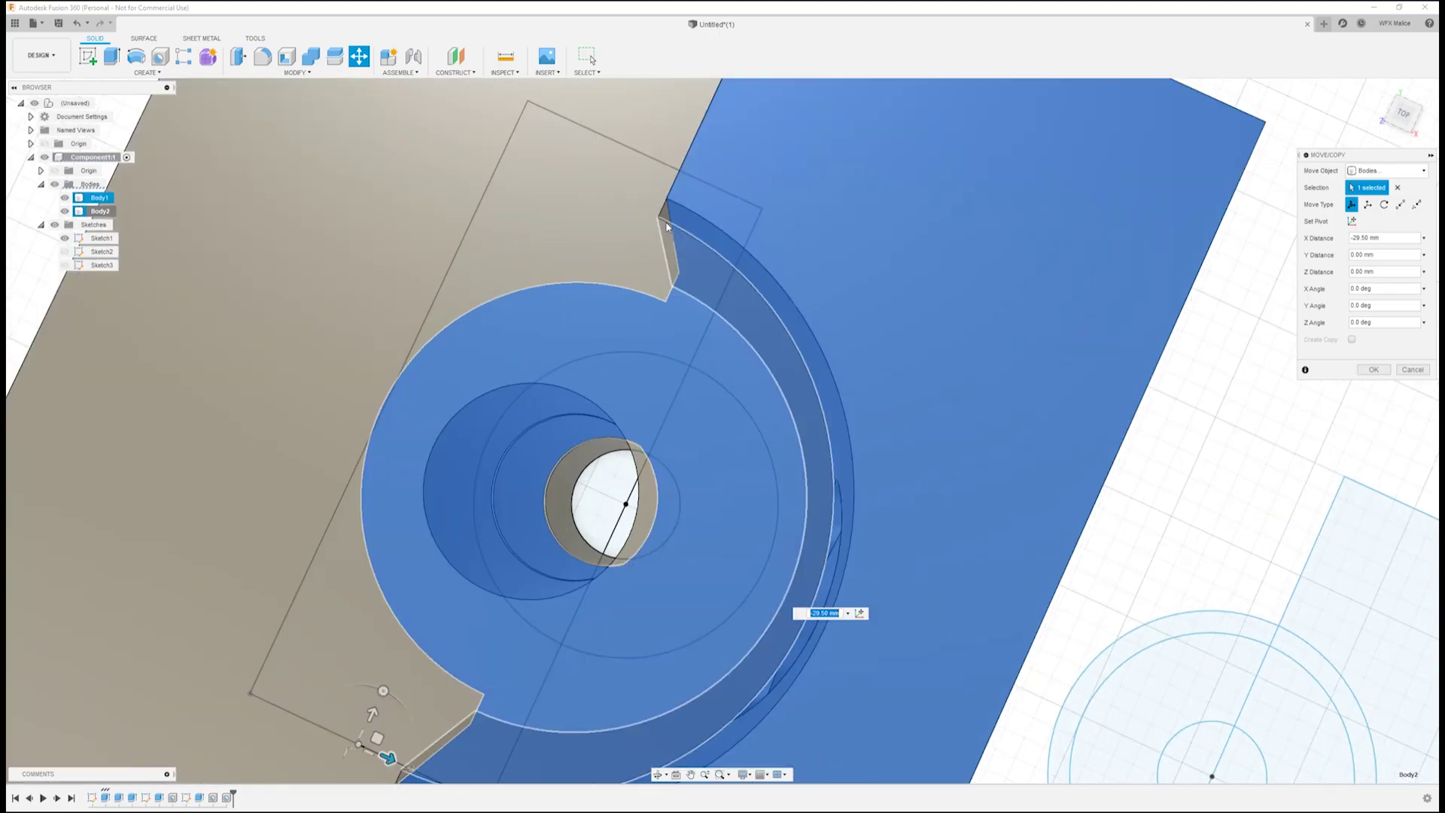
click(666, 226)
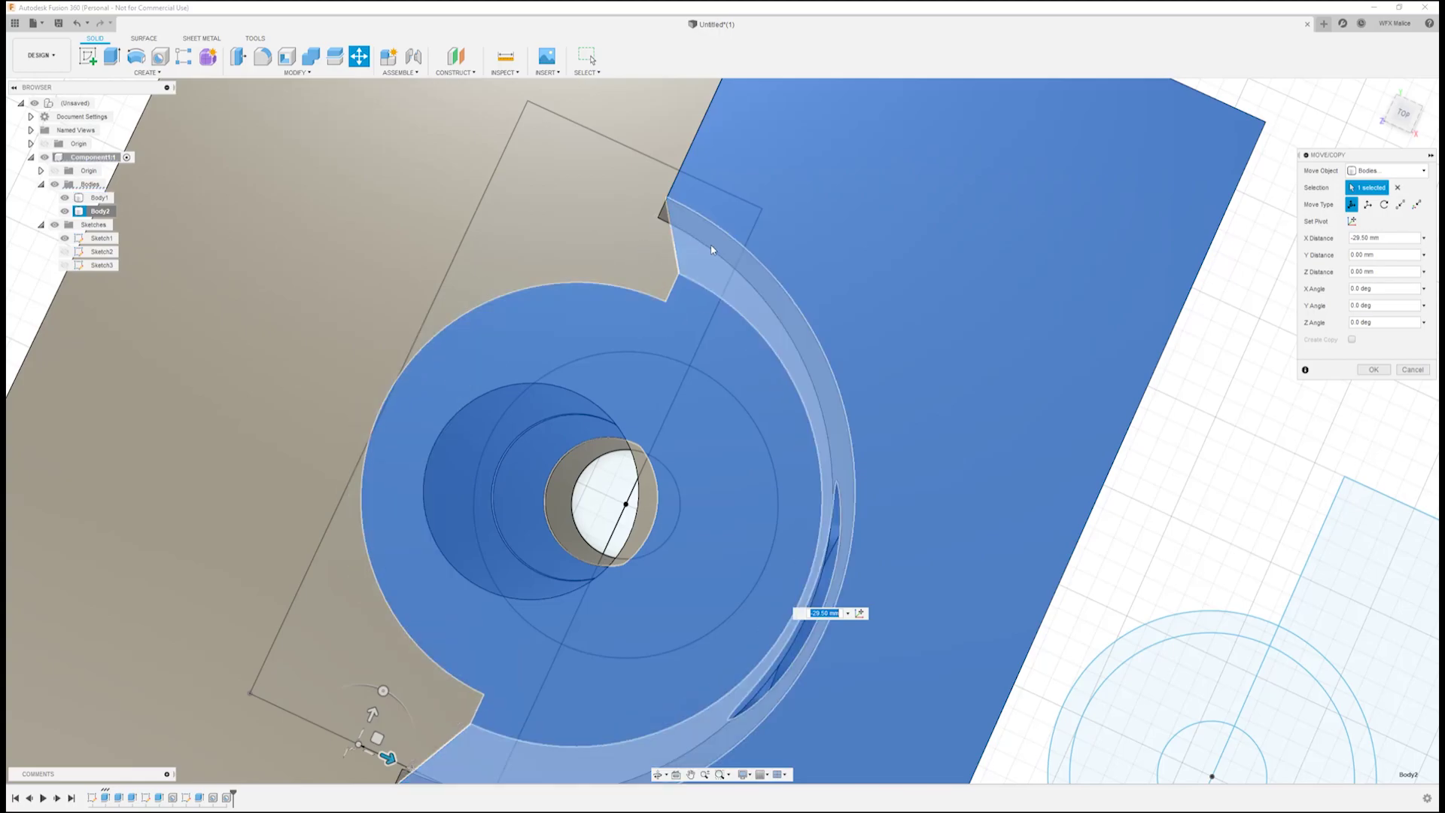
click(678, 237)
click(703, 222)
scroll(837, 534, down, 2)
scroll(783, 410, down, 2)
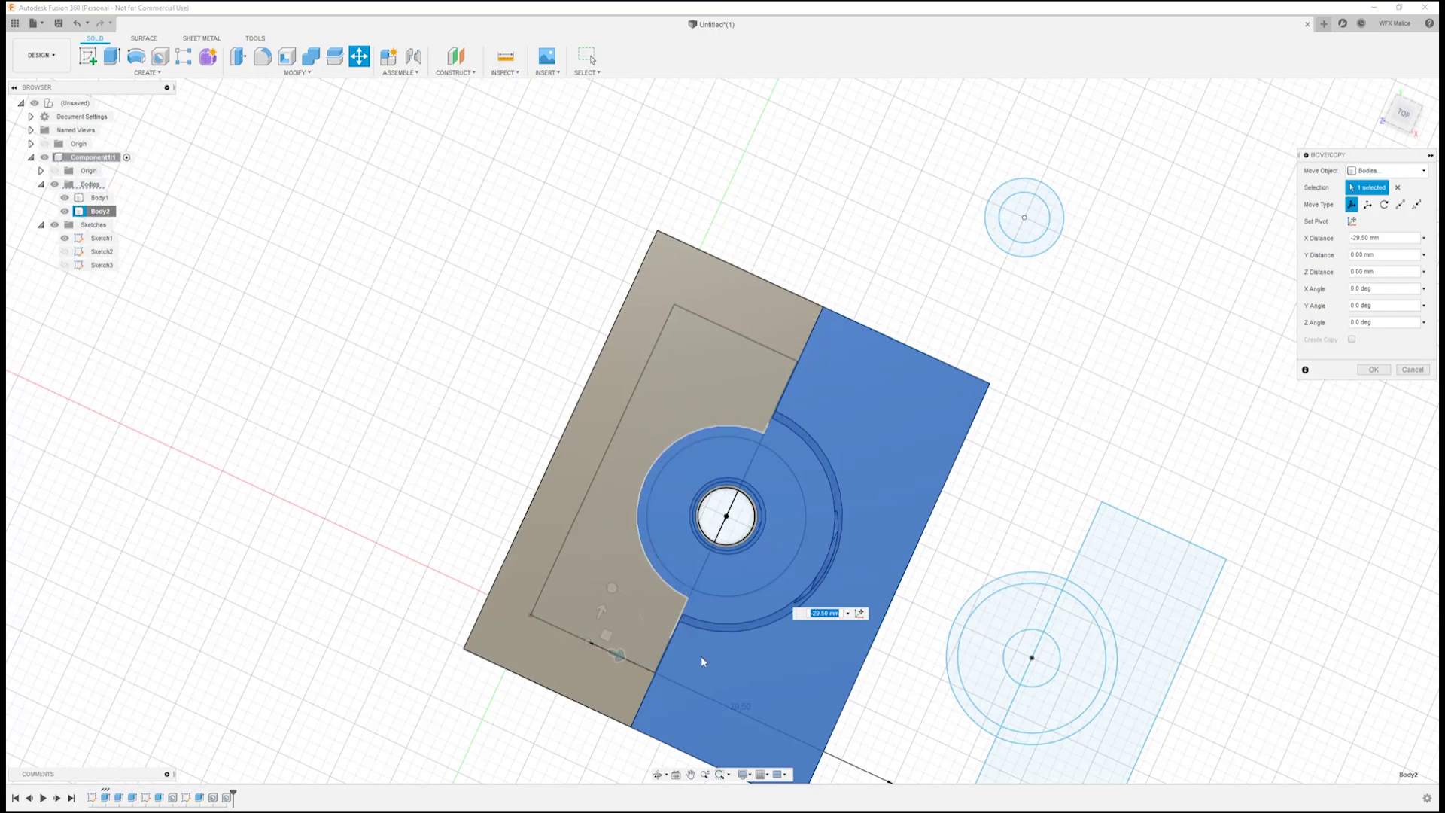
shift+middle_drag(701, 660, 735, 434)
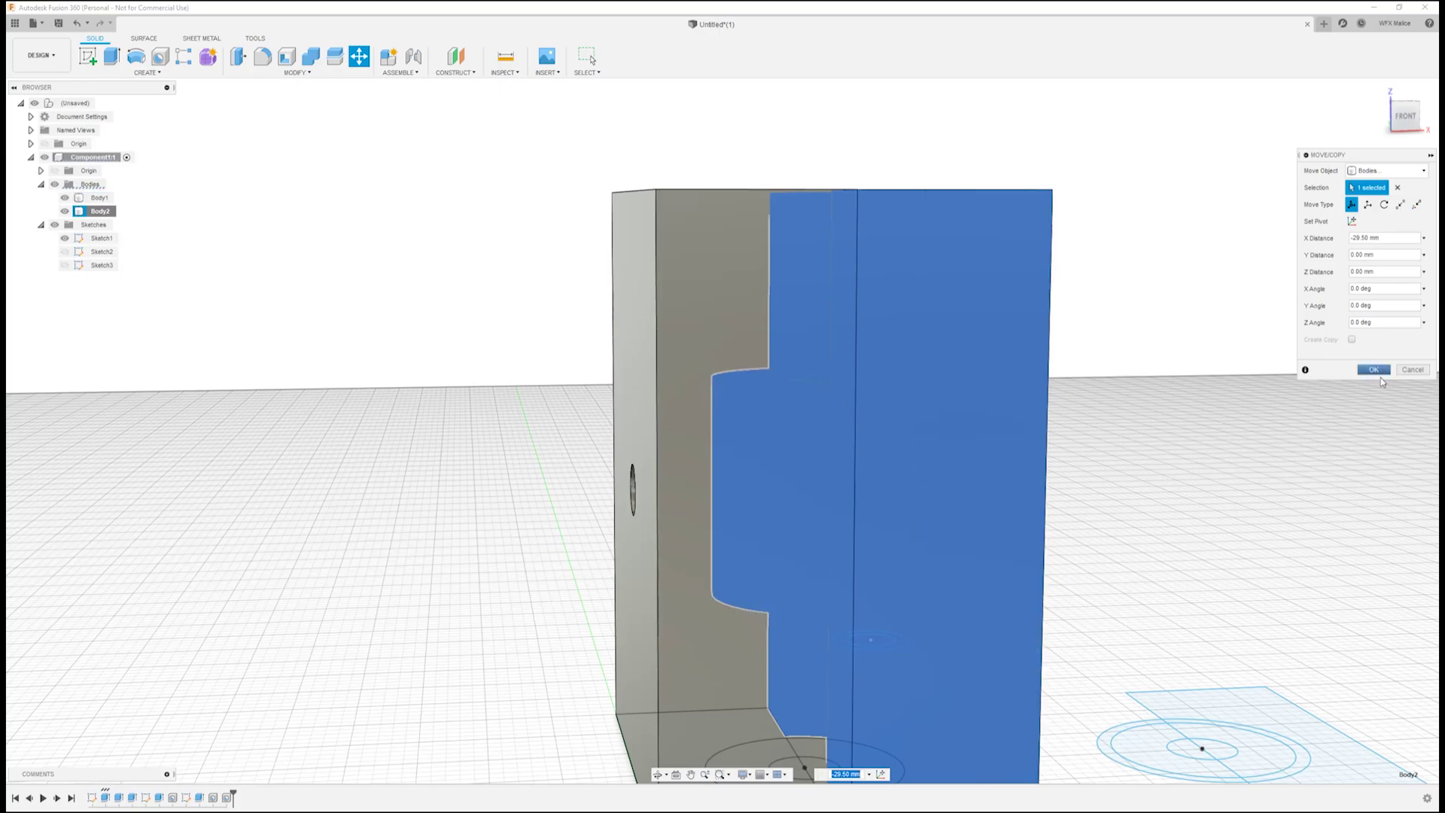
click(1410, 369)
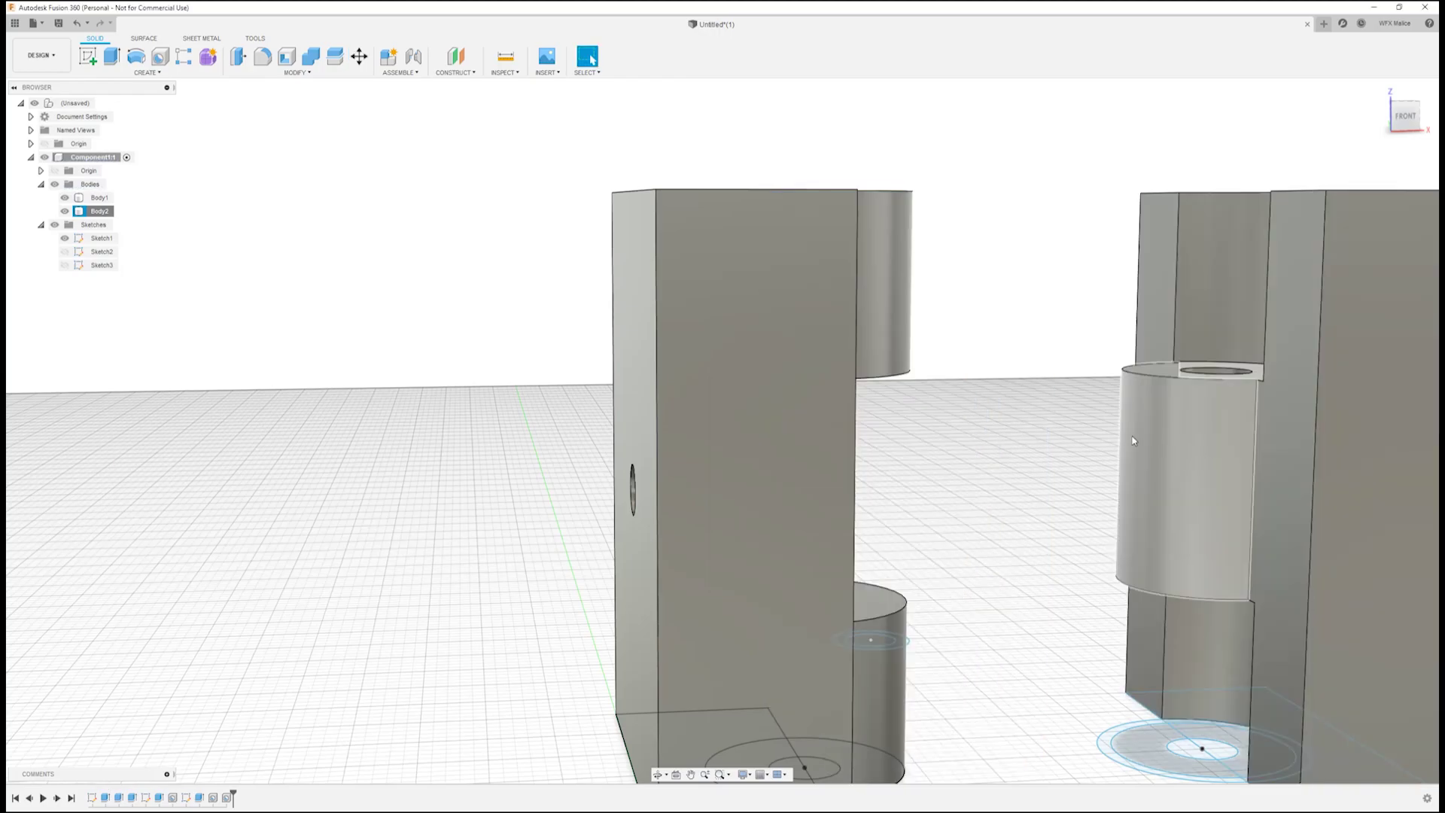
Extrude both concentric circles between the leaves 2 mm as a new body for the hinge pin's head
shift+middle_drag(866, 452, 852, 287)
key(e)
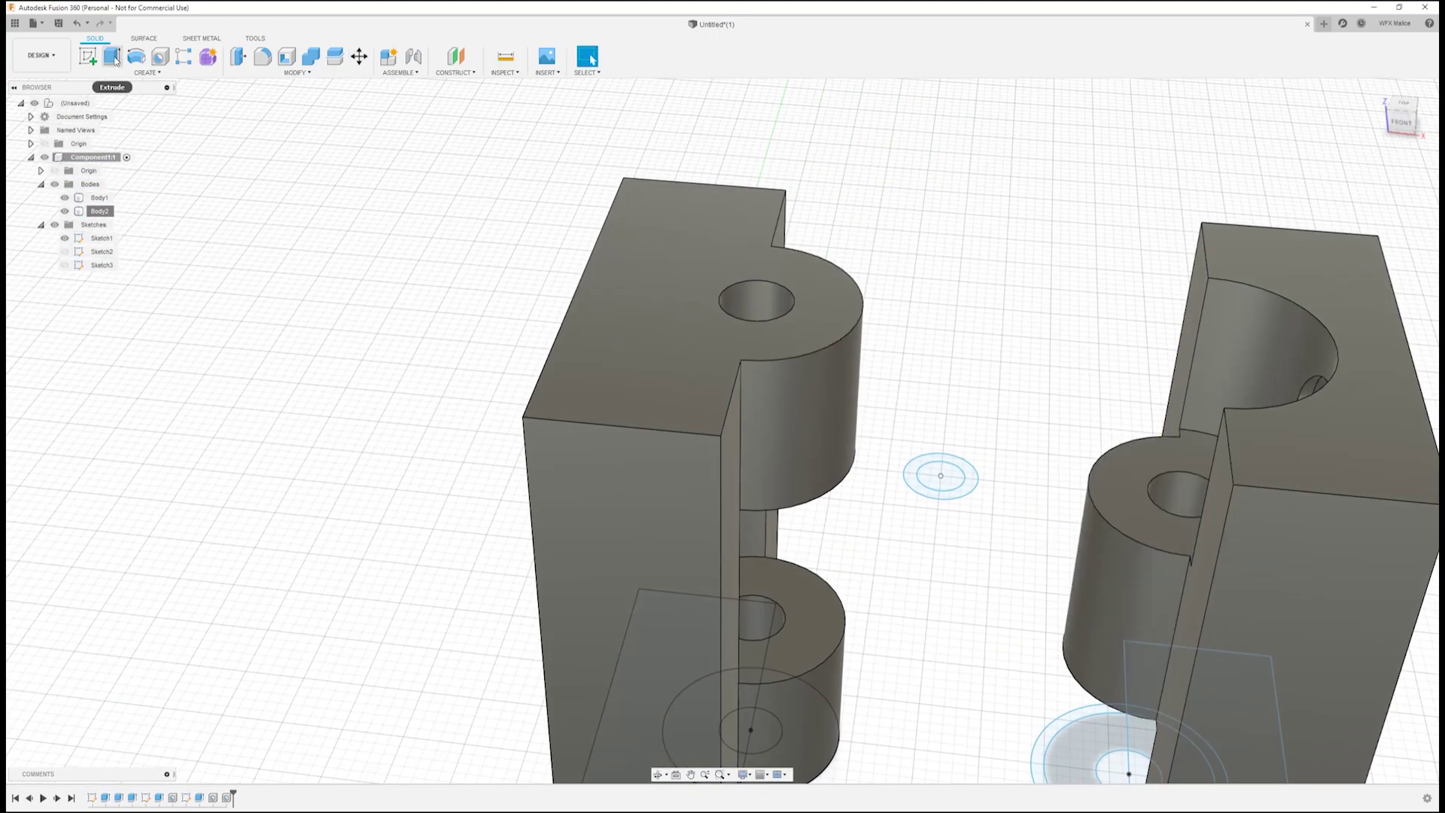
click(962, 468)
click(940, 476)
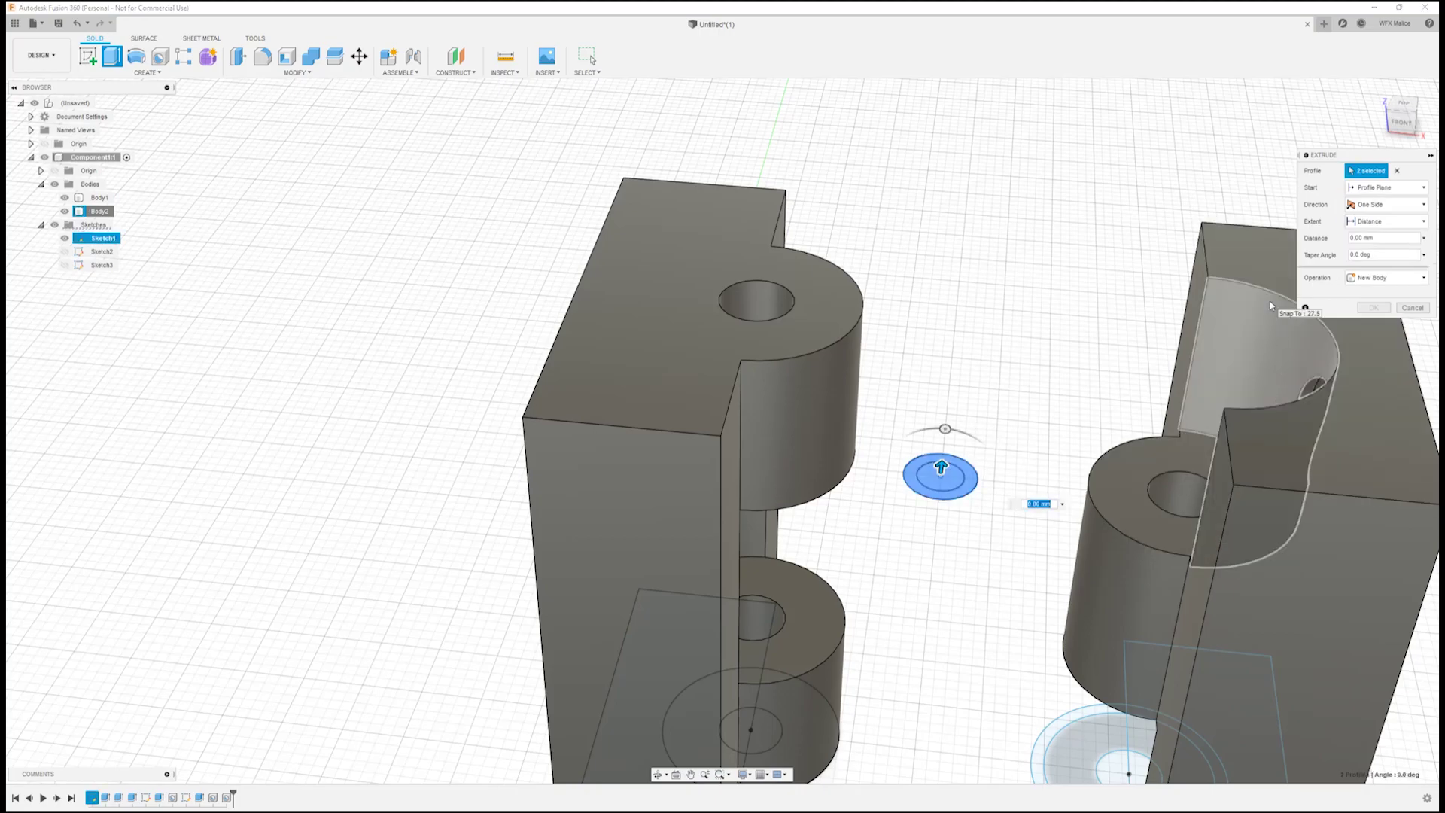
text(2)
key(Return)
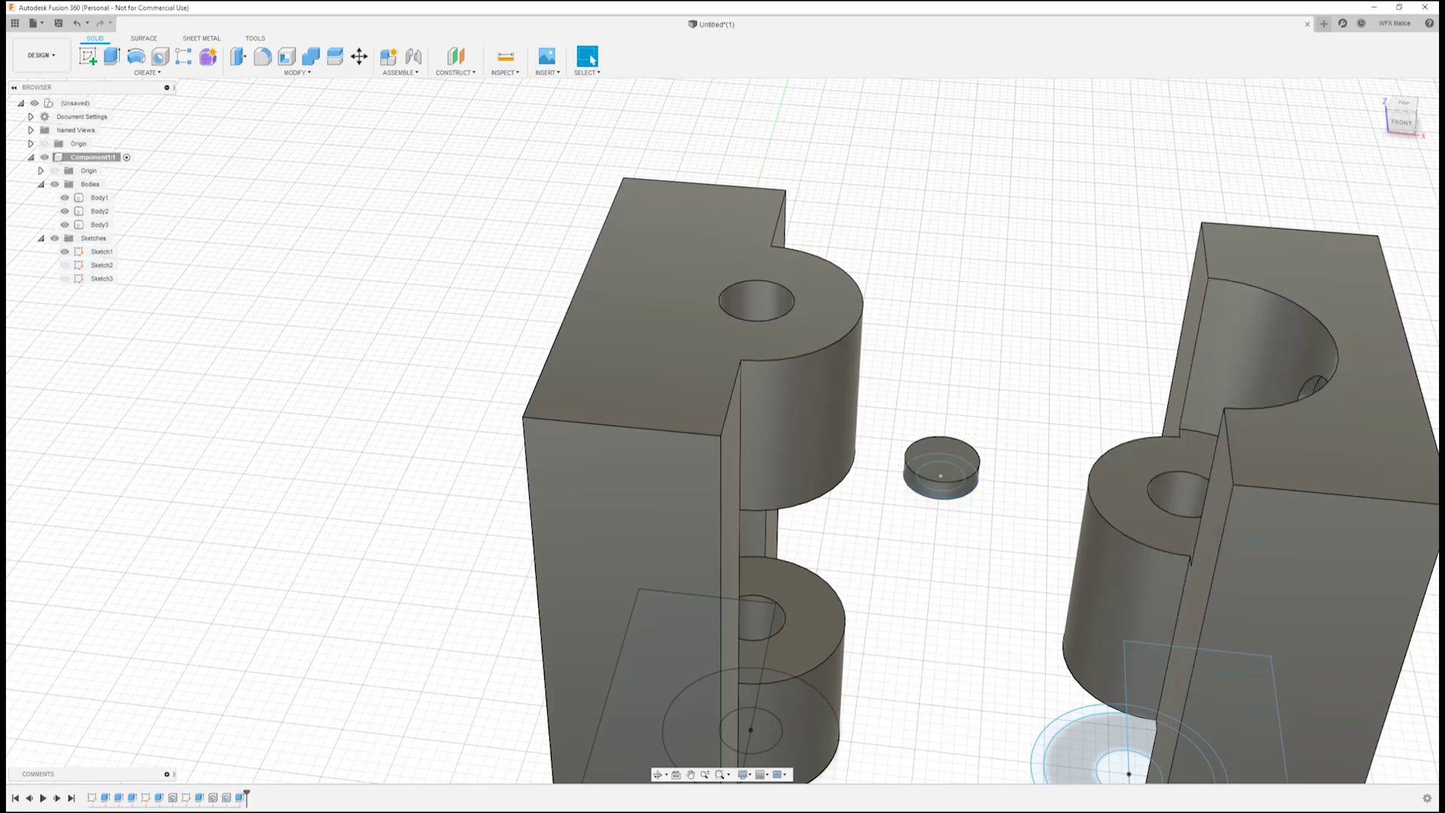
Extrude the inner circle 42 mm with a -0.3 degree taper and join it to the head as the pin's shaft
click(106, 58)
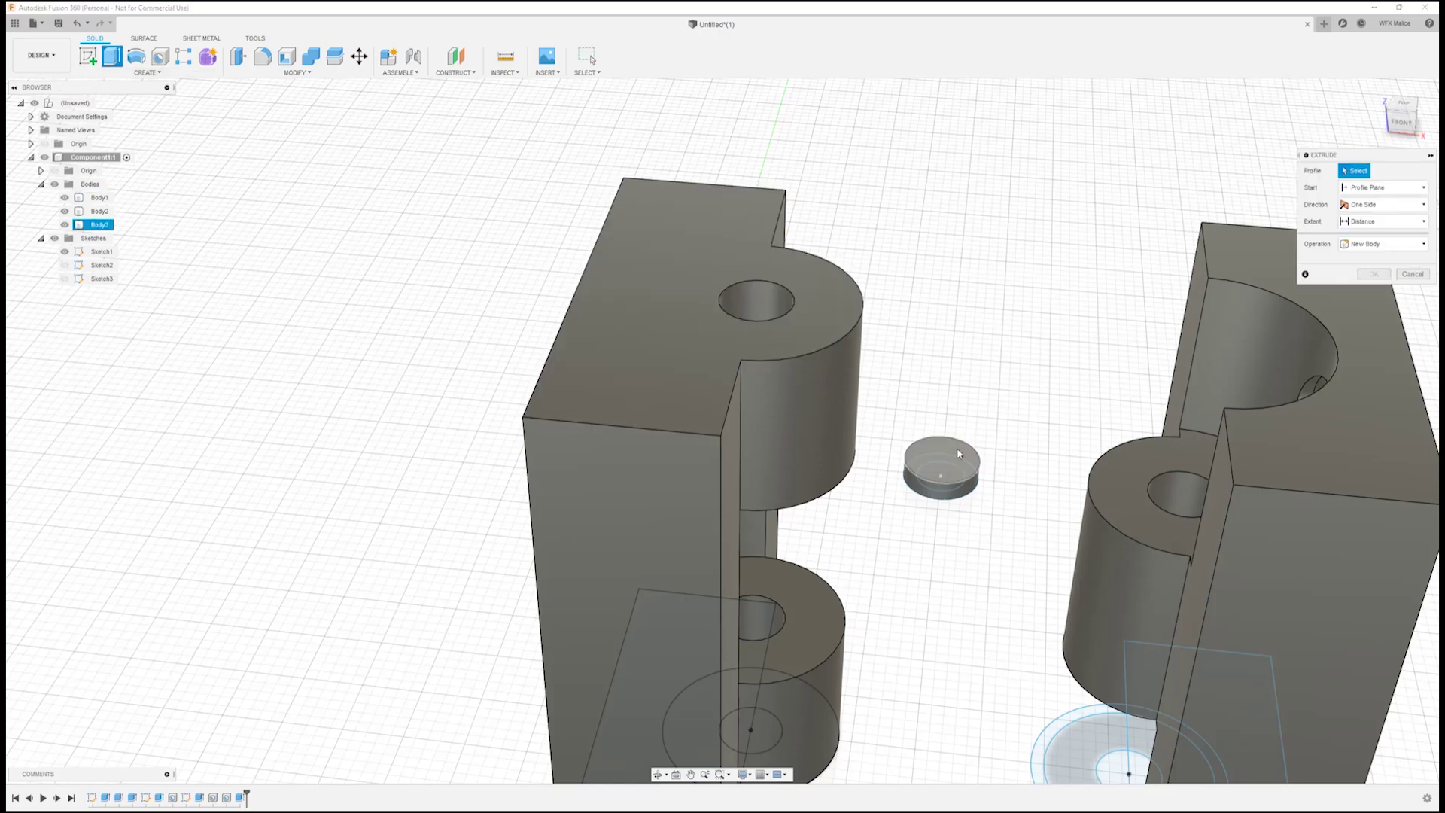
click(945, 487)
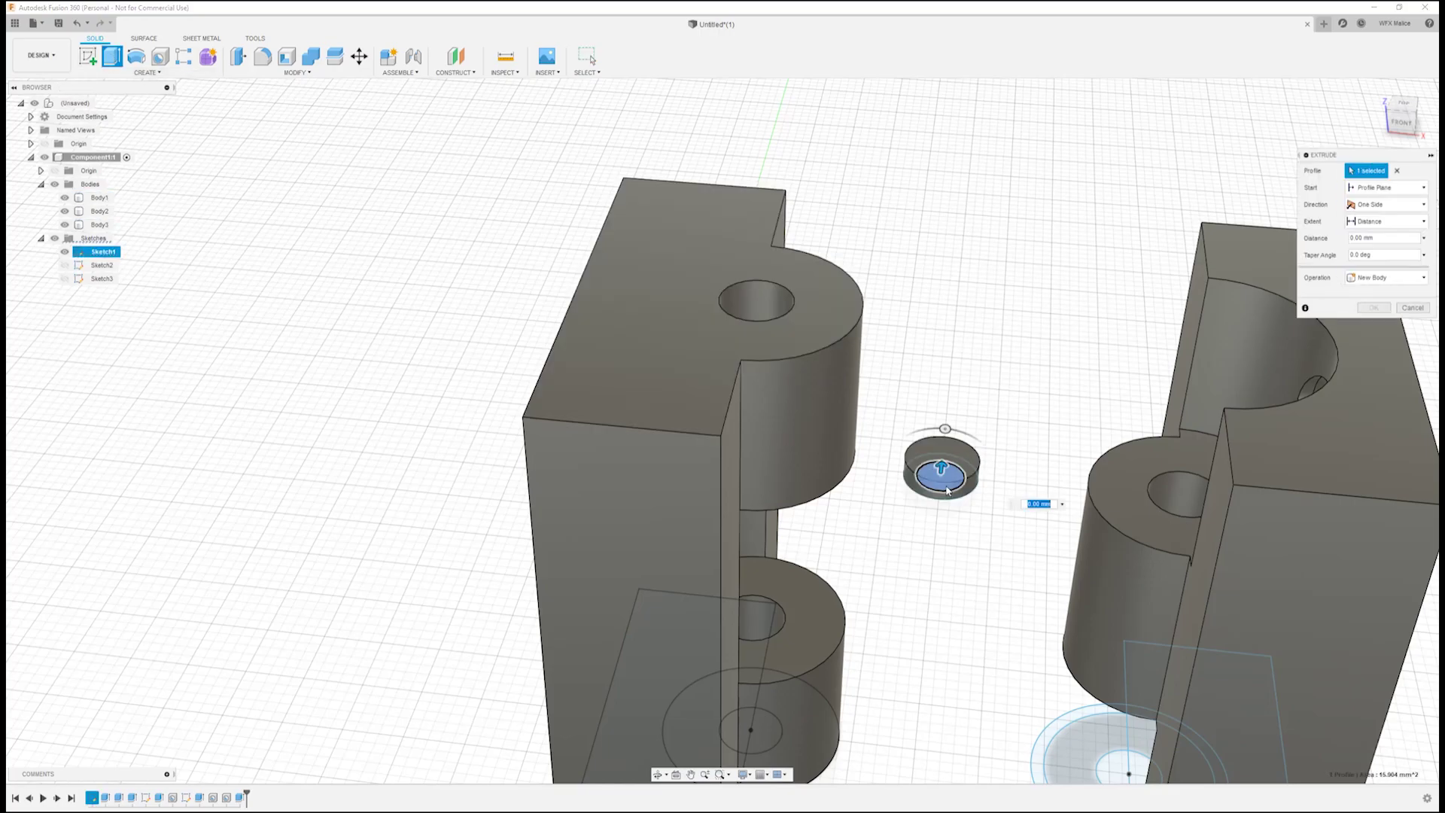
double_click(1352, 237)
text(42)
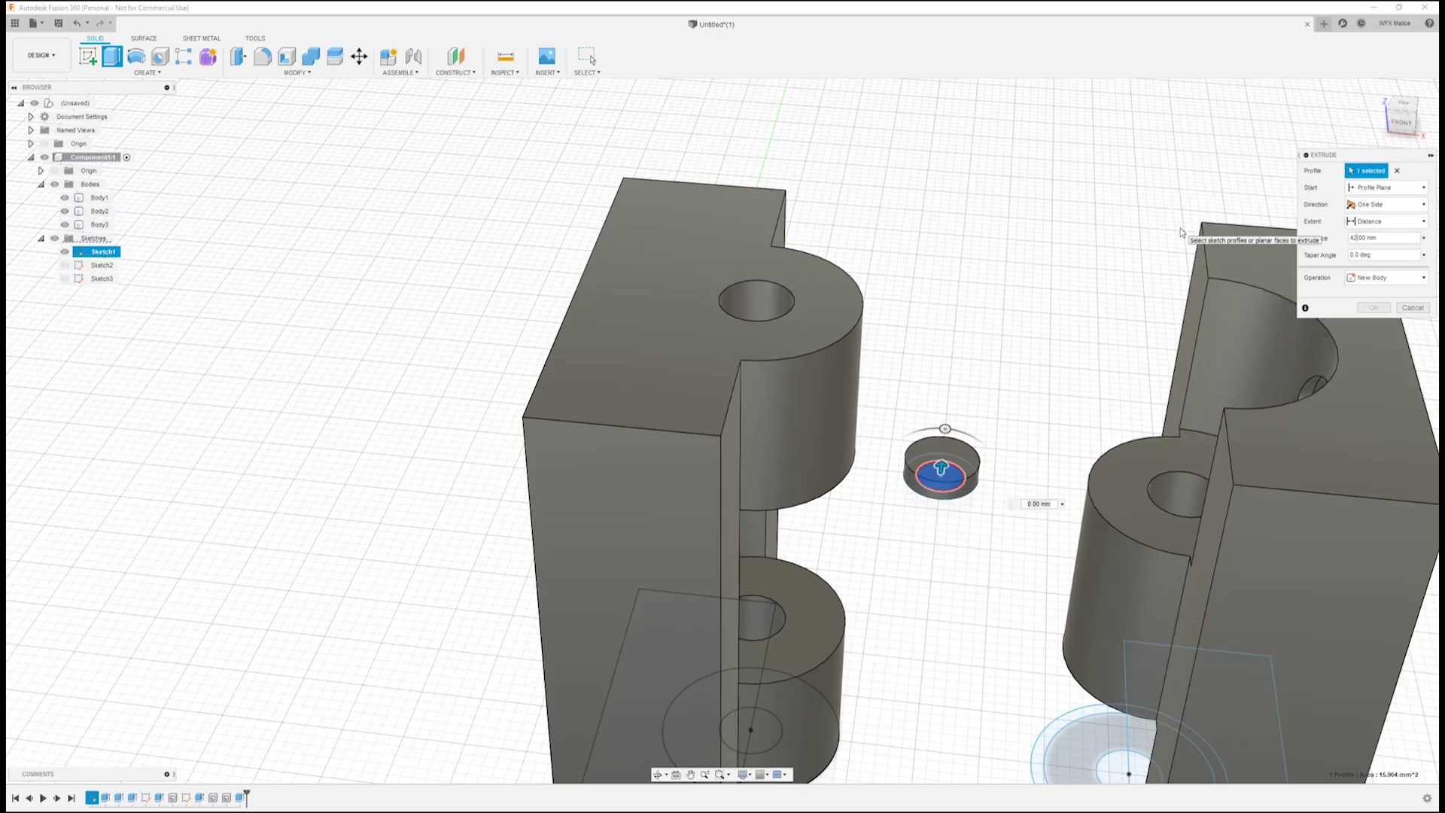
key(Return)
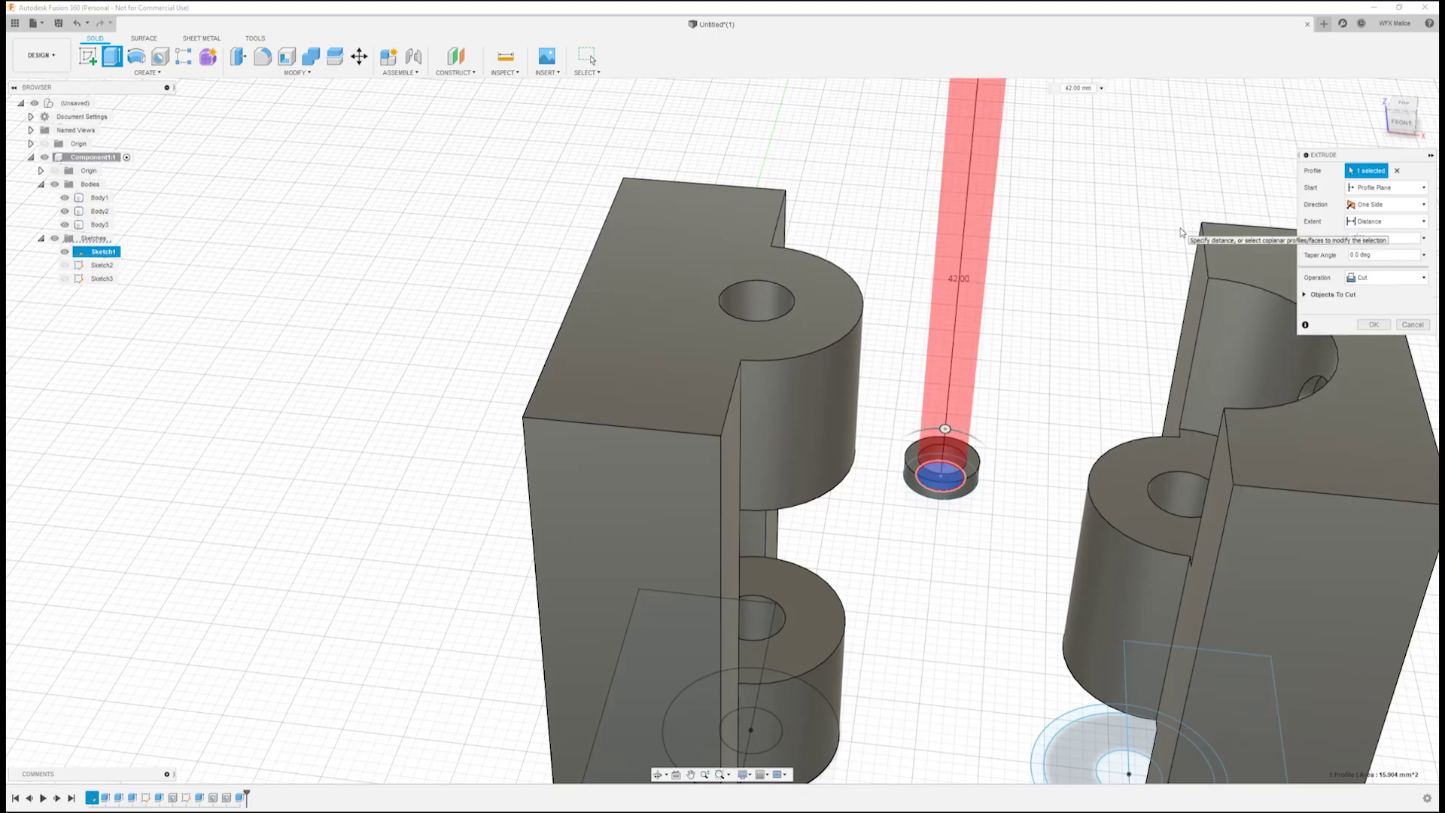
click(1370, 278)
click(1377, 295)
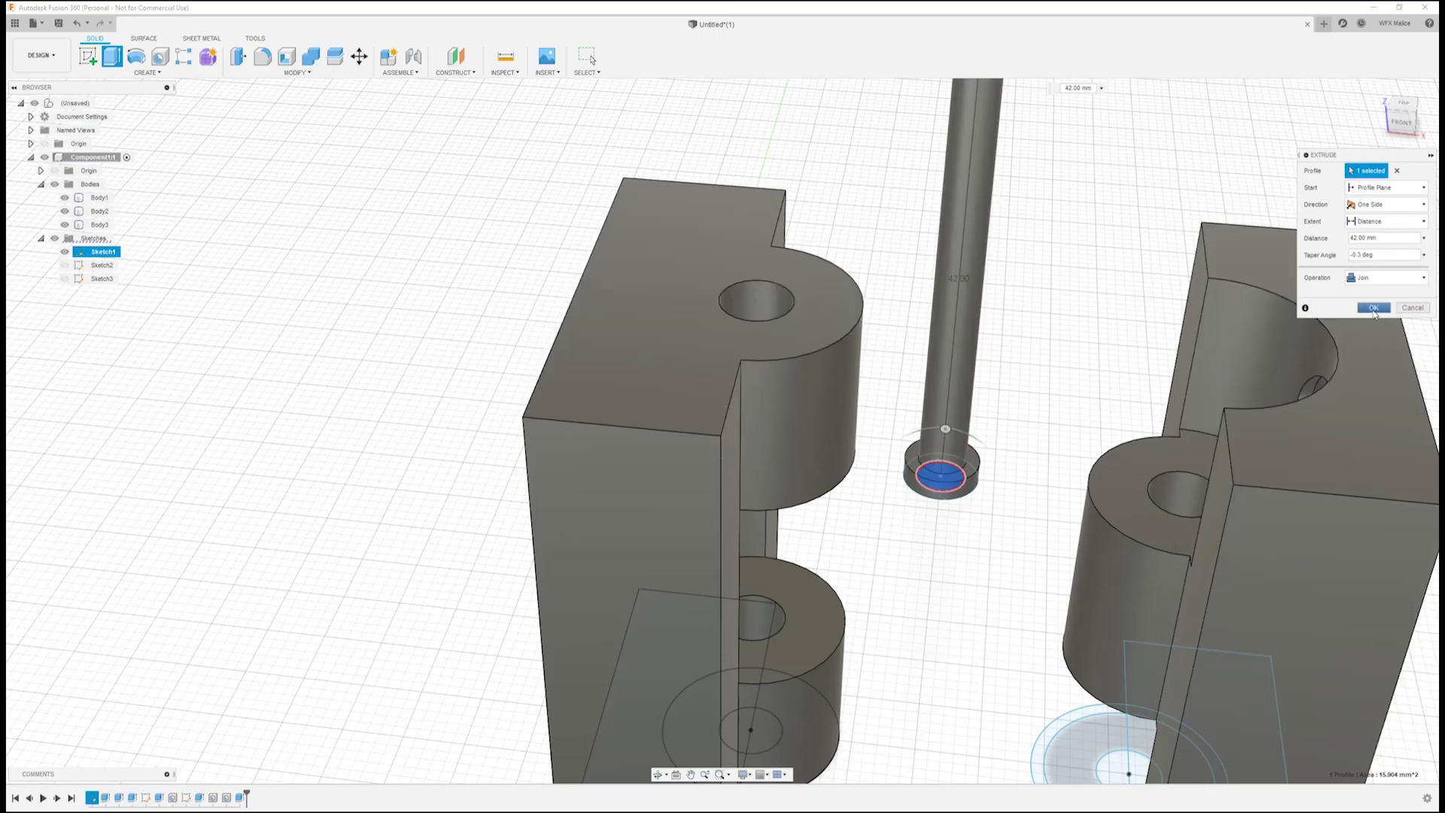
click(1373, 309)
Look up the STL export command for each of the two leaf bodies and the pin body
scroll(996, 398, down, 5)
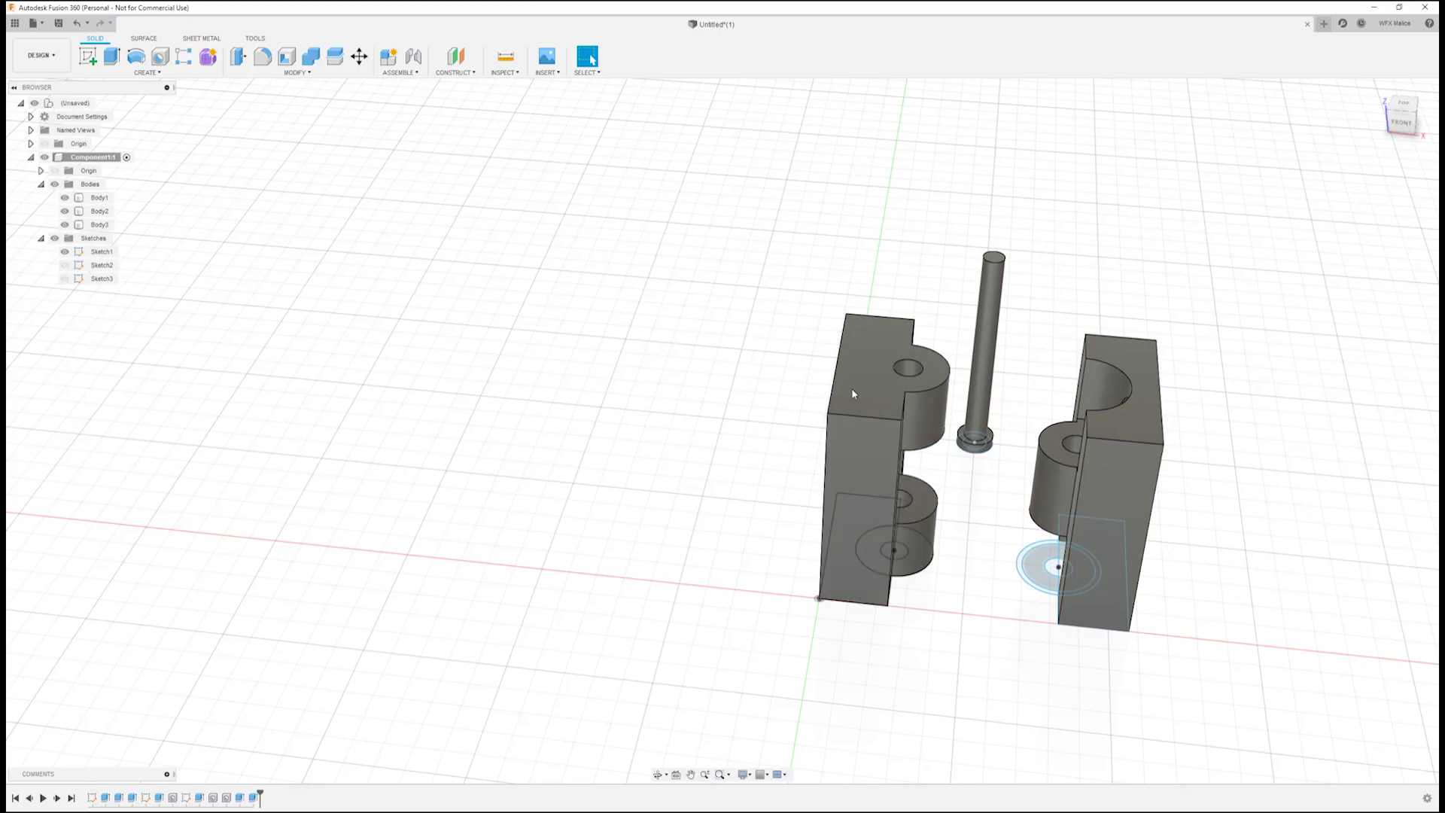
click(105, 197)
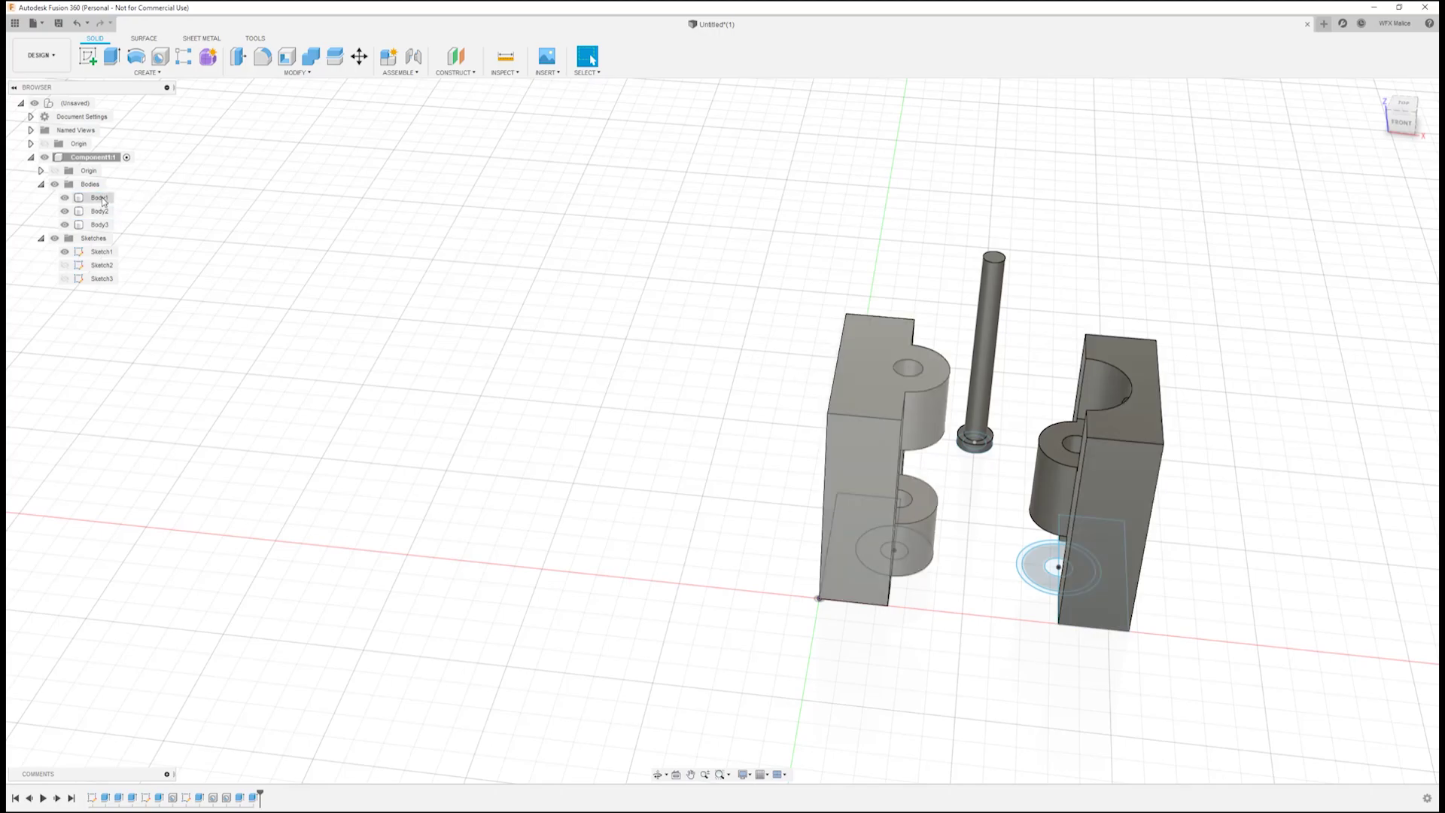
right_click(104, 199)
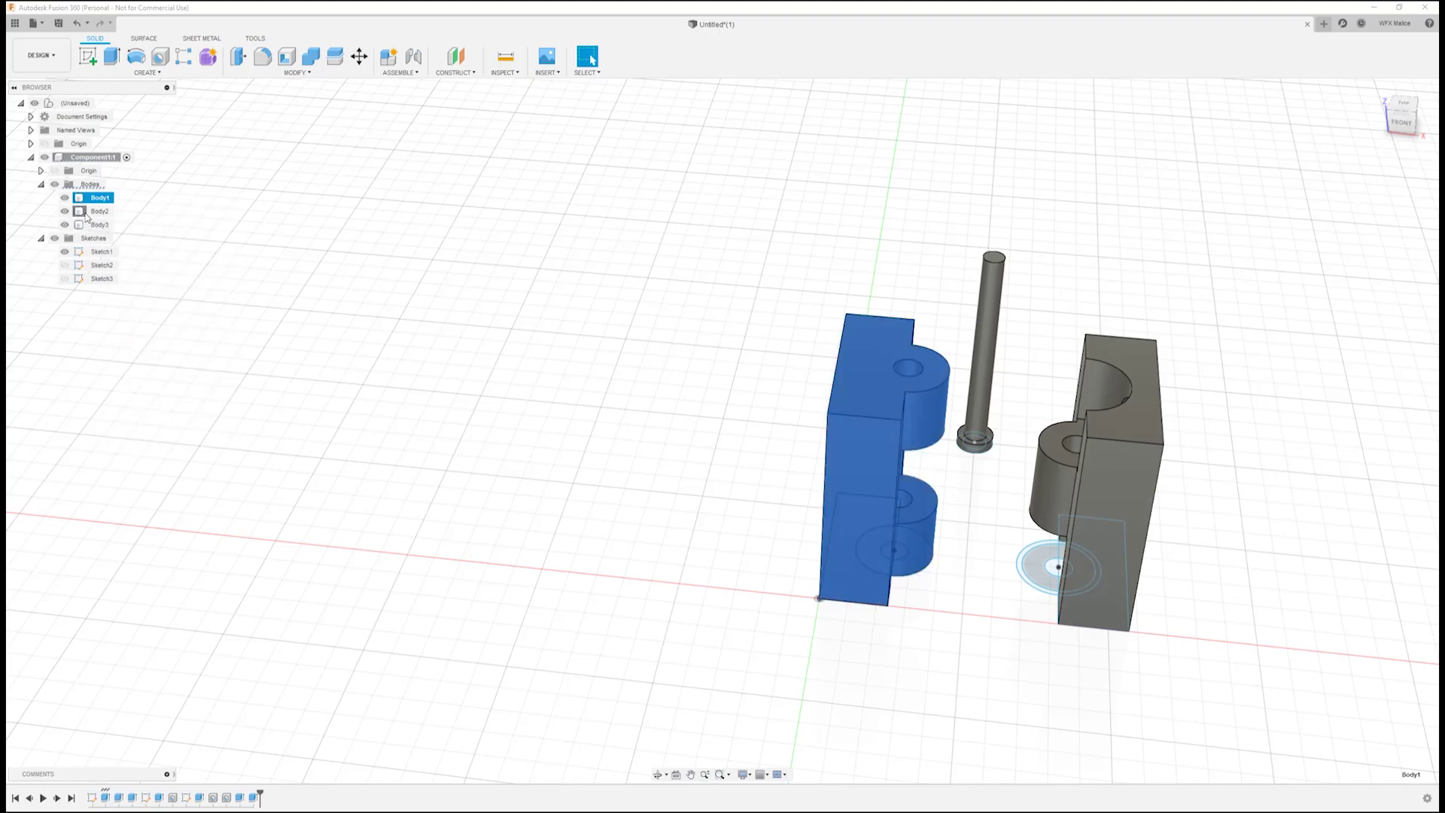
click(101, 213)
right_click(101, 216)
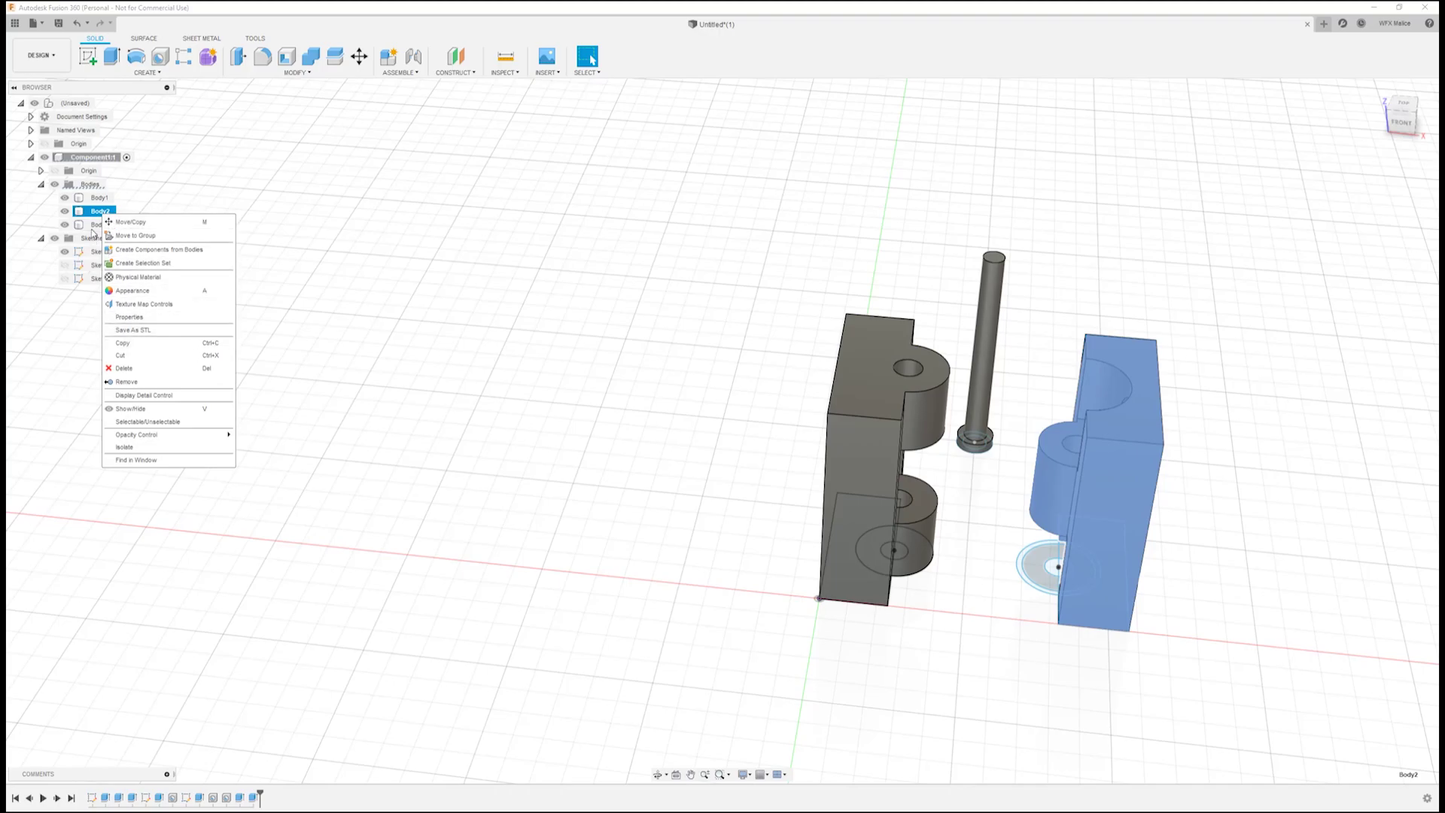
click(95, 226)
right_click(94, 228)
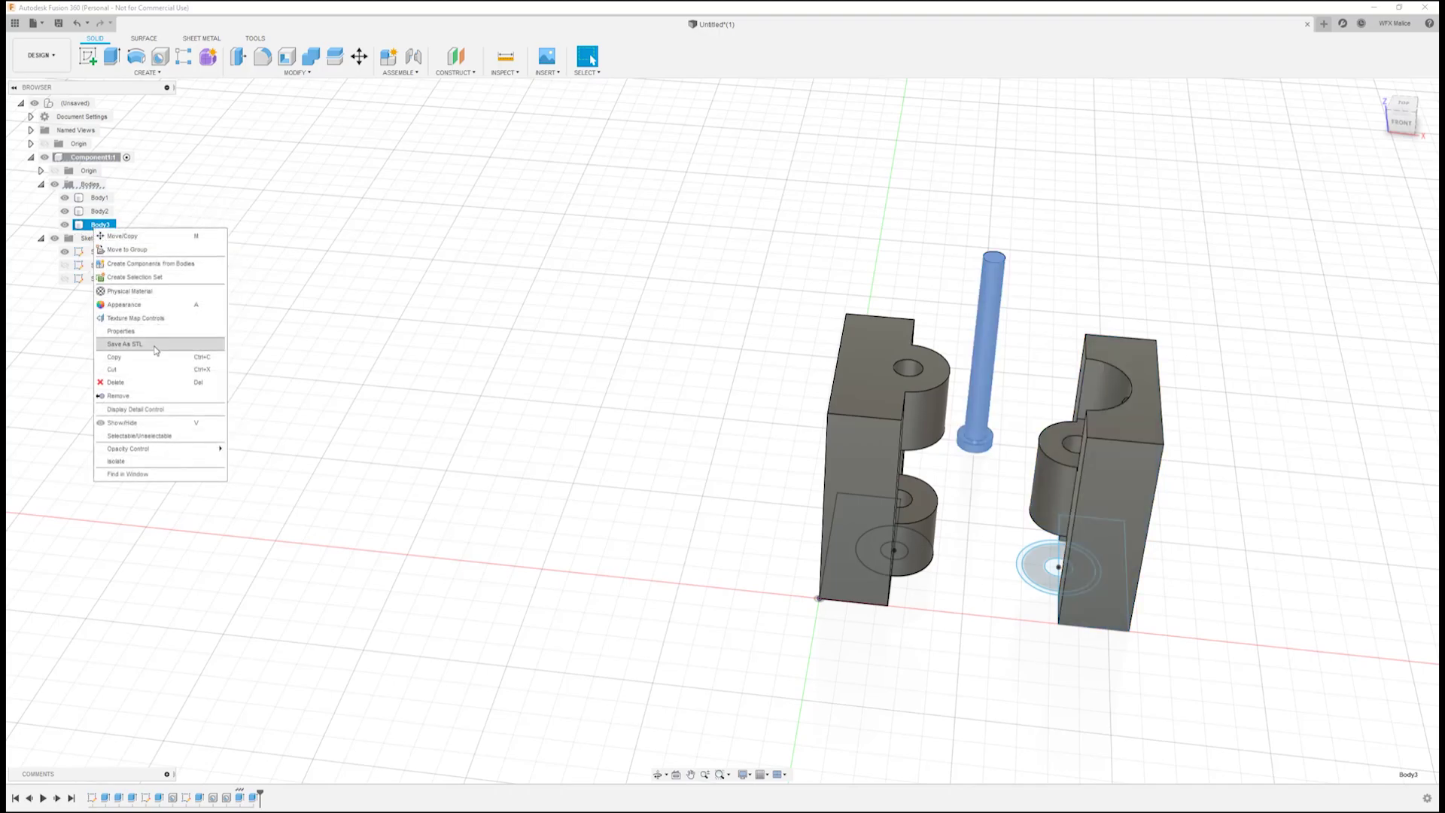